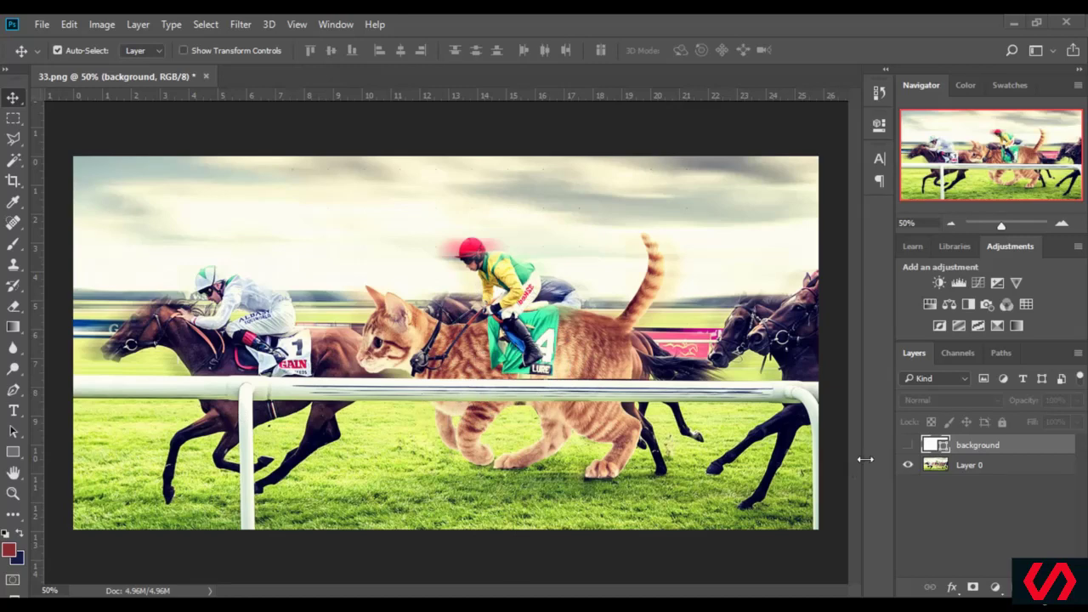
- Show the white background layer and delete Layer 0 with the finished cat-and-jockey composite
click(907, 445)
click(975, 465)
key(Delete)
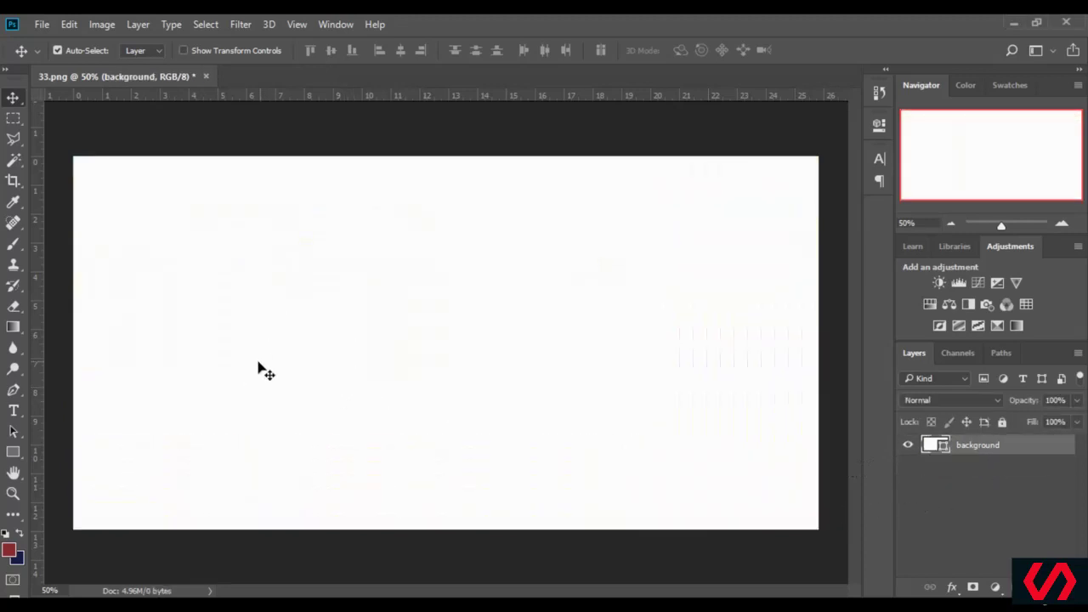
- Open the 1200px-Irish_Derby_Day_2014_-_The_Curragh photo from folder 4 in Photoshop
click(145, 599)
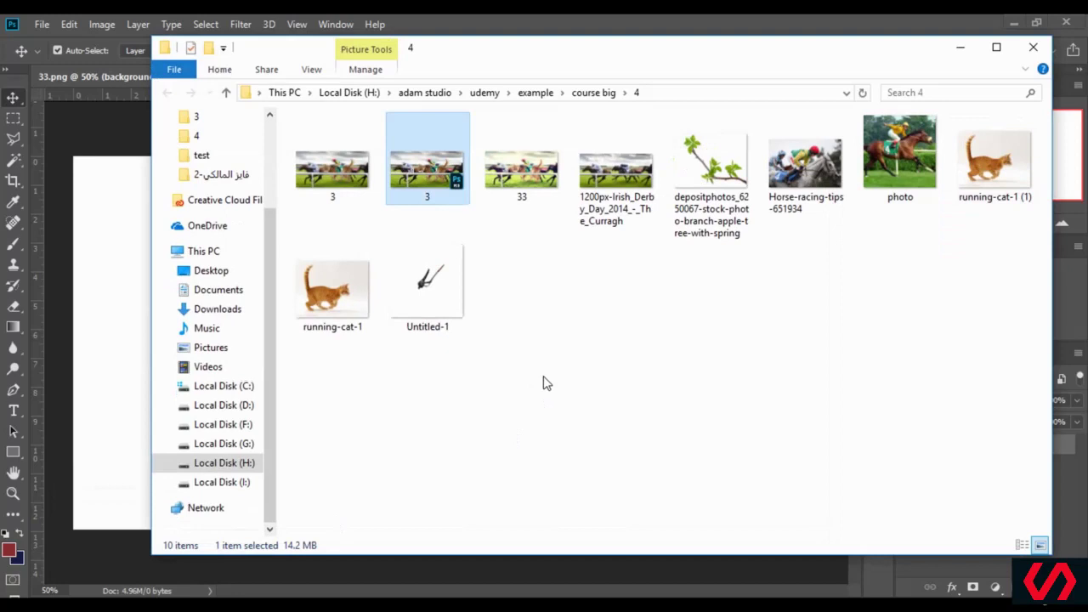
double_click(619, 180)
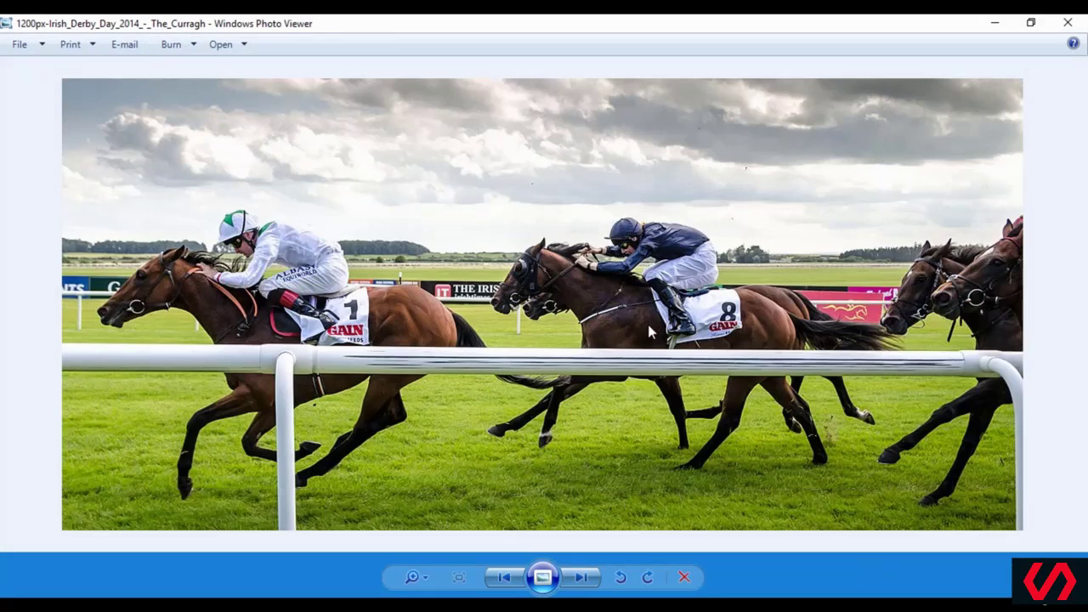
right_click(451, 252)
mouse_move(541, 262)
click(697, 344)
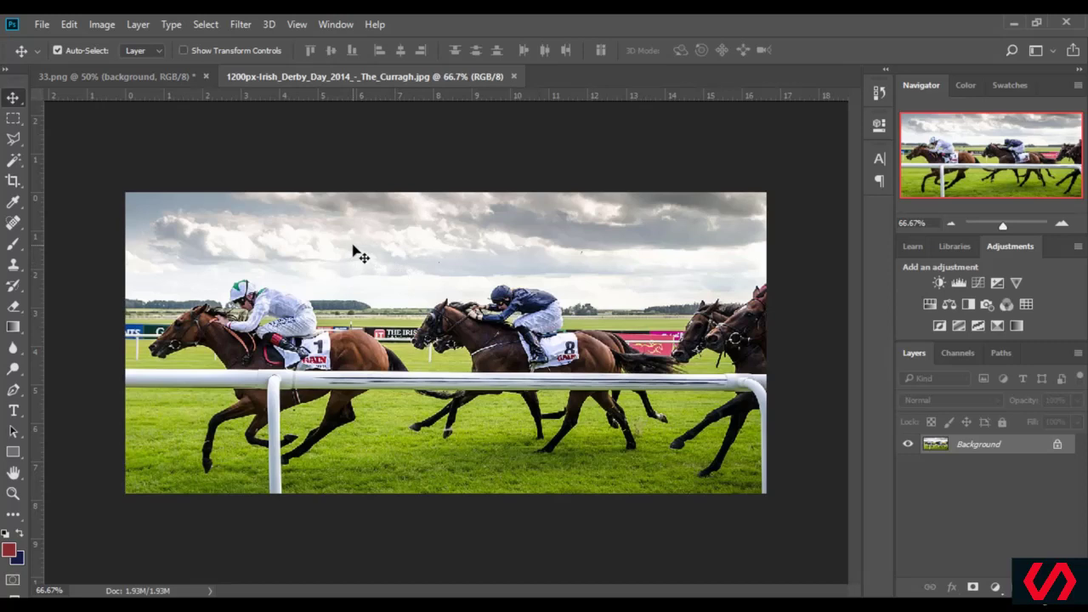
- Copy the Irish Derby photo into 33.png and scale it to about 155% width and 165% height to fill the canvas
drag(147, 81, 366, 276)
click(188, 50)
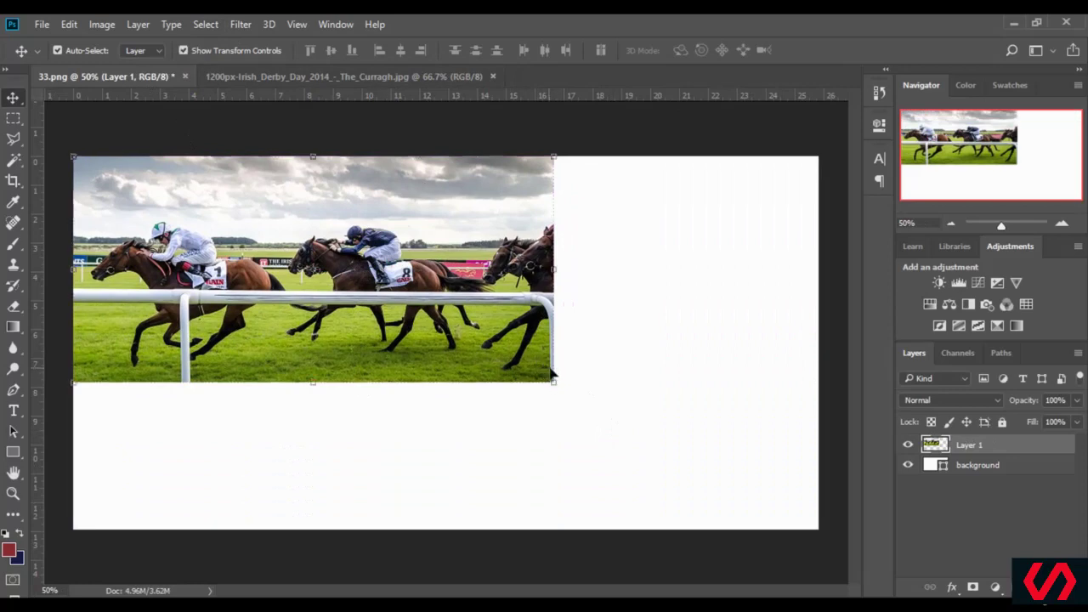
drag(553, 385, 820, 530)
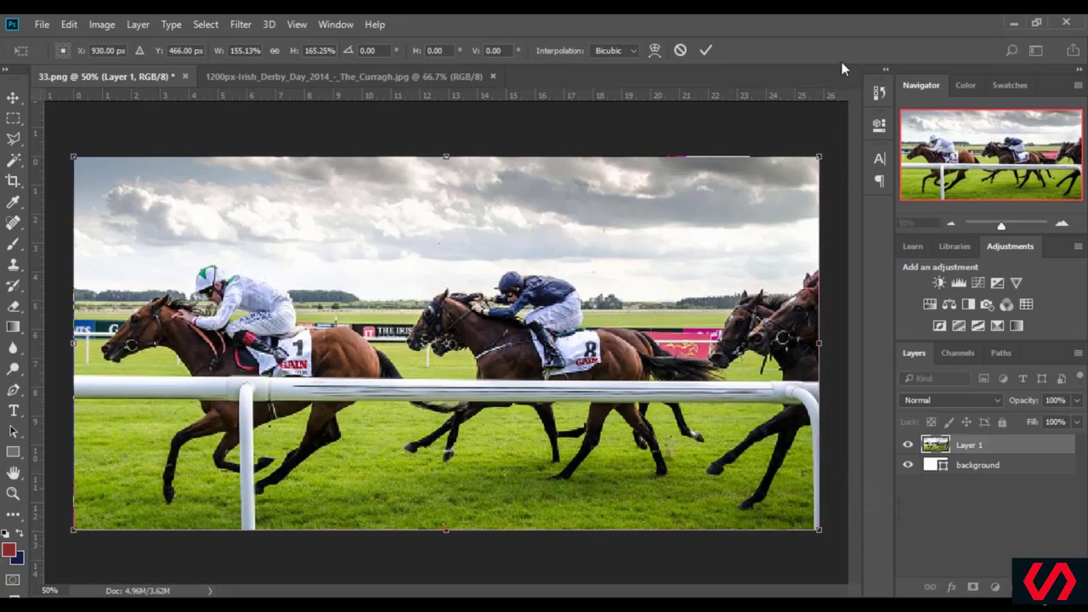
click(703, 51)
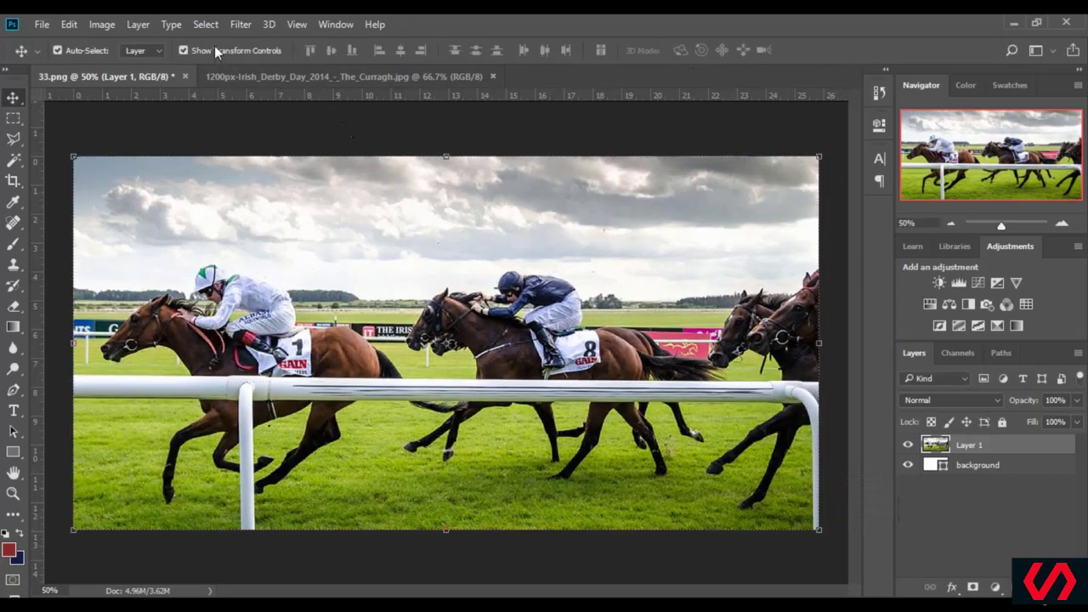
click(215, 50)
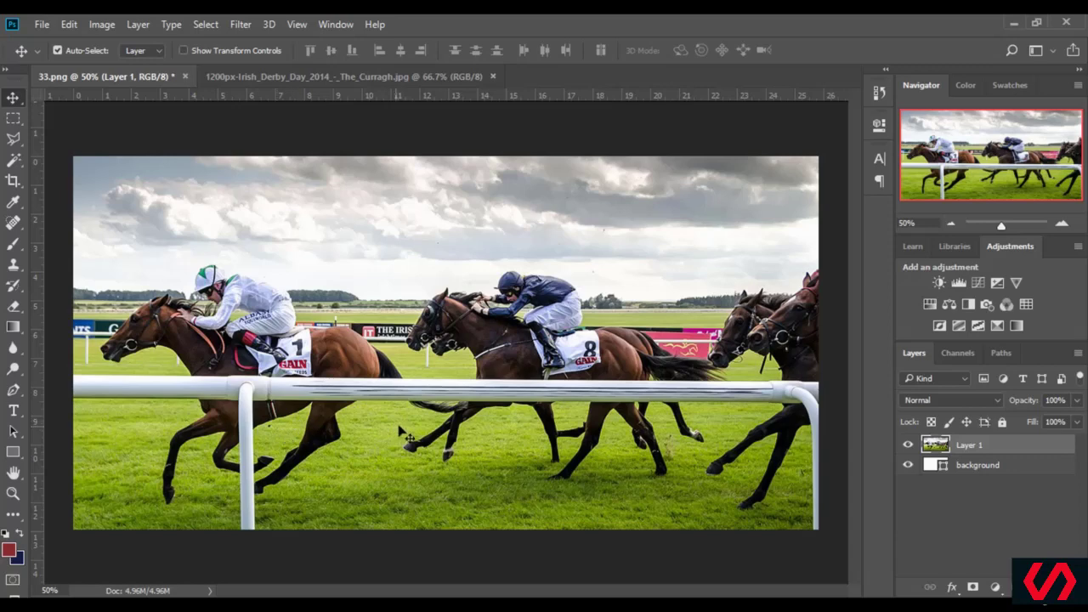
- Find the running-cat-1 (1) picture in the image folder and open it in Photoshop
key(alt+Tab)
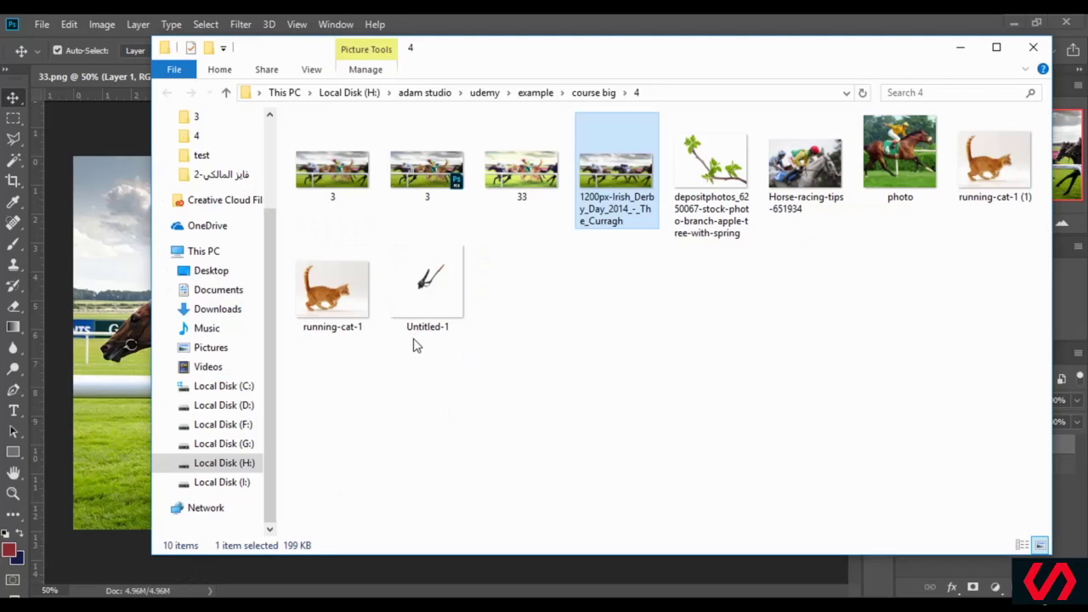
click(328, 303)
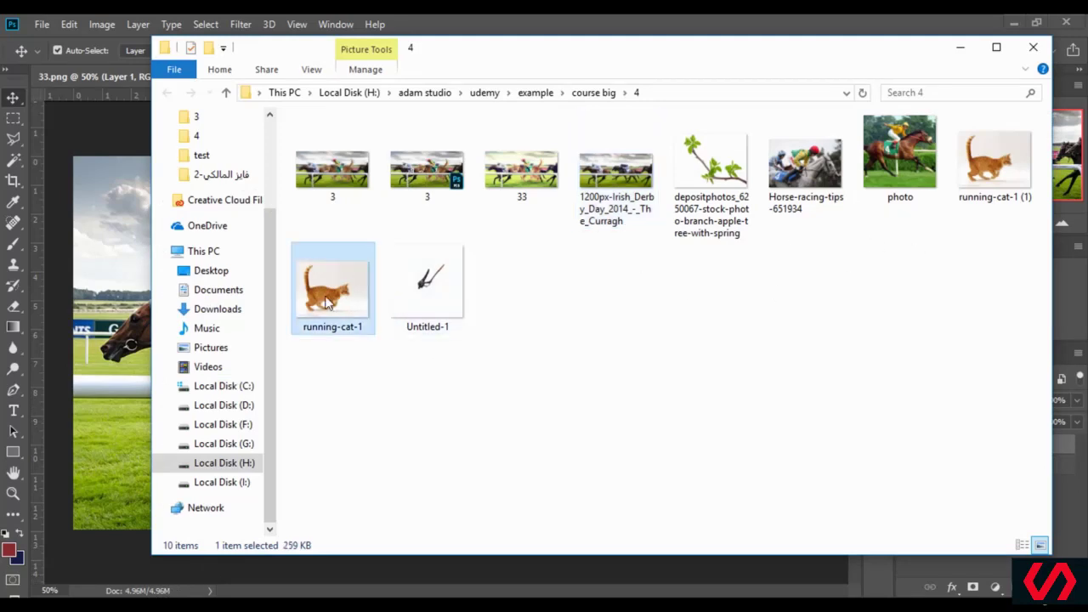
double_click(339, 295)
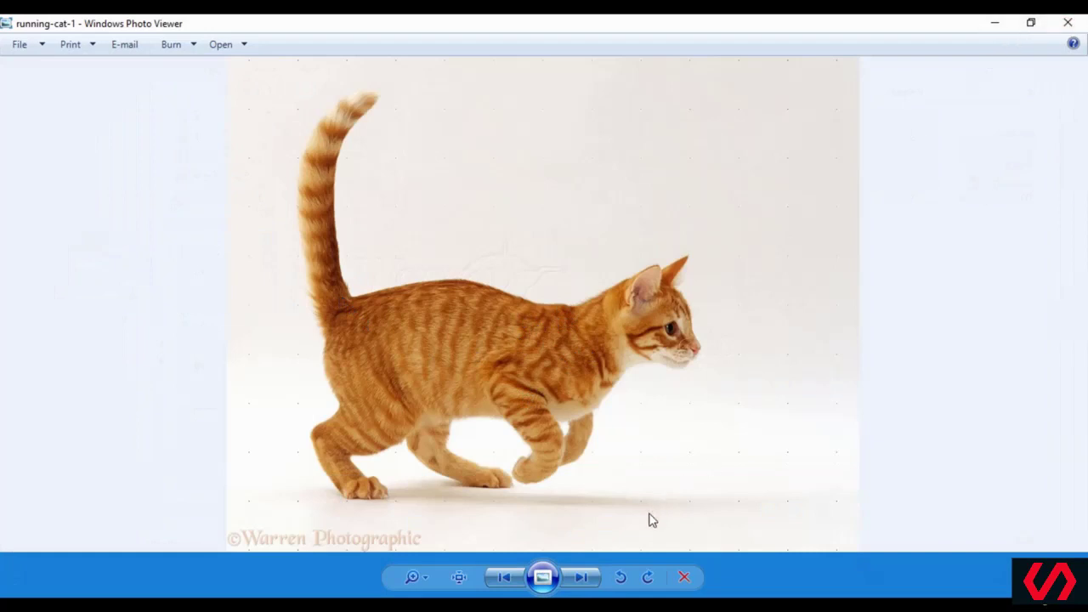
click(507, 583)
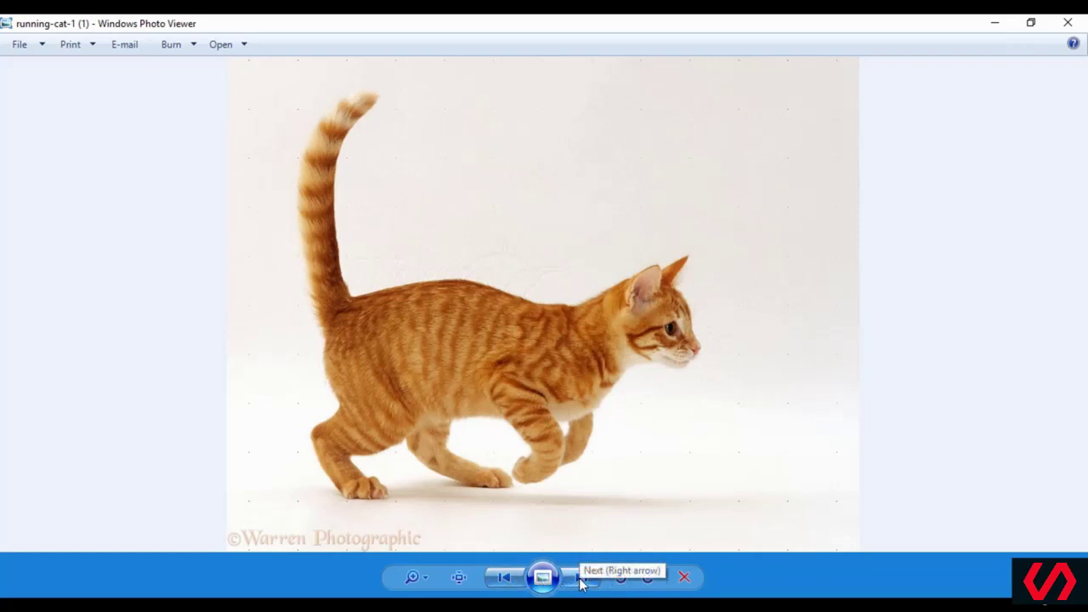
right_click(475, 382)
mouse_move(523, 392)
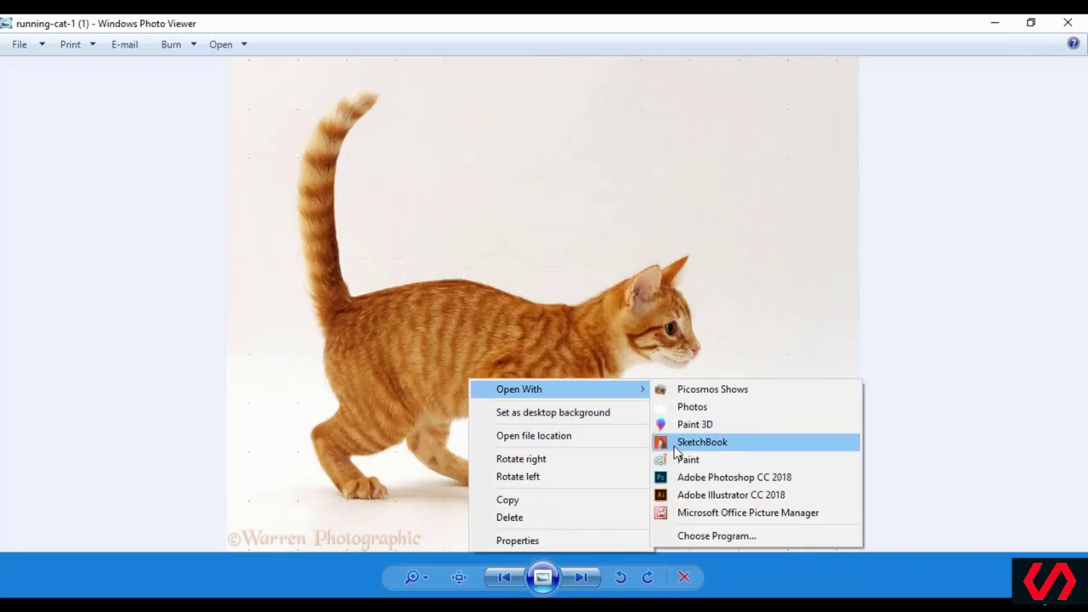
click(722, 476)
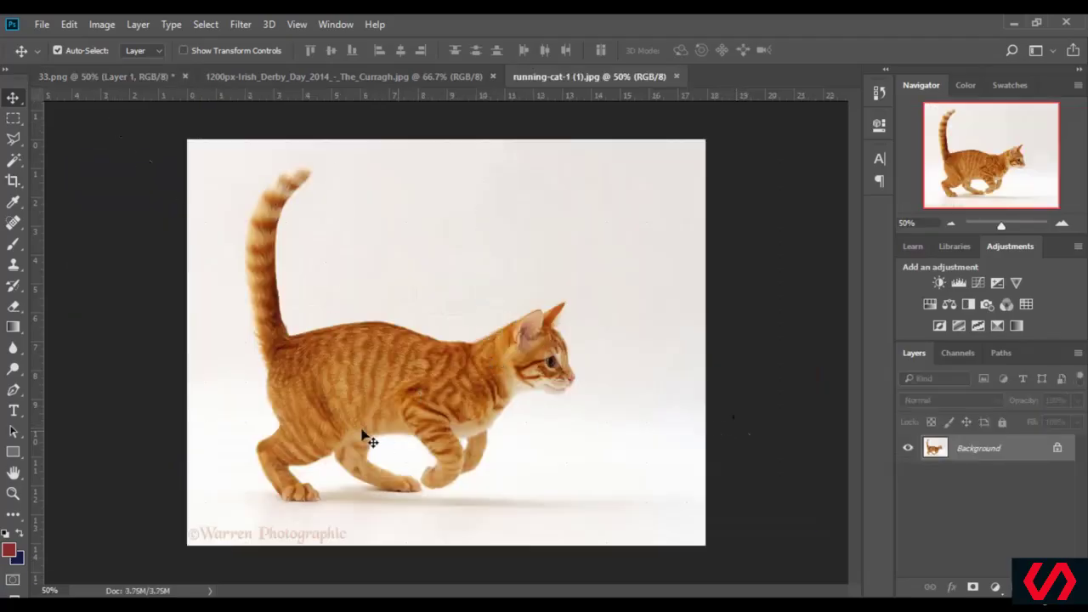
click(12, 159)
click(484, 287)
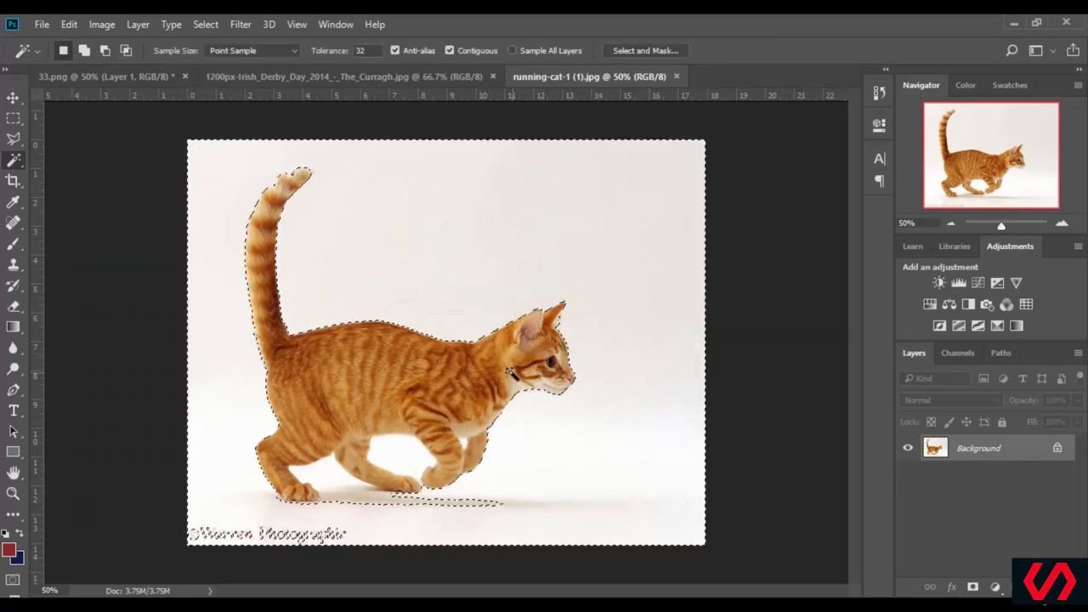
key(ctrl+d)
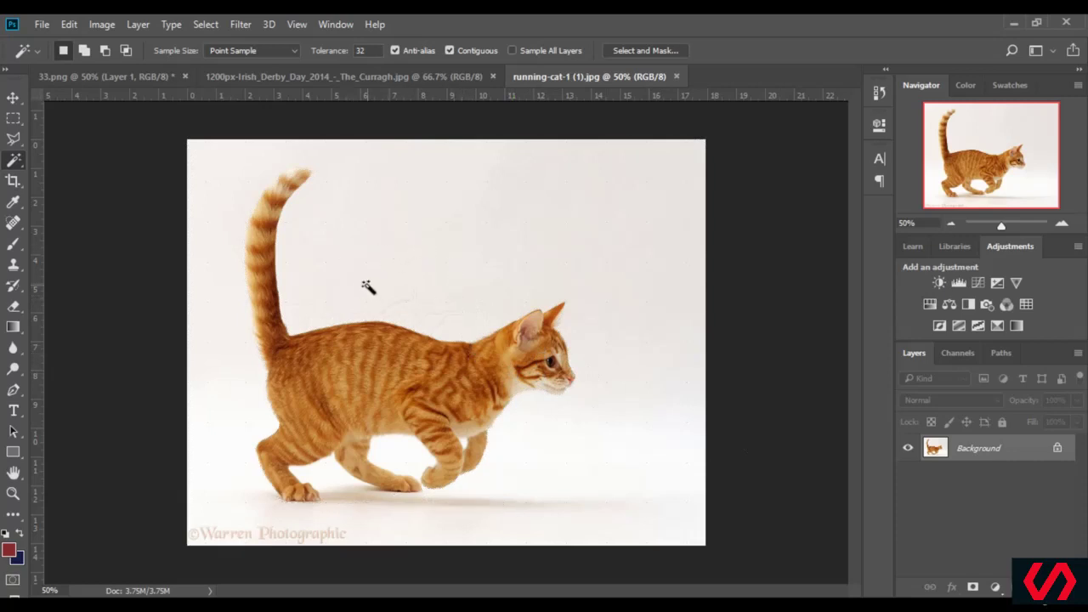
click(13, 140)
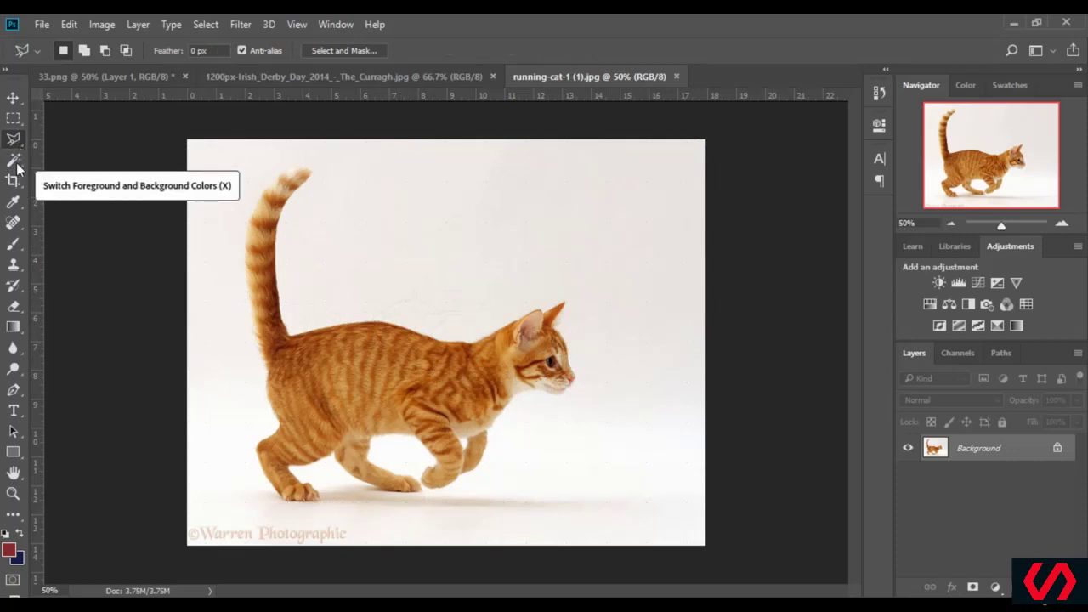
- Select the light backdrop around the cat with the Magic Wand, unlock the layer, and delete the selected area
click(13, 159)
click(446, 235)
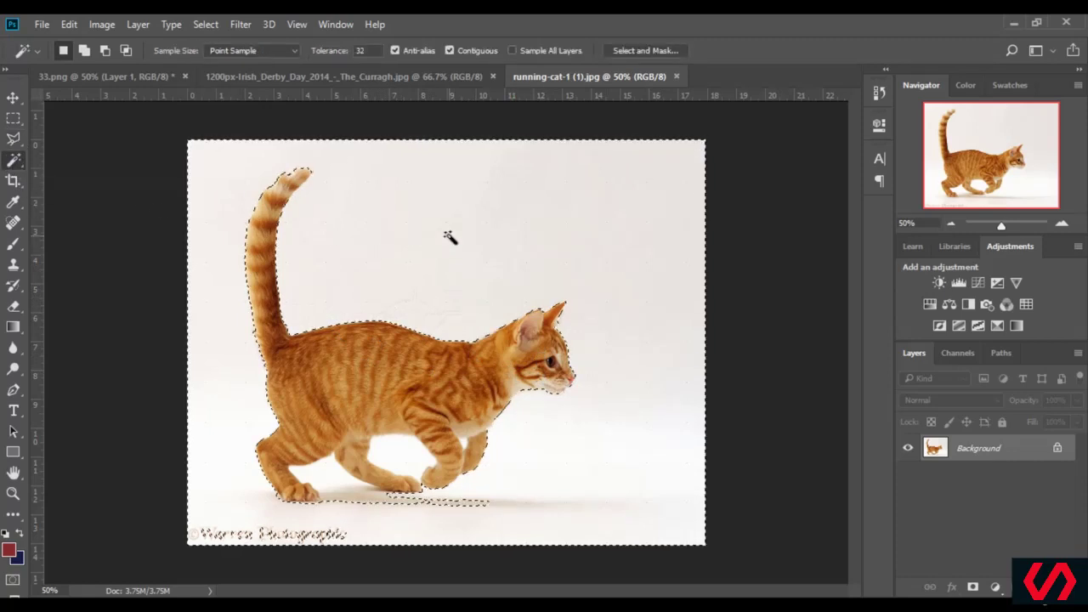
click(1056, 448)
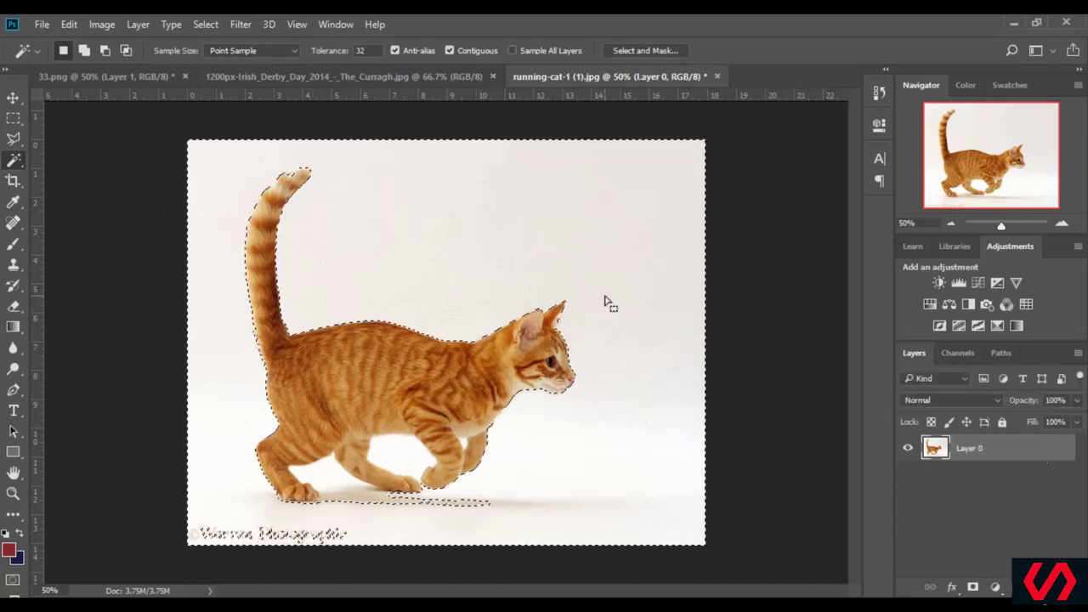
key(Delete)
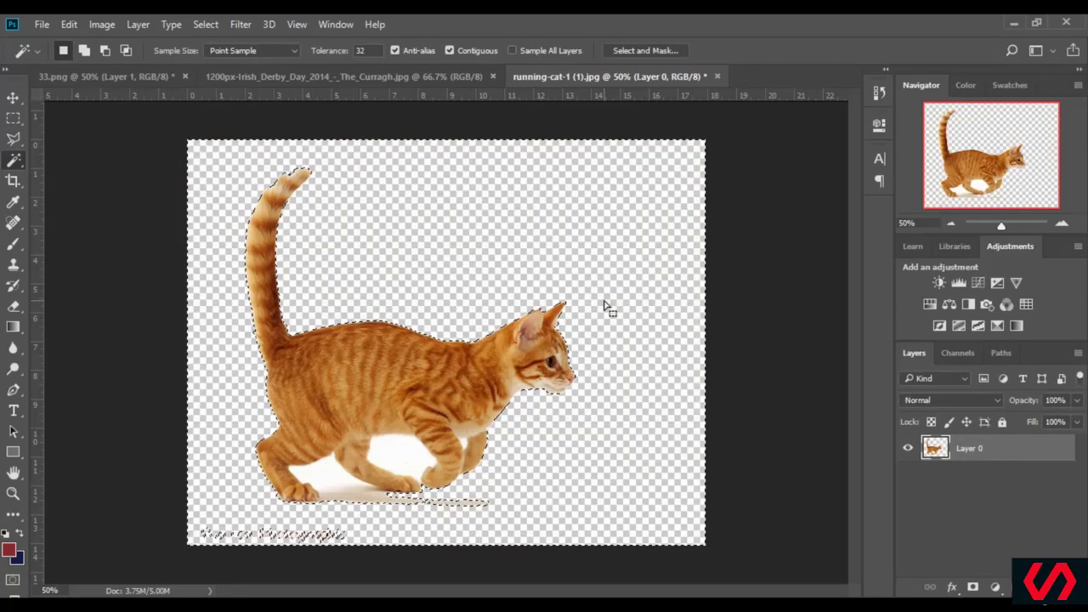
key(ctrl+d)
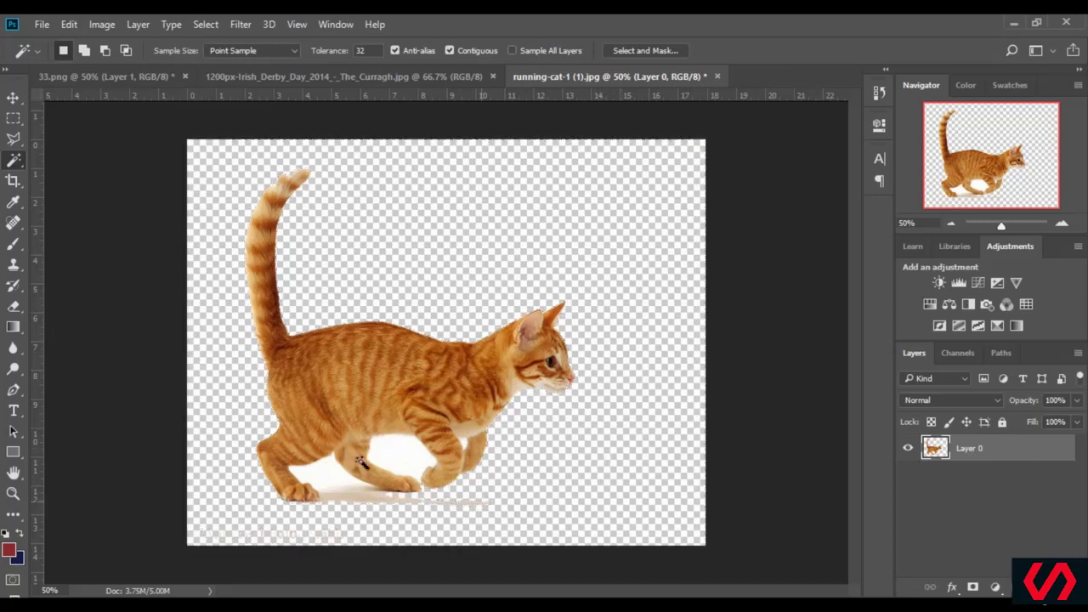
- Delete the watermark remnants below the cat using a rectangular marquee selection
click(14, 119)
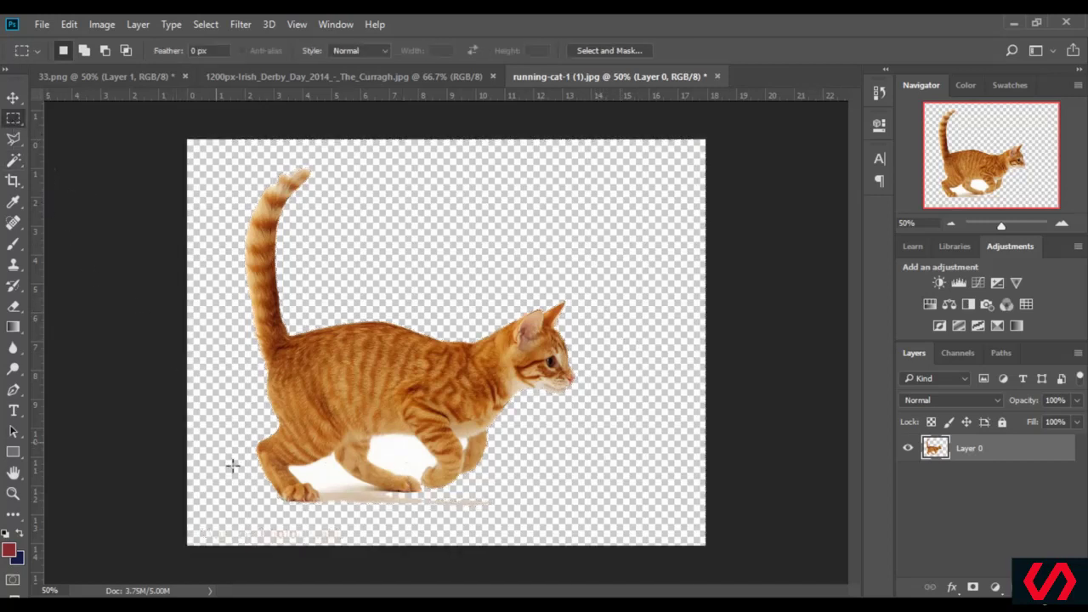
drag(181, 558, 516, 515)
drag(549, 549, 184, 515)
key(Delete)
key(ctrl+d)
- Delete the white area enclosed between the cat's two hind legs with the Magic Wand
click(1018, 223)
click(965, 190)
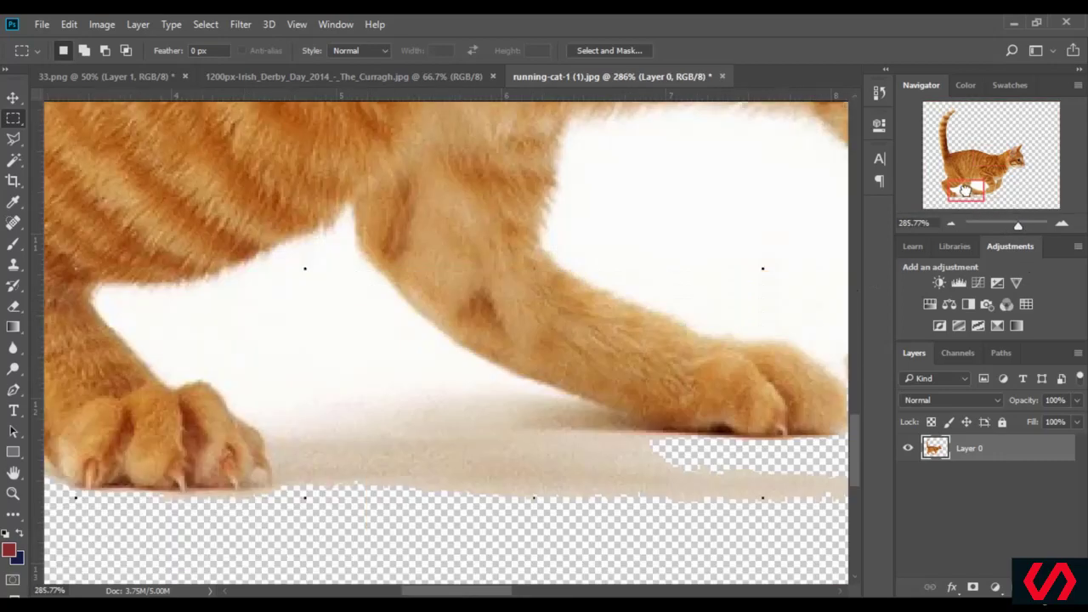
scroll(300, 304, down, 1)
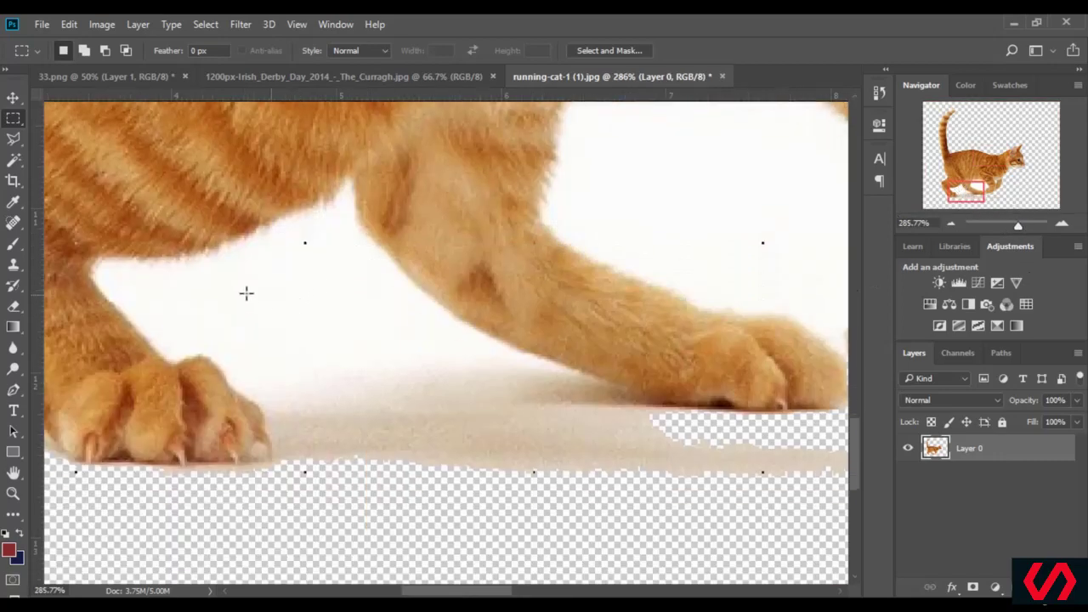
click(13, 161)
click(332, 337)
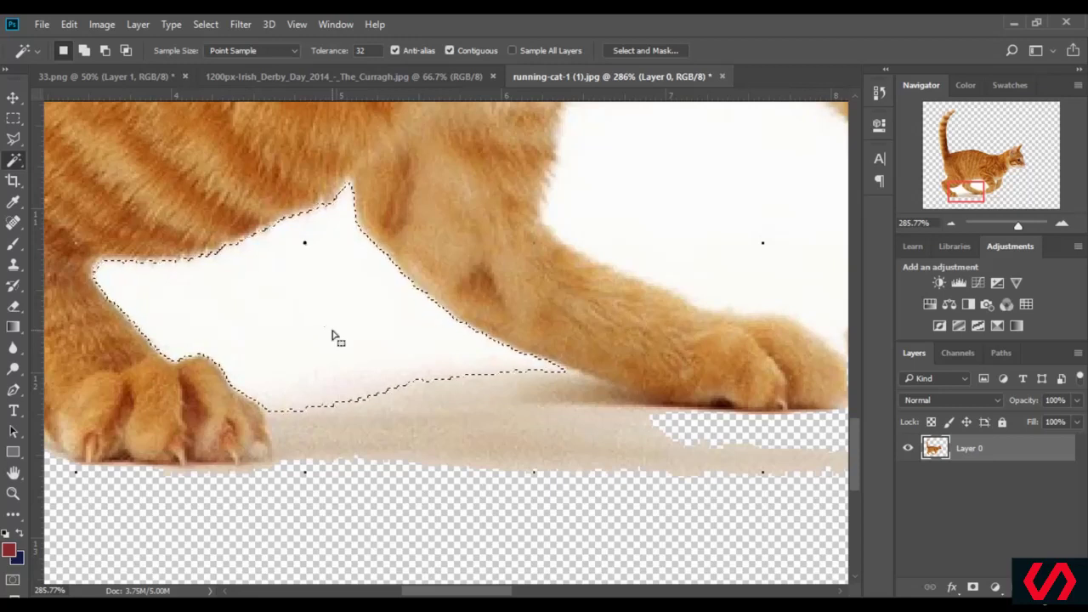
key(Delete)
key(ctrl+d)
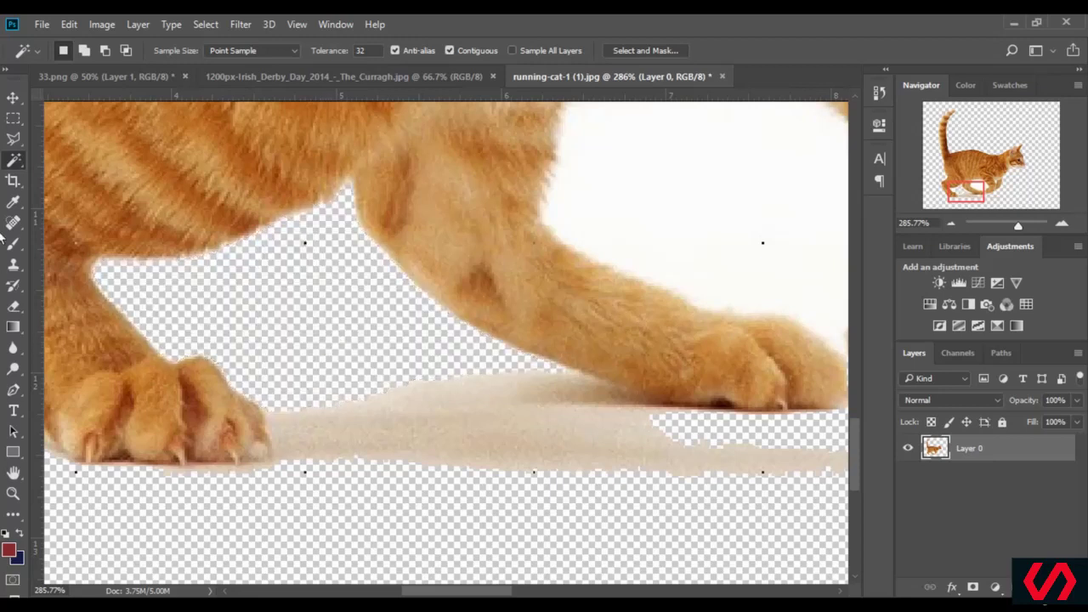
- Delete the remaining white areas under the cat's belly and between its front legs with the Magic Wand
drag(1014, 229, 1010, 229)
click(585, 291)
key(Delete)
key(ctrl+d)
click(754, 244)
key(Delete)
key(ctrl+d)
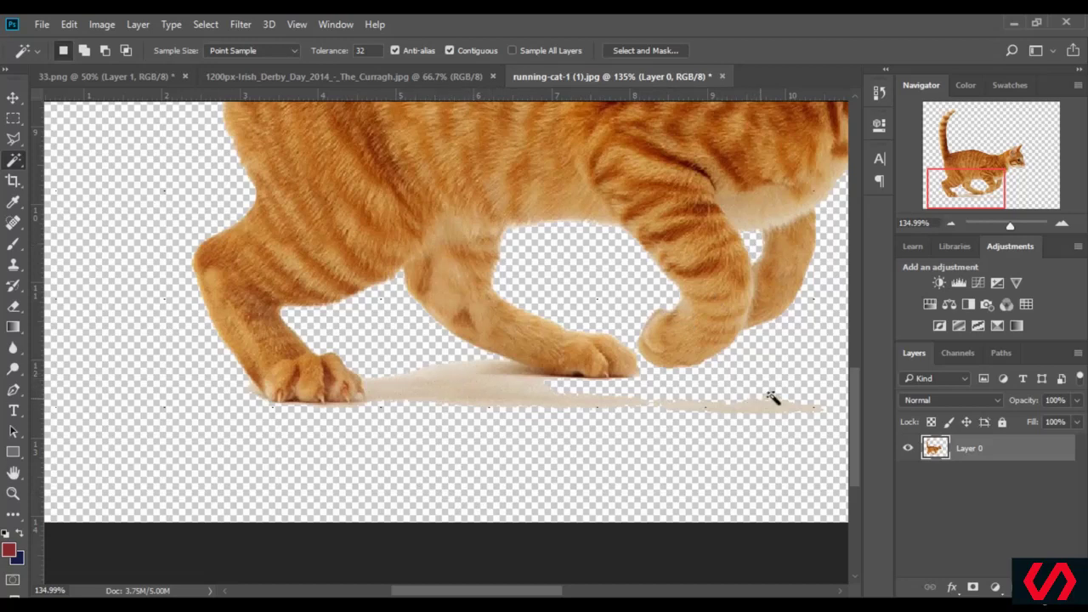
- Outline the beige floor shadow along the undersides of the cat's paws with the lasso and delete it
click(13, 140)
click(1022, 227)
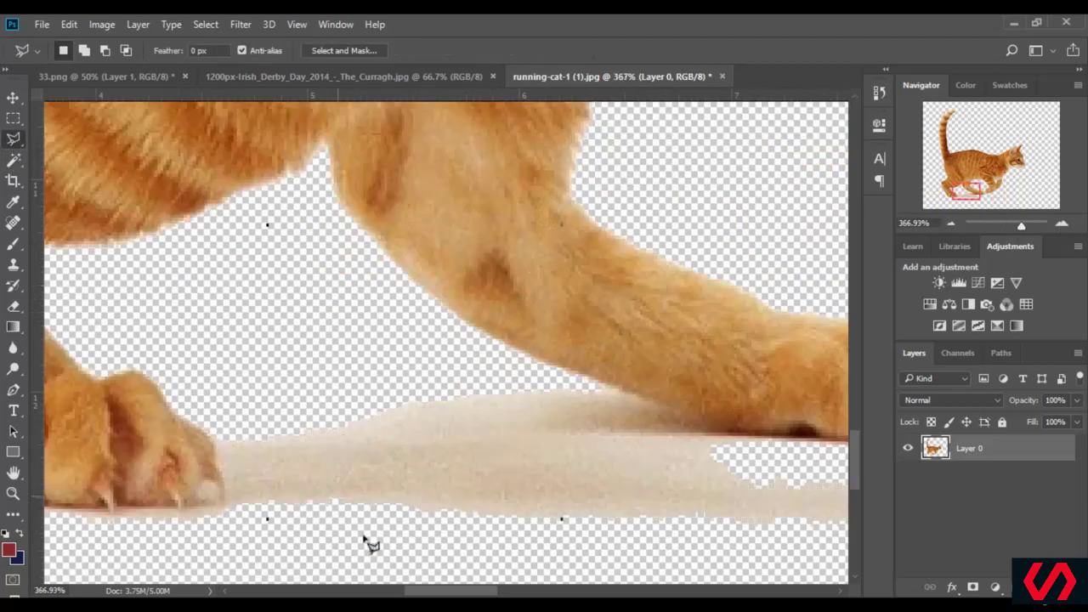
scroll(323, 473, left, 5)
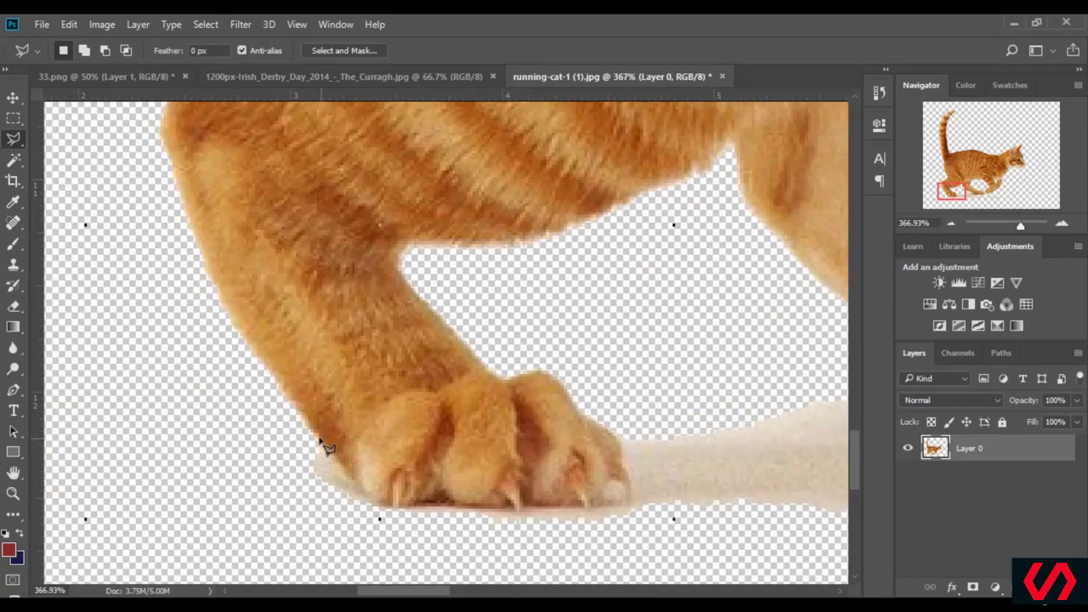
click(379, 508)
drag(430, 511, 534, 511)
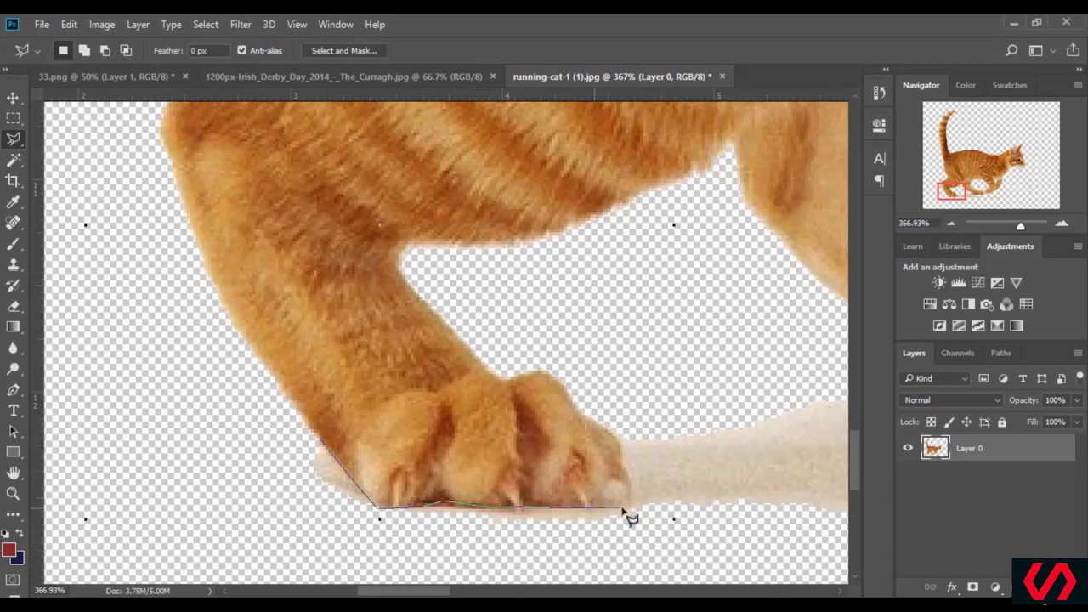
drag(638, 505, 621, 432)
drag(571, 388, 691, 440)
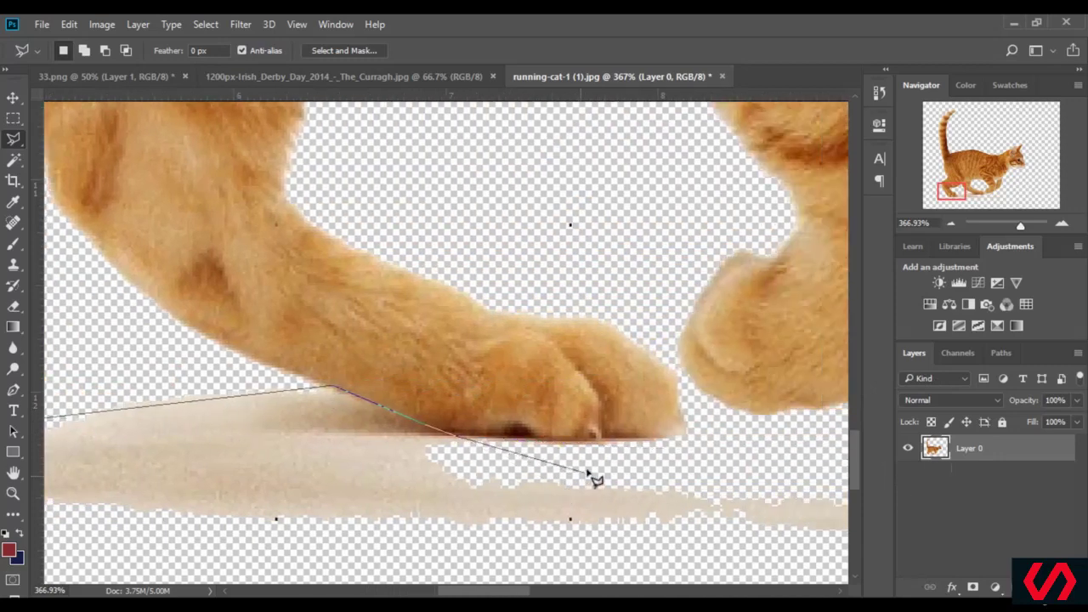
click(591, 468)
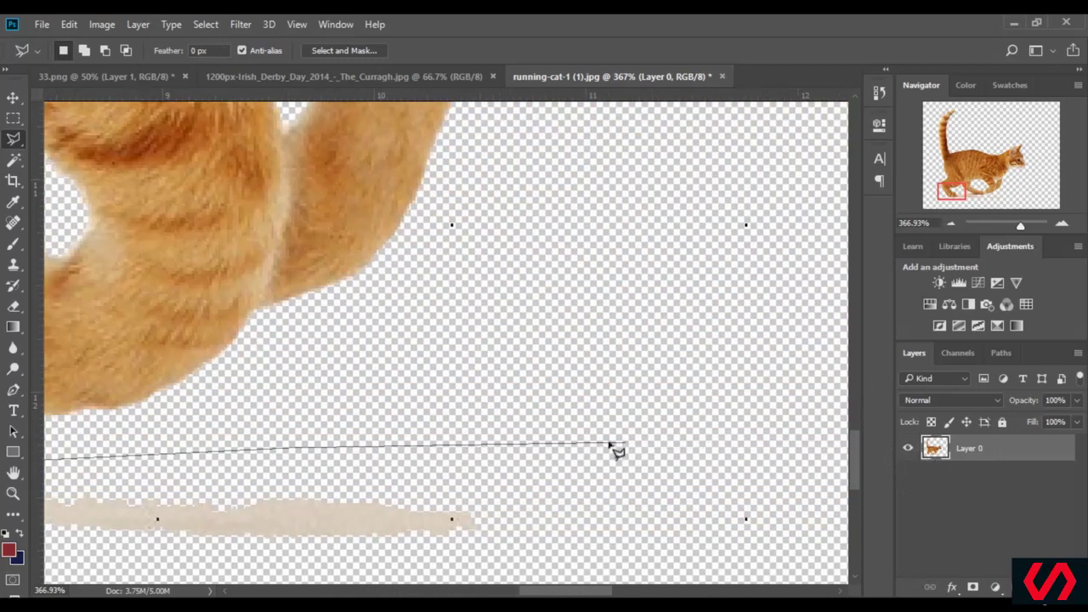
click(545, 438)
click(476, 491)
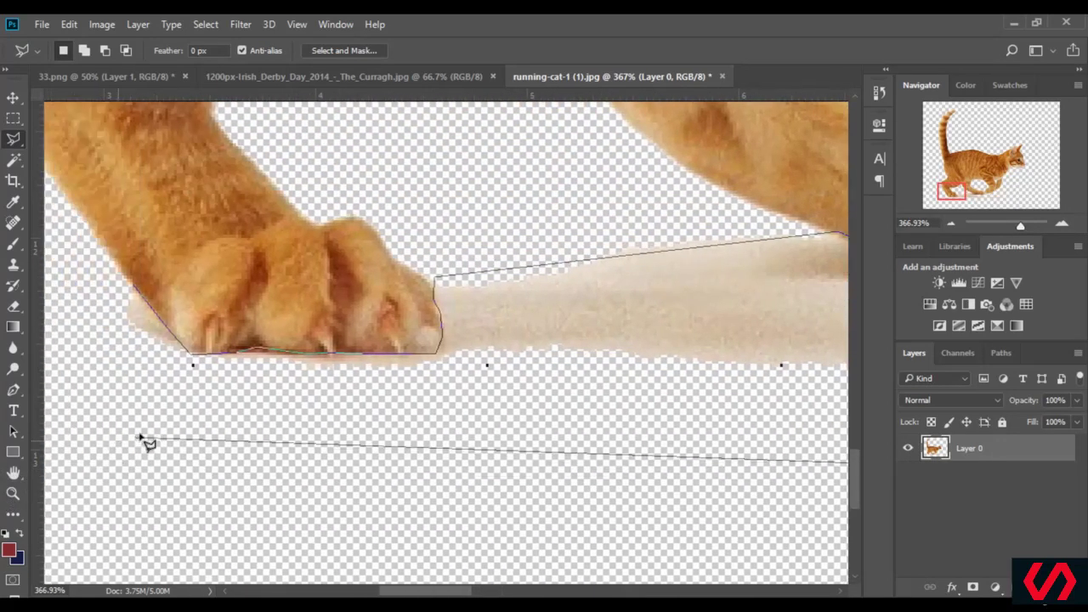
click(120, 414)
click(83, 286)
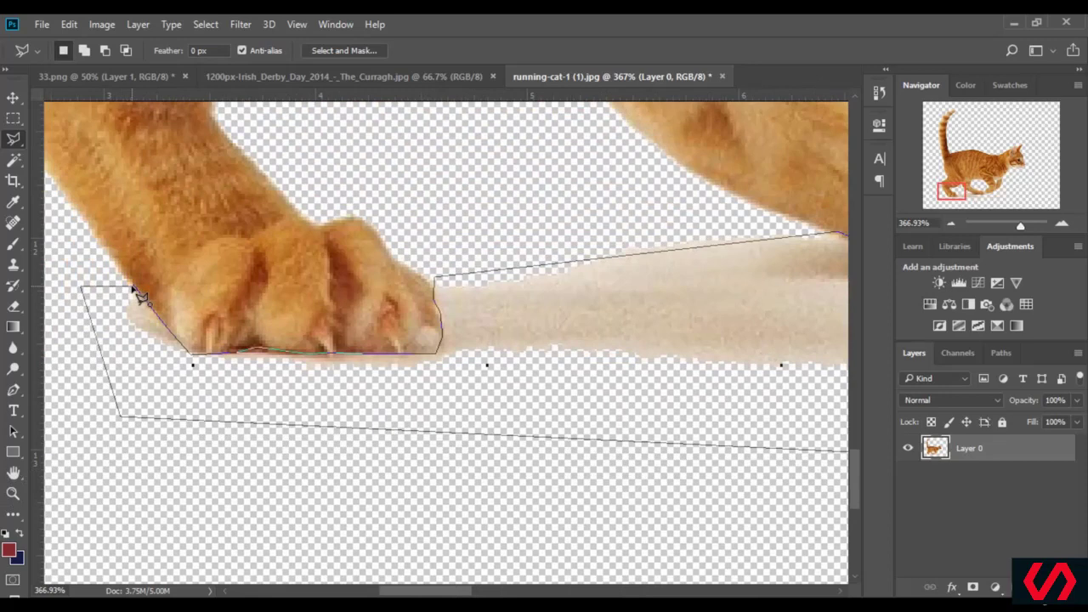
click(134, 287)
key(Delete)
key(ctrl+d)
click(921, 223)
text(50)
key(Return)
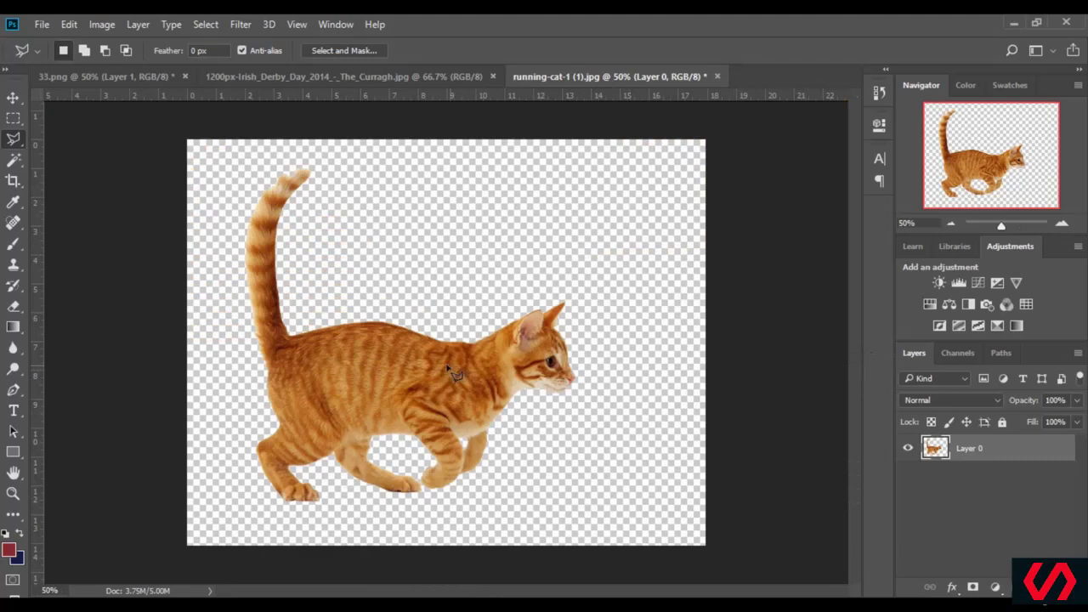
- Bring the cut-out cat from the running-cat document into the 33.png race photo with the Move tool
click(14, 99)
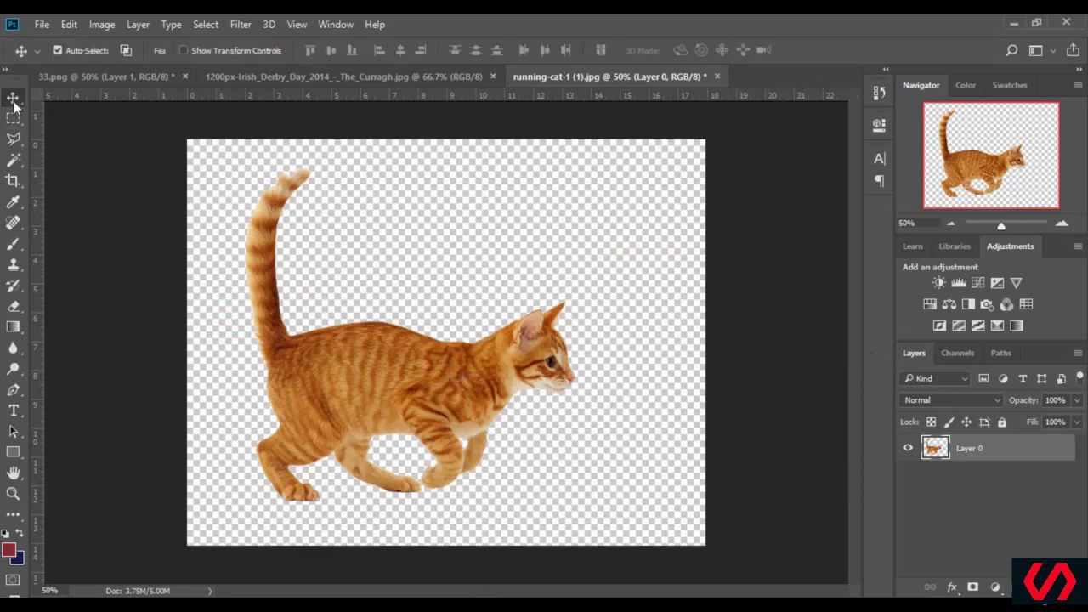
drag(435, 383, 141, 80)
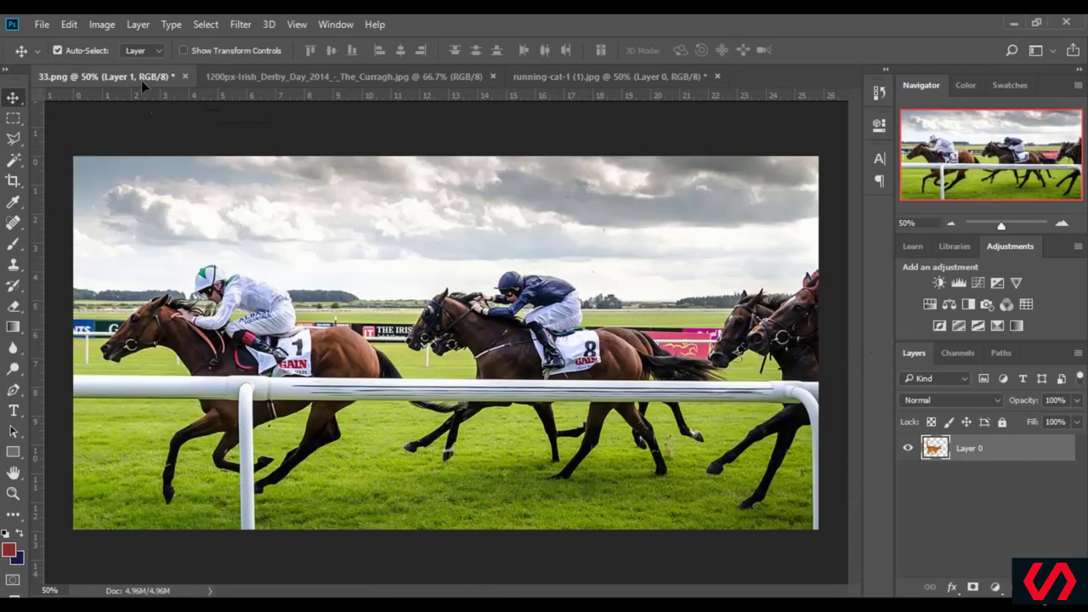
click(241, 77)
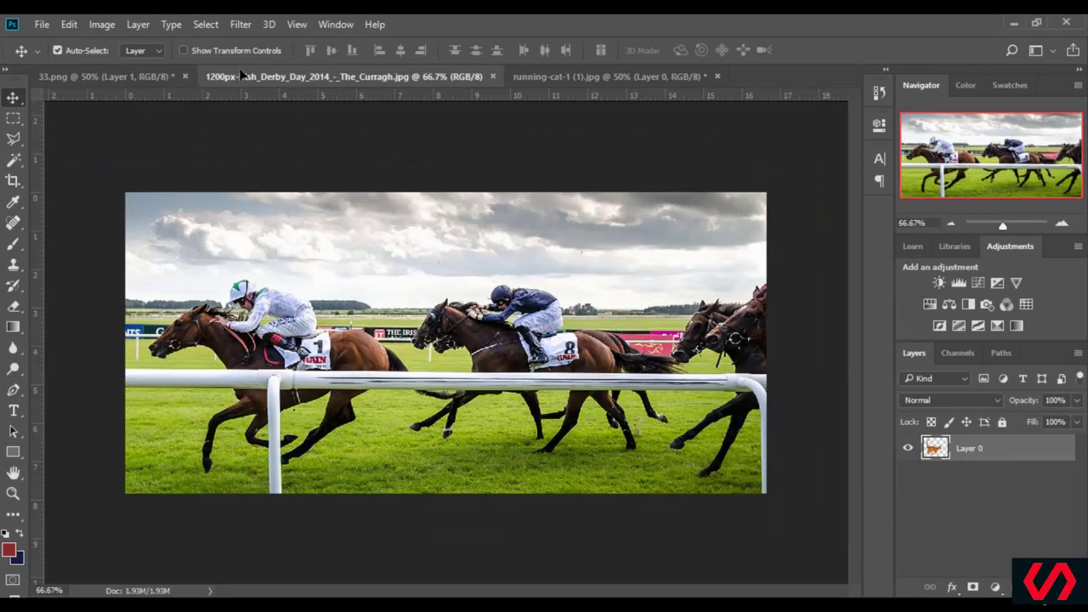
drag(151, 75, 370, 267)
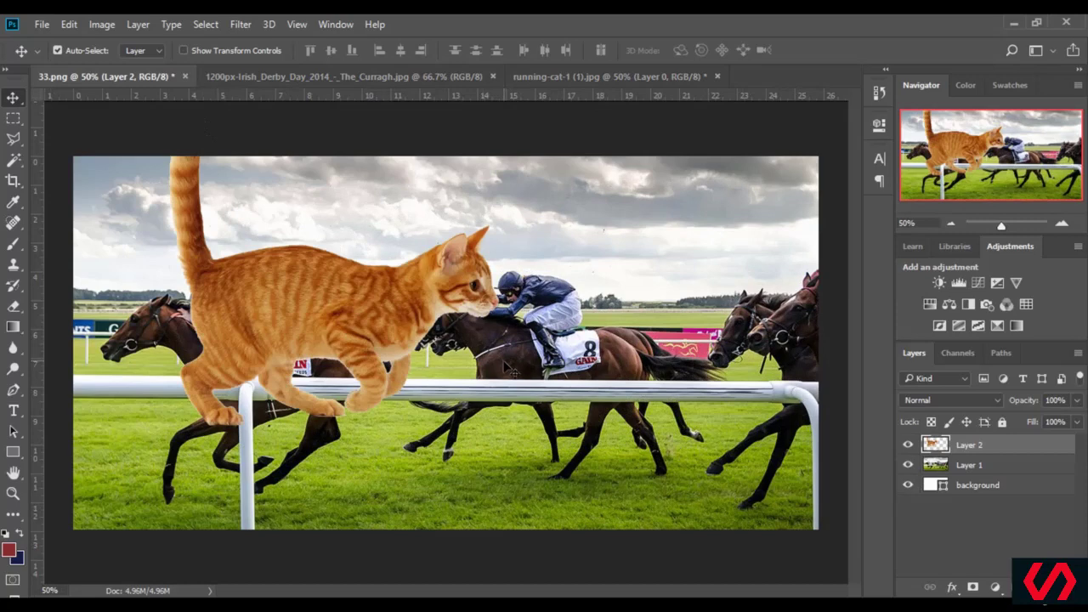
- Place the cat over the middle horse and scale it to about 86% width and 91% height
drag(495, 385, 500, 344)
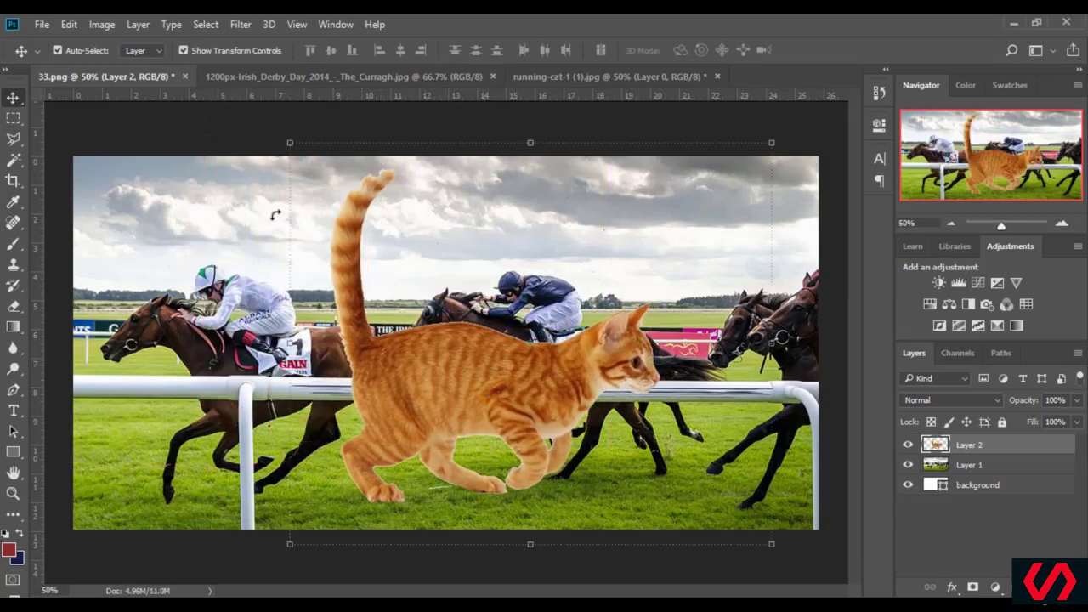
drag(769, 146, 702, 179)
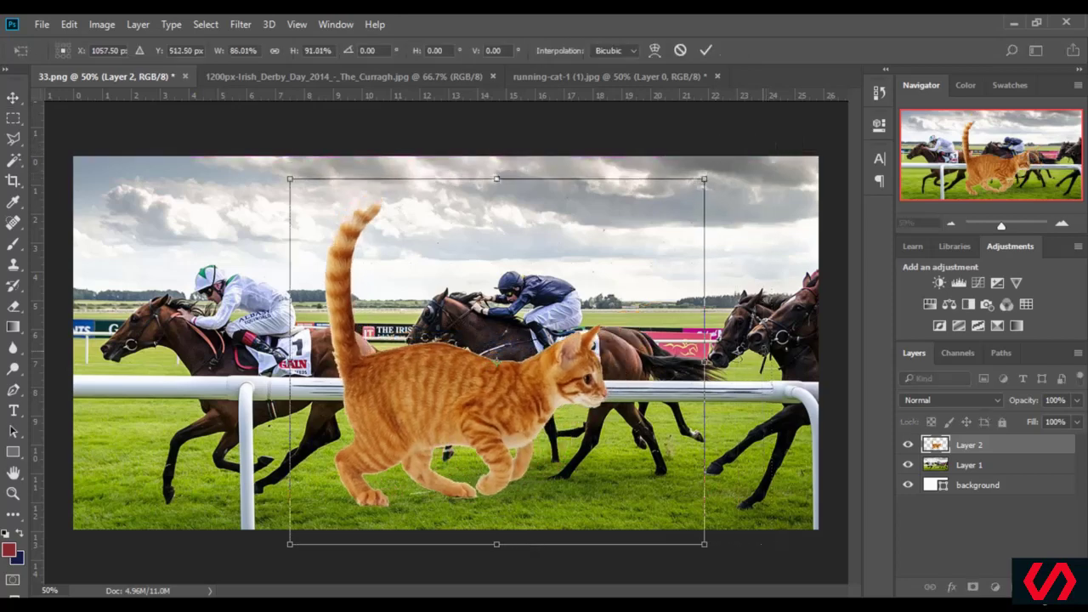
key(Return)
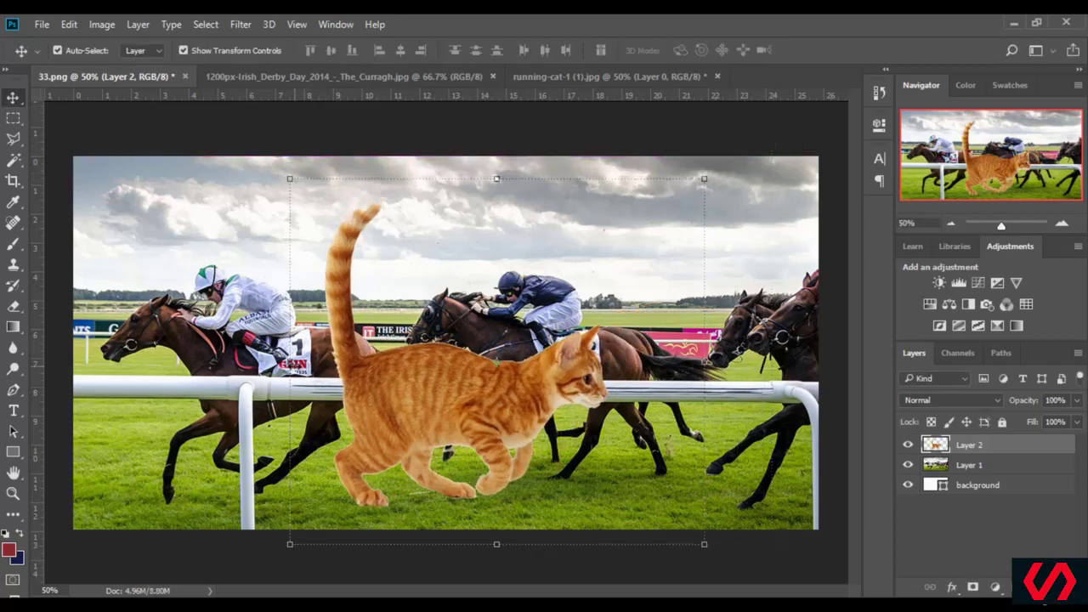
- Try rotating the cat by 90° clockwise and revert to the state before the rotation
click(62, 25)
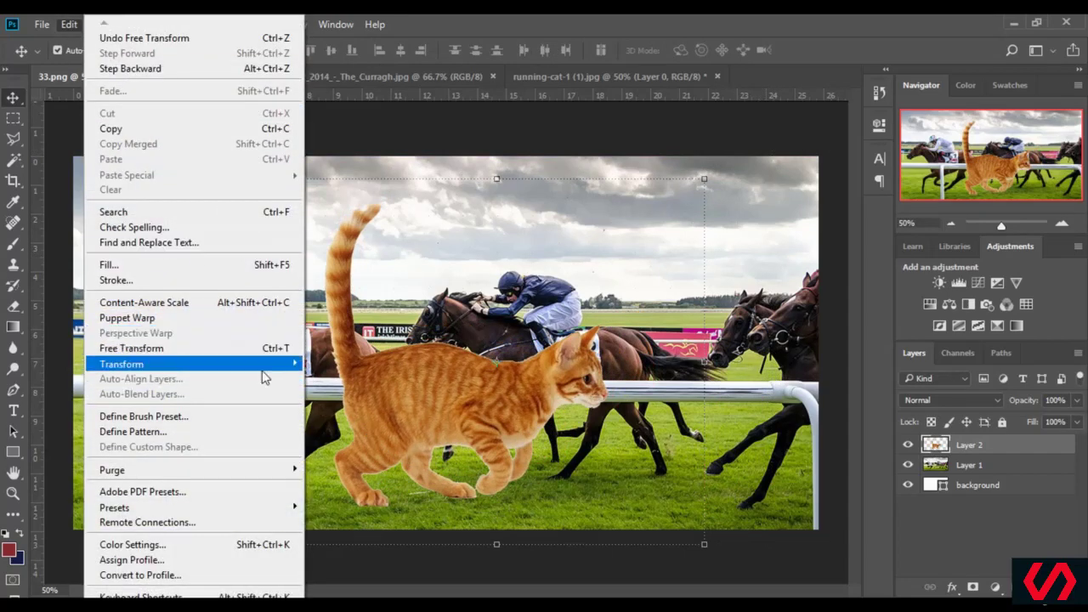
mouse_move(263, 371)
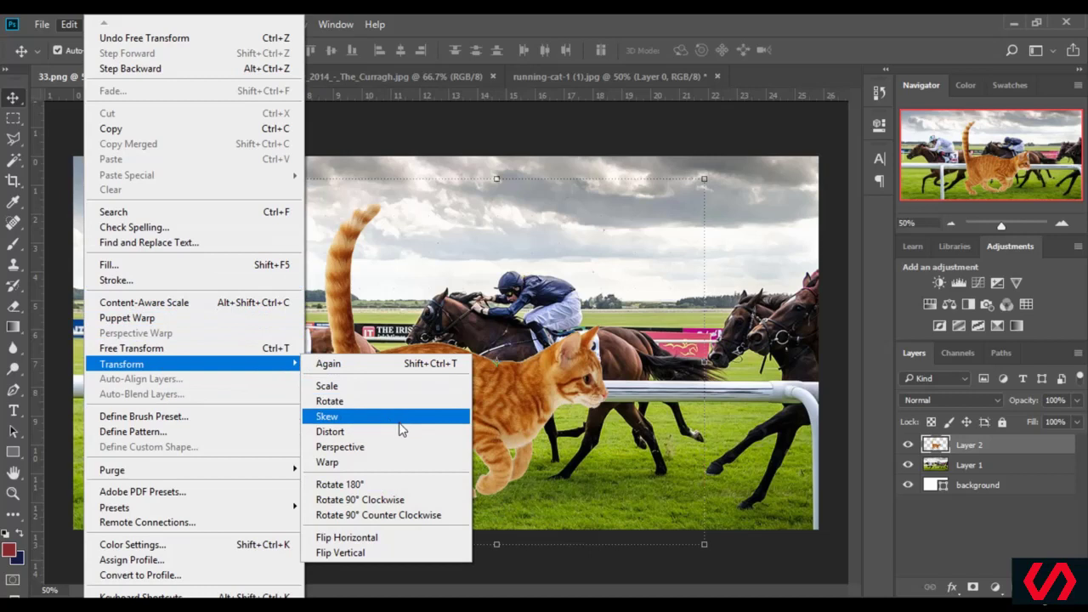
click(389, 501)
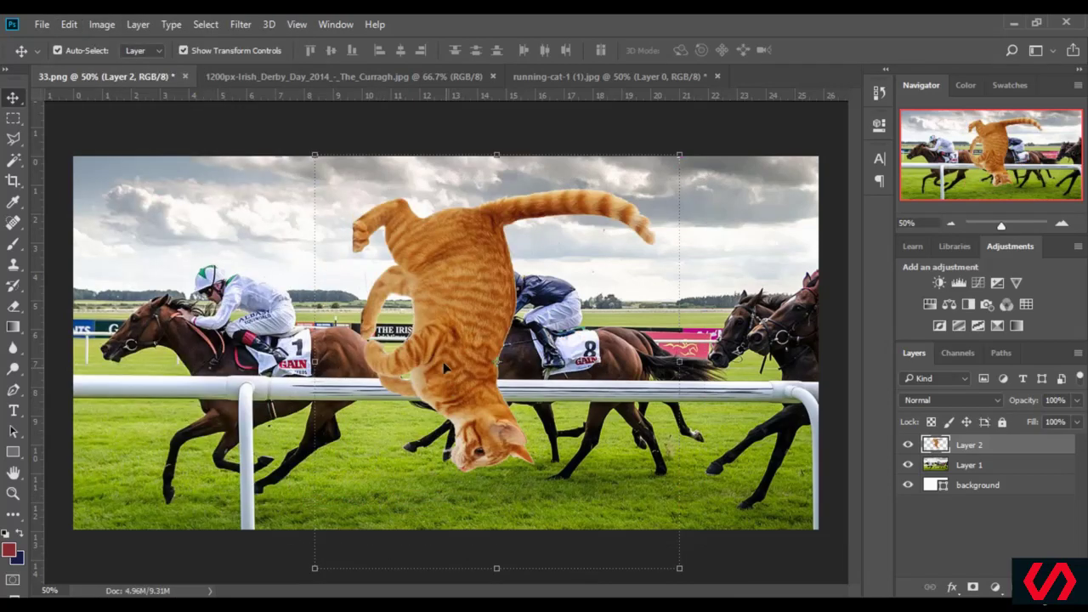
click(879, 92)
click(769, 305)
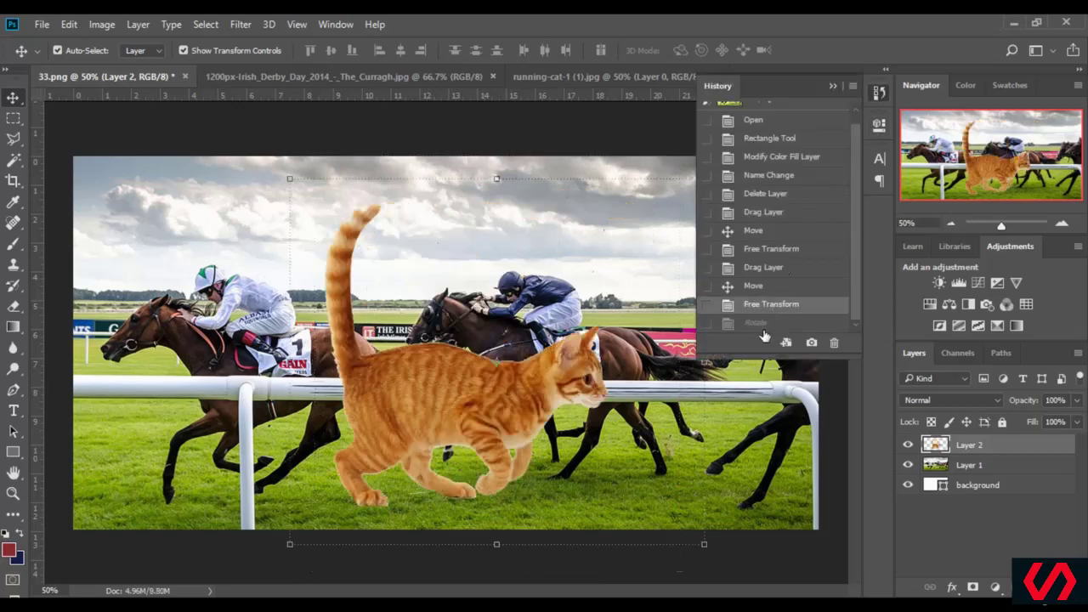
click(837, 85)
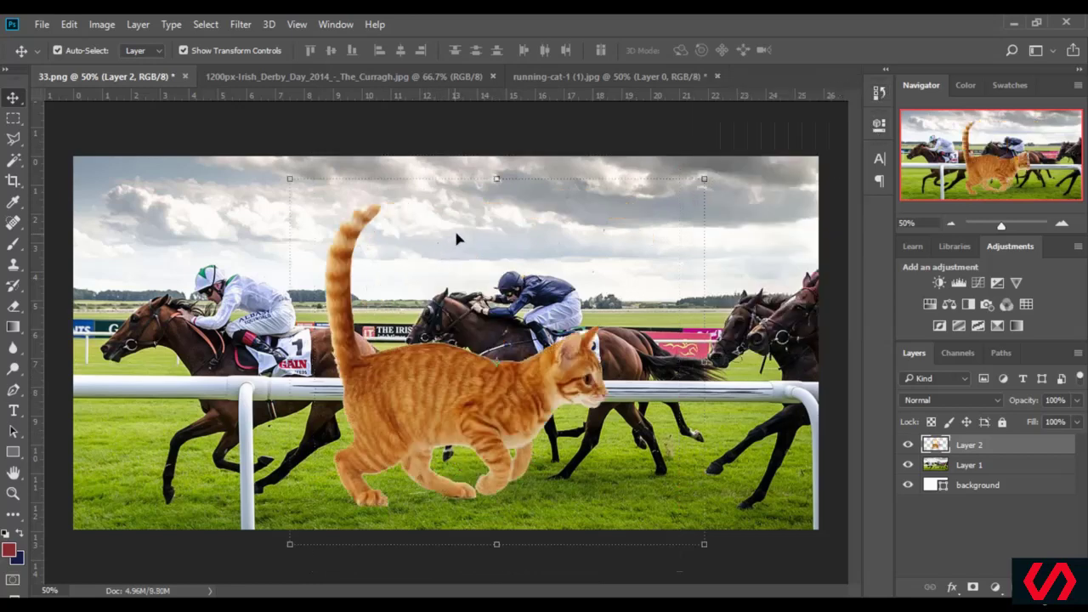
- Mirror the cat to face the horses' running direction, then stretch it to about 186% width and 97% height over the middle horse
click(181, 47)
click(180, 48)
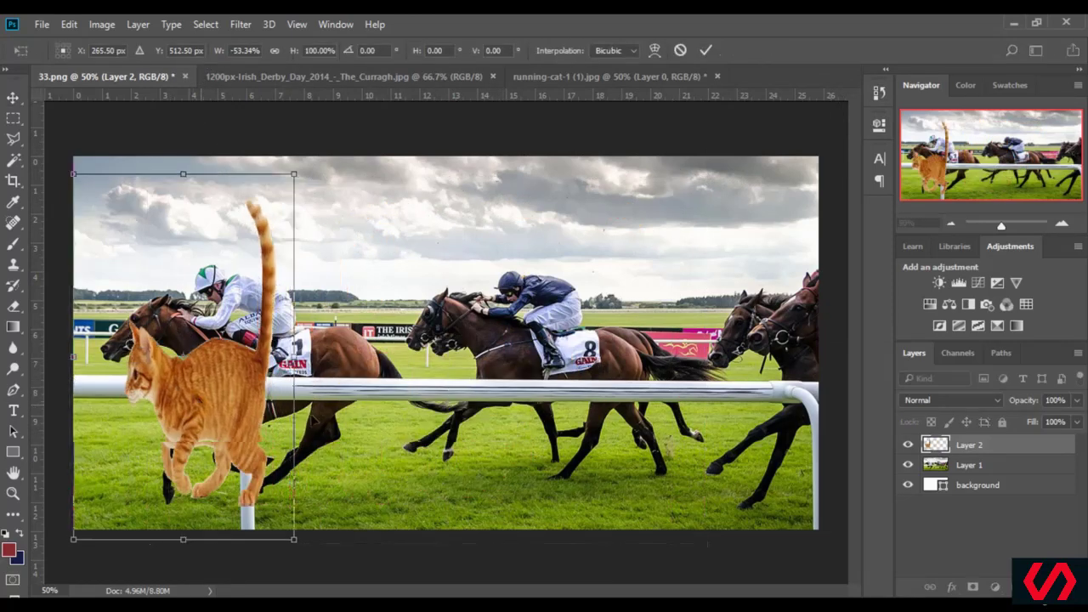
key(Return)
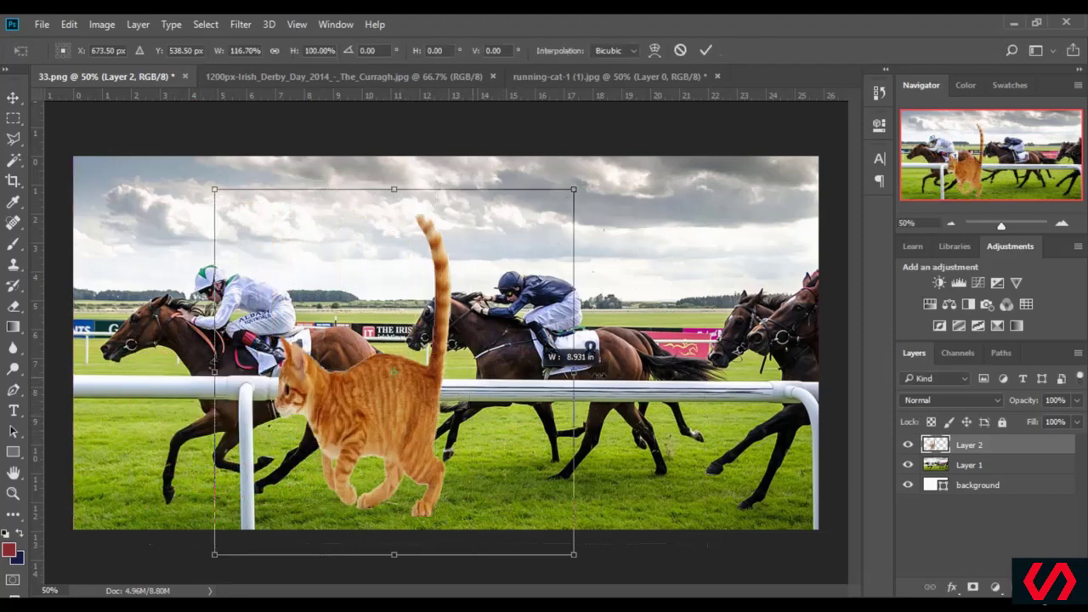
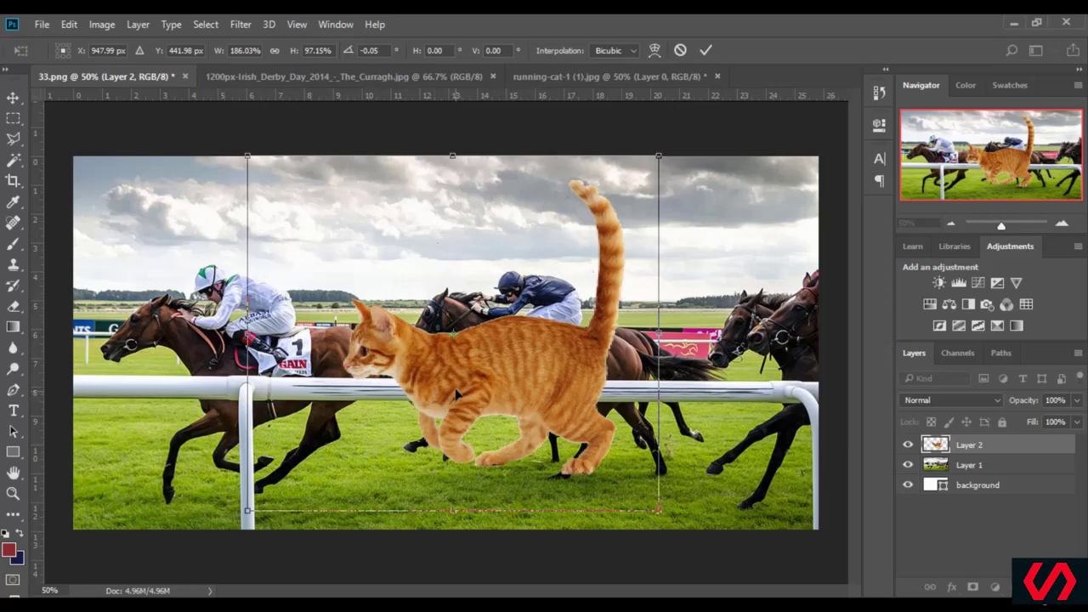
drag(456, 394, 455, 379)
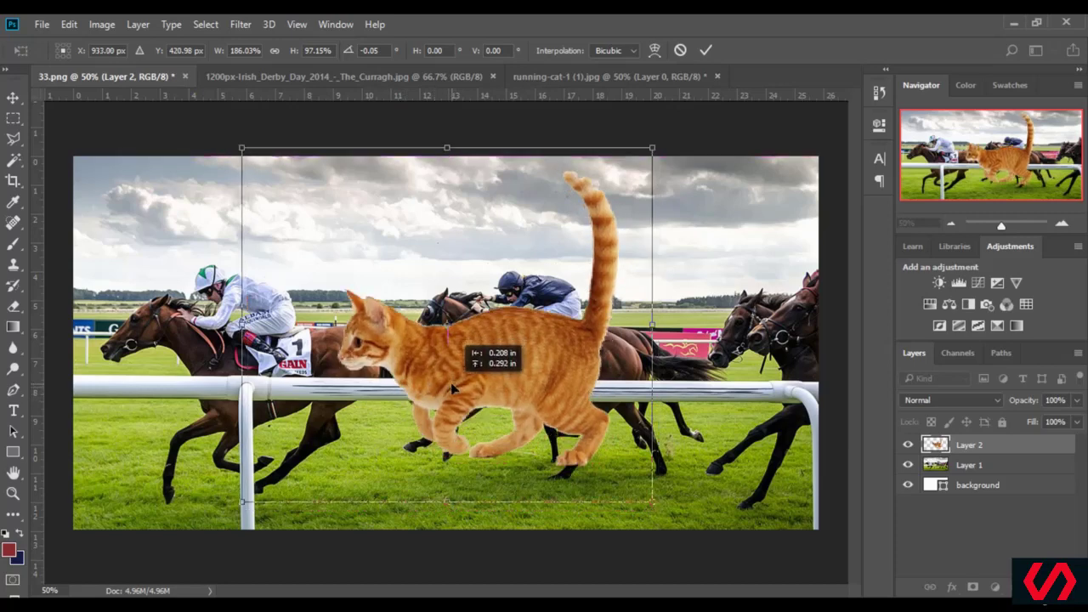
key(Return)
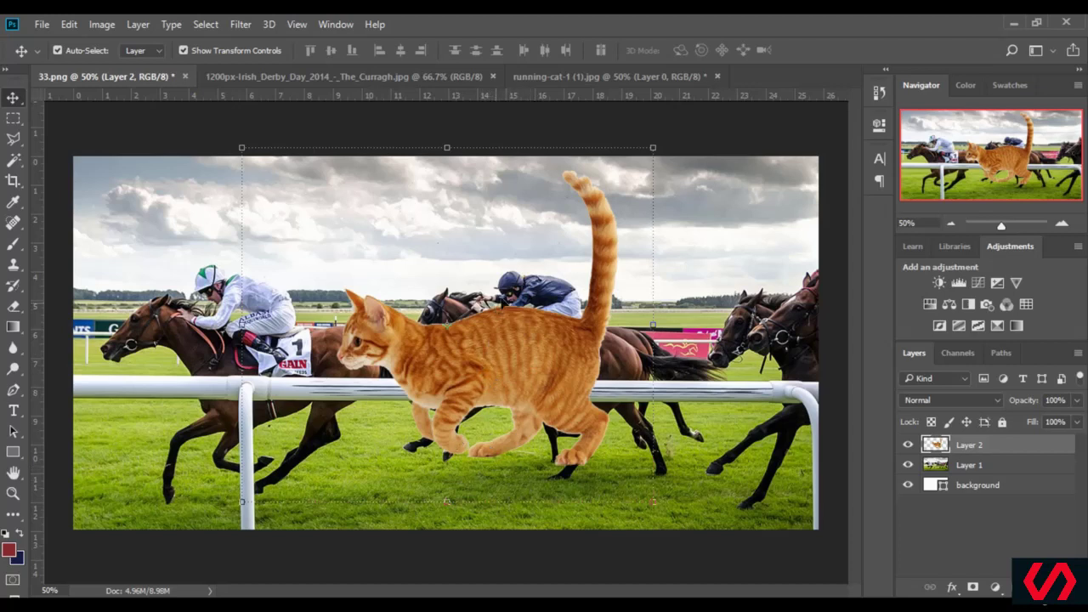
- Compare the race photo with and without the cat, leaving the cat's Layer 2 hidden
click(908, 446)
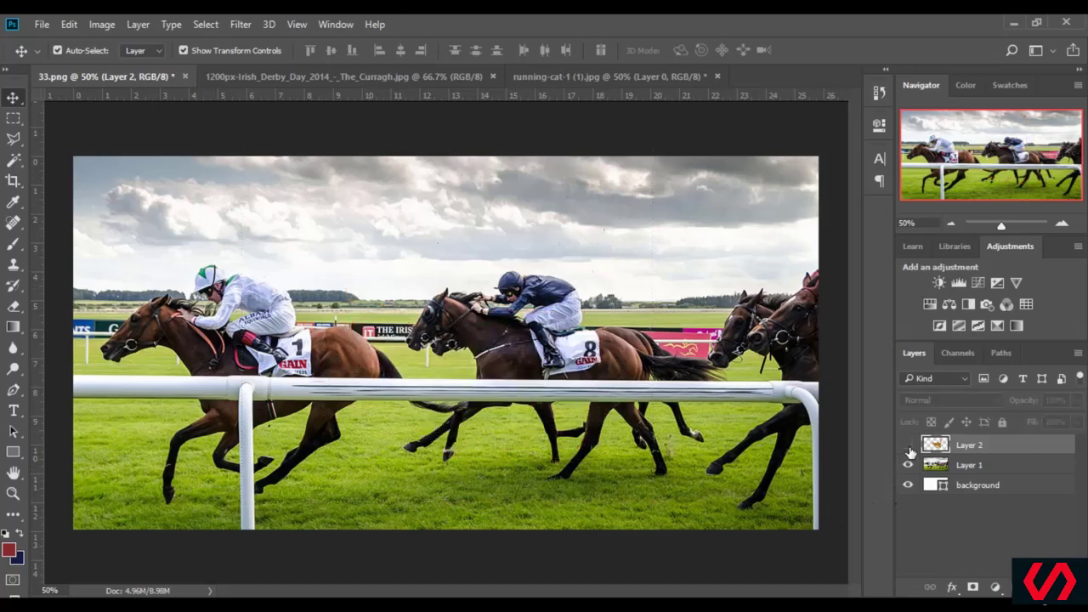
click(908, 446)
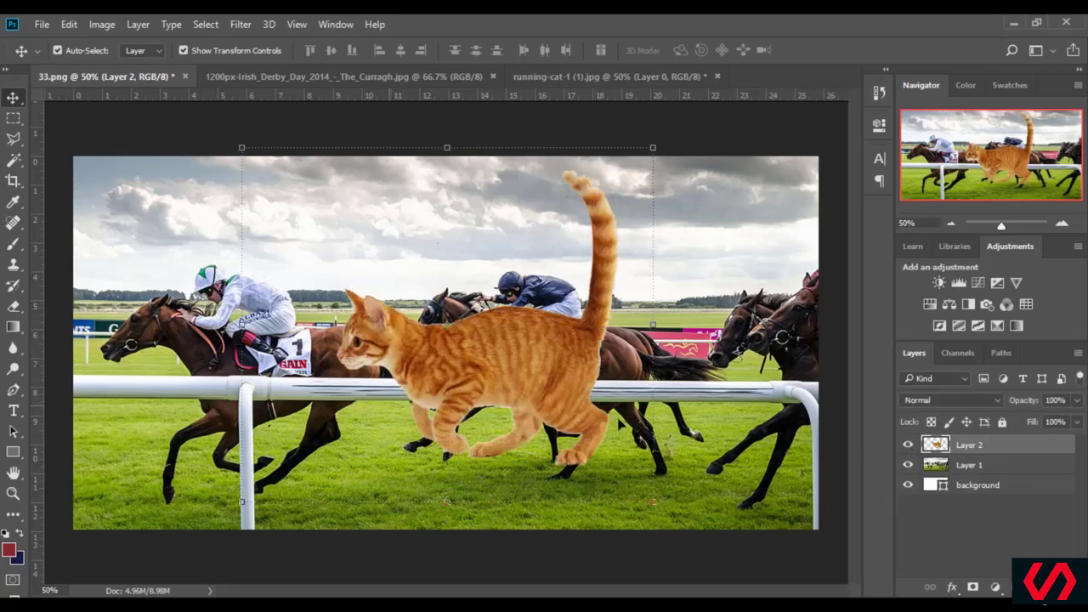
click(908, 445)
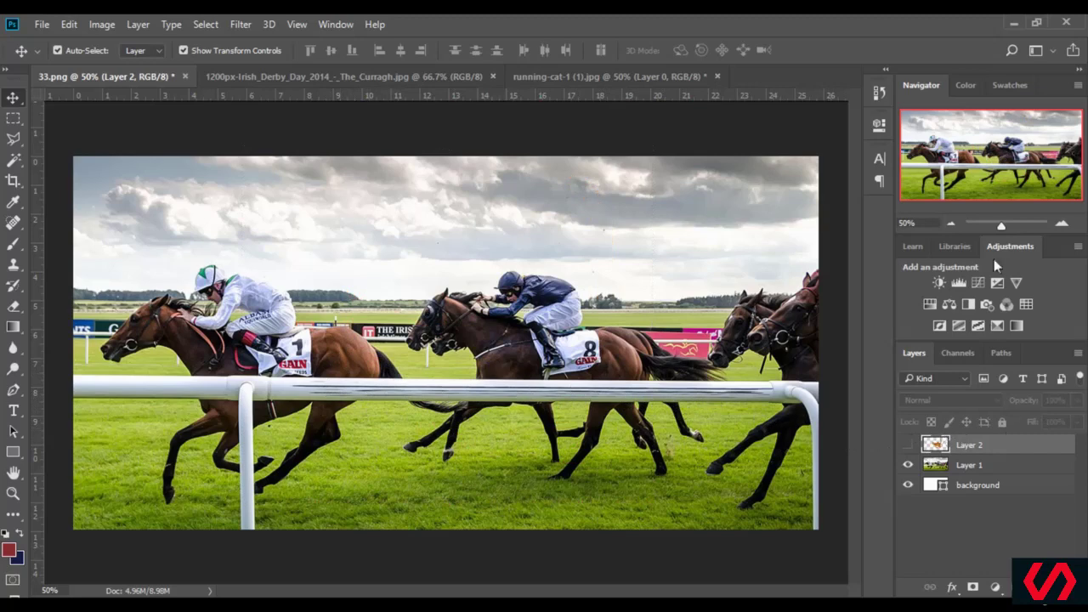
- Outline the white horizontal rail with the Polygonal Lasso, from the joint beside the front post to below the middle horse's tail
click(1013, 226)
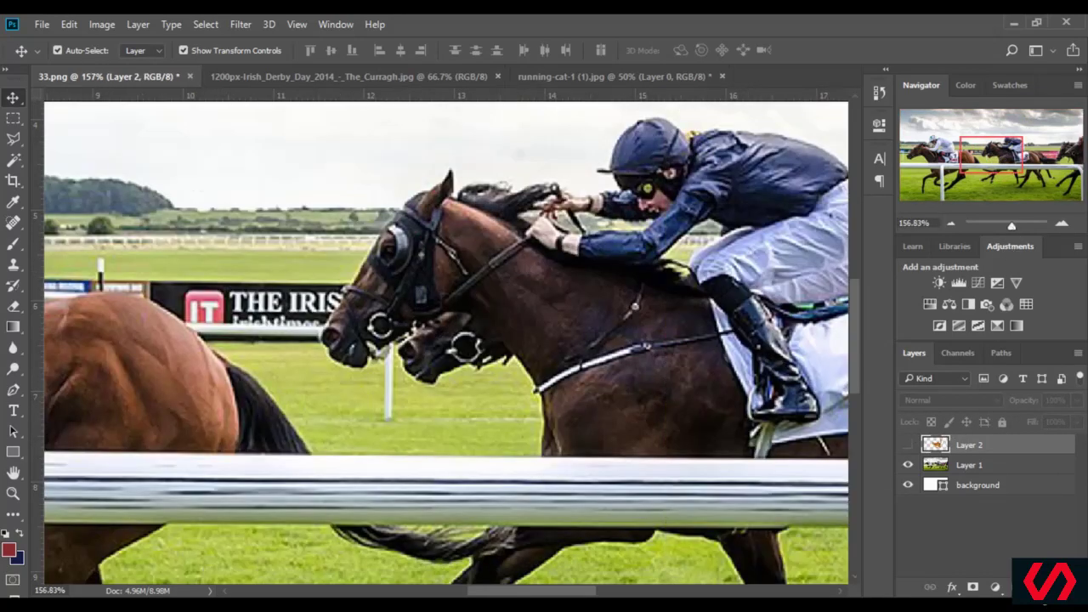
scroll(447, 340, right, 8)
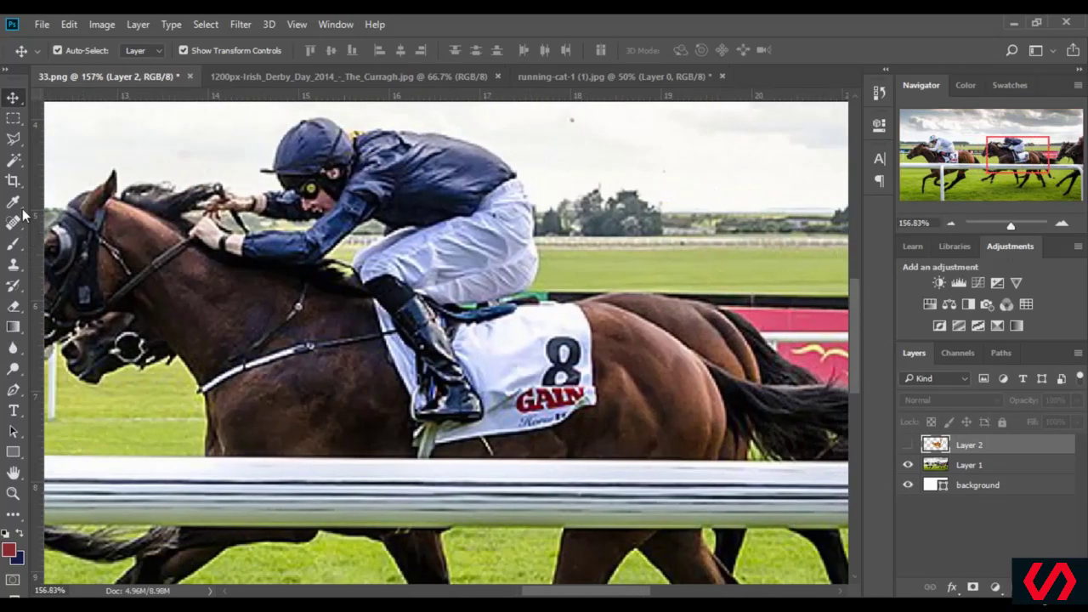
click(12, 138)
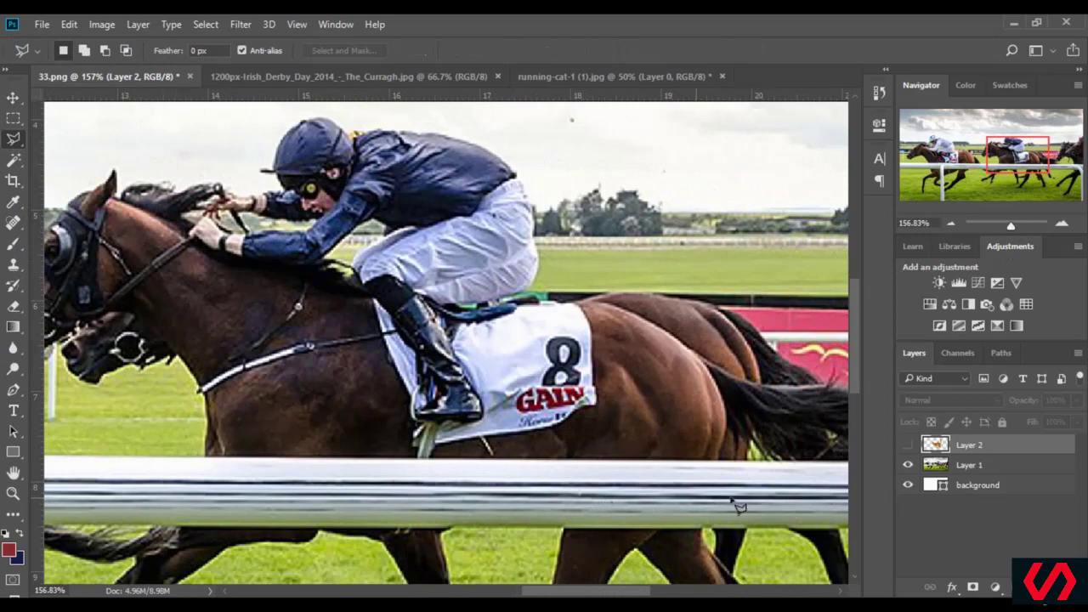
click(763, 467)
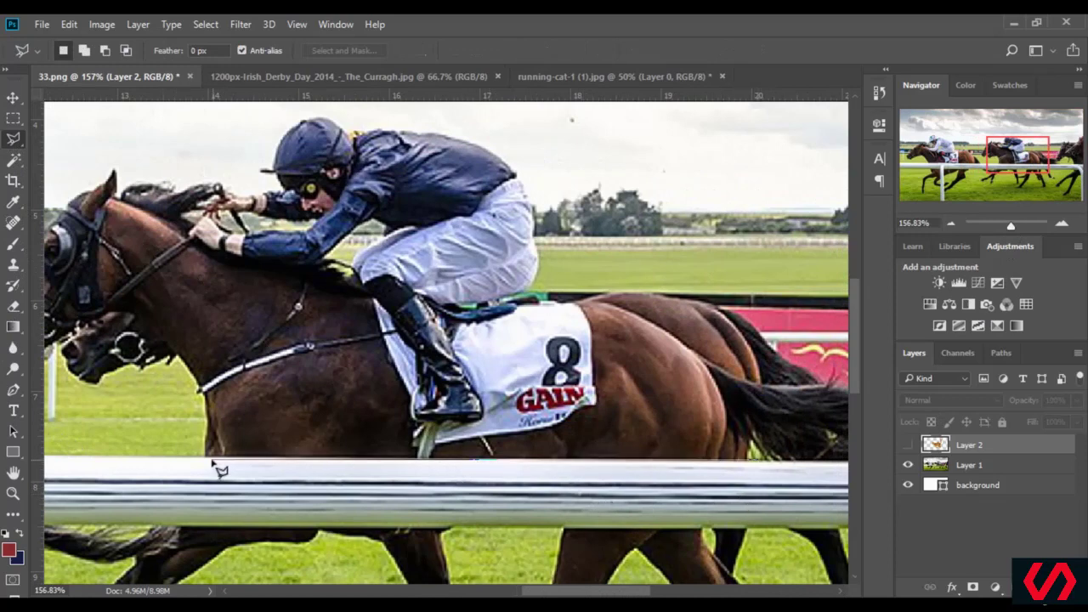
mouse_move(5, 469)
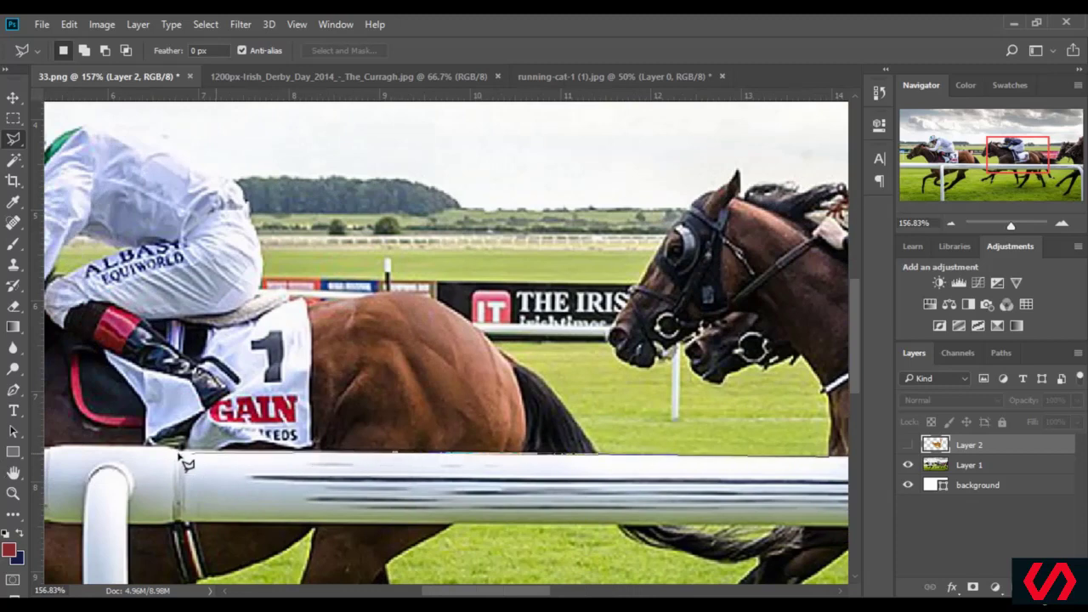
click(186, 453)
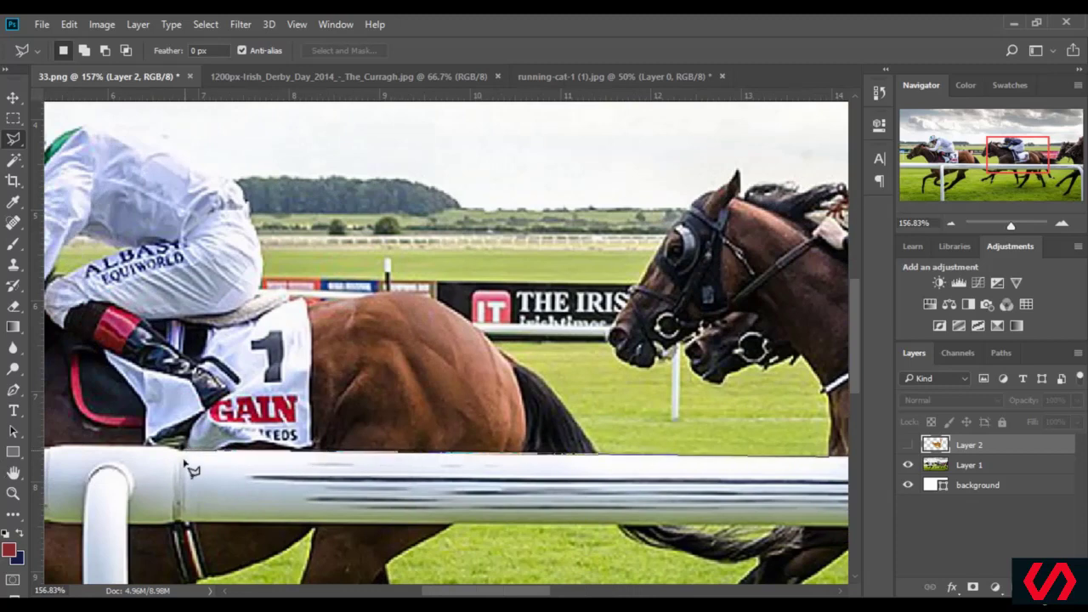
click(186, 522)
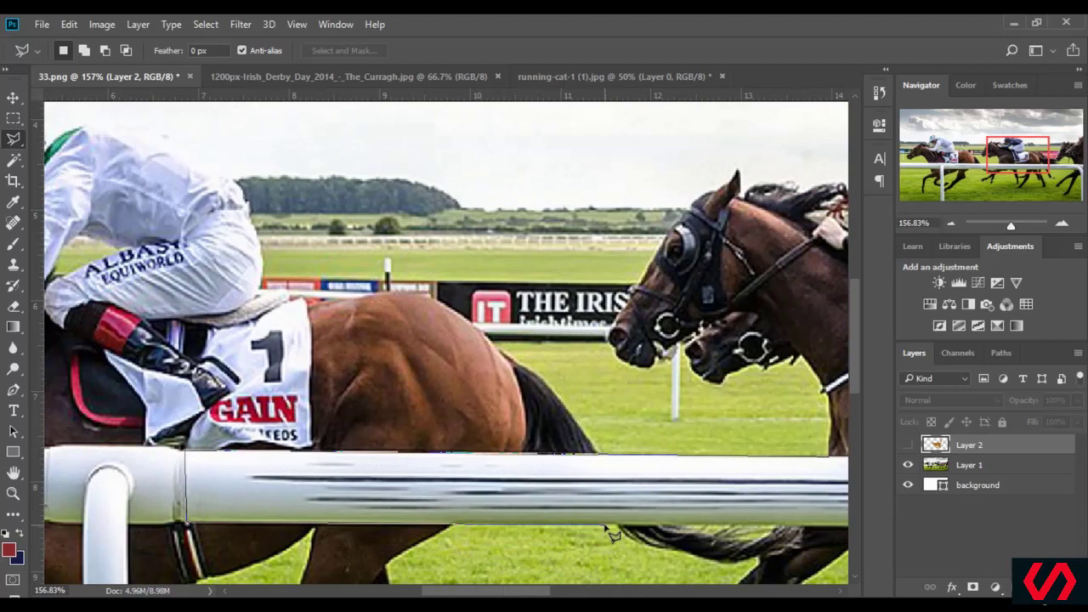
scroll(612, 536, right, 5)
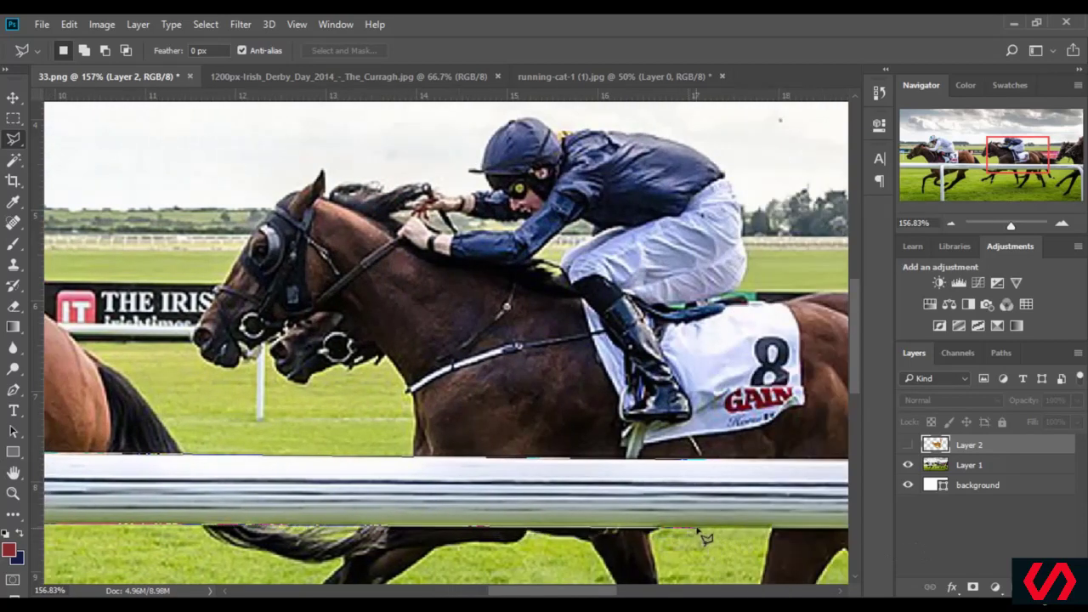
scroll(705, 537, right, 7)
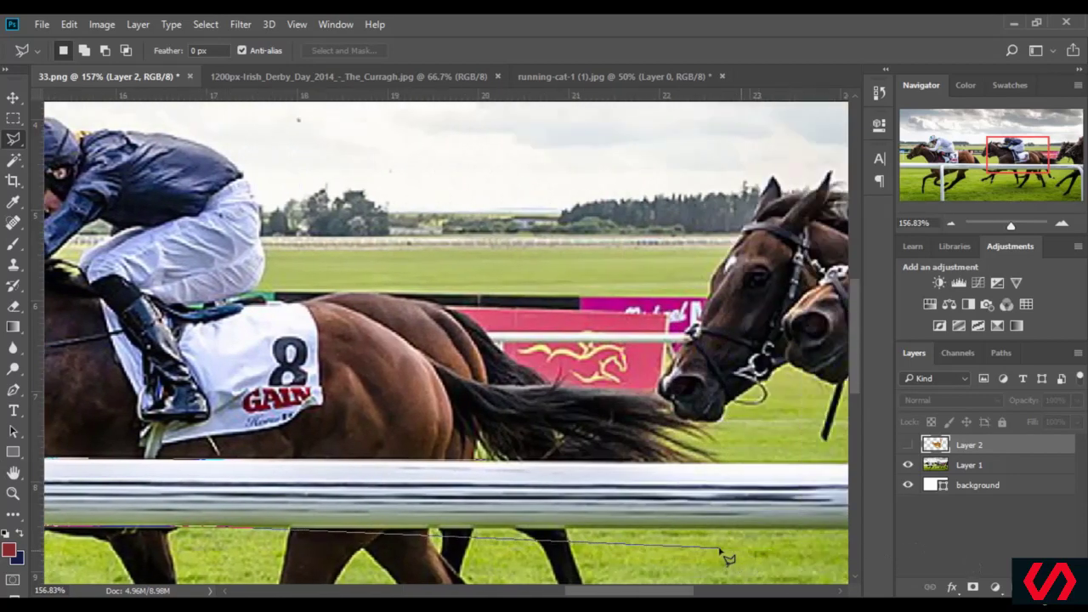
click(479, 527)
double_click(482, 459)
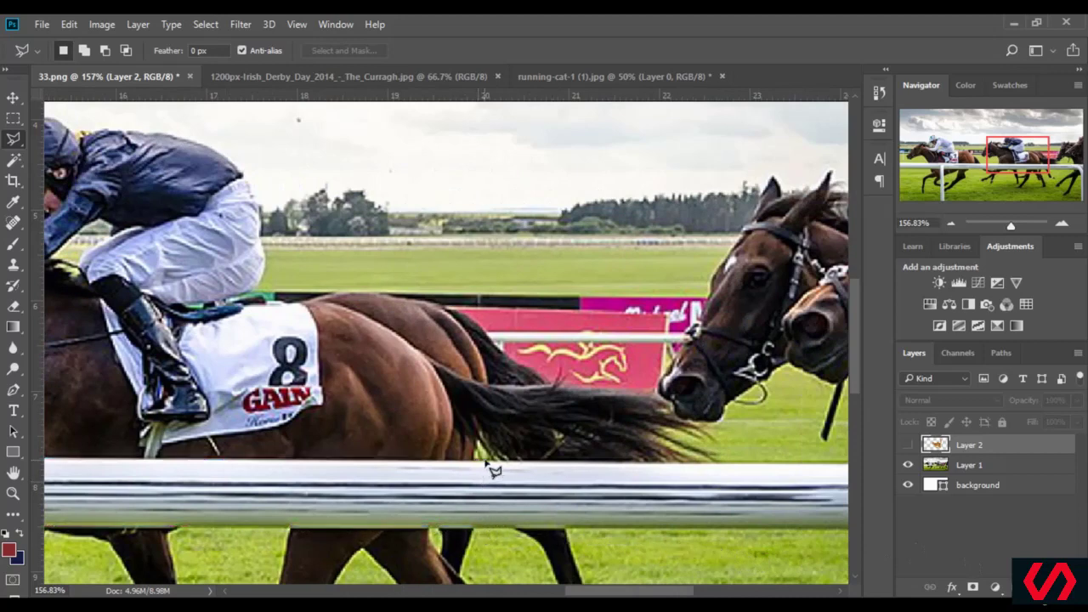
- Copy the rail-shaped selection from the active Layer 2 to a new layer with Layer Via Copy
scroll(499, 513, left, 4)
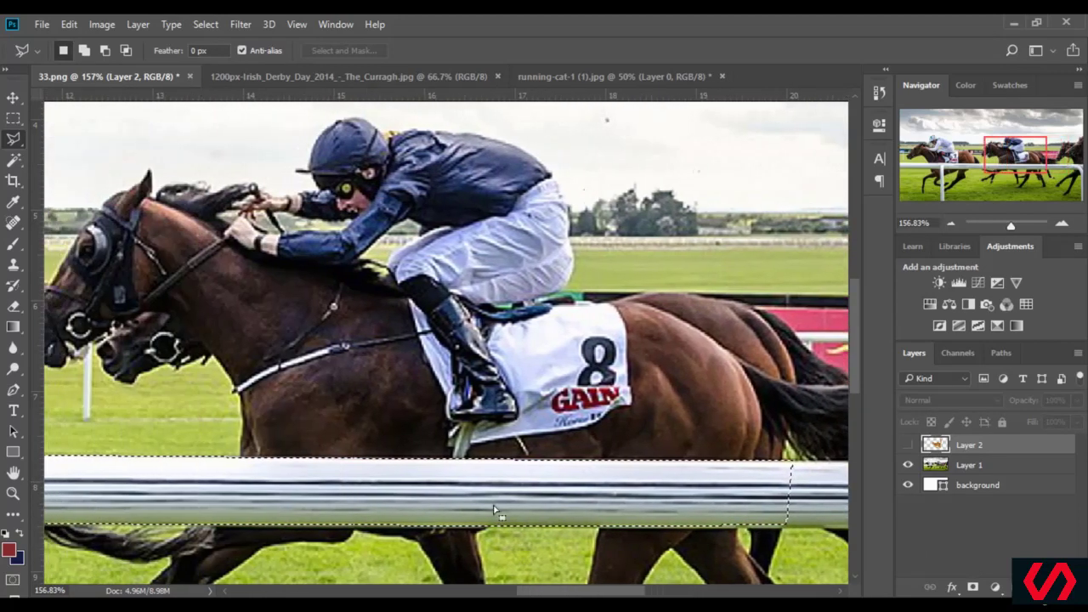
right_click(476, 487)
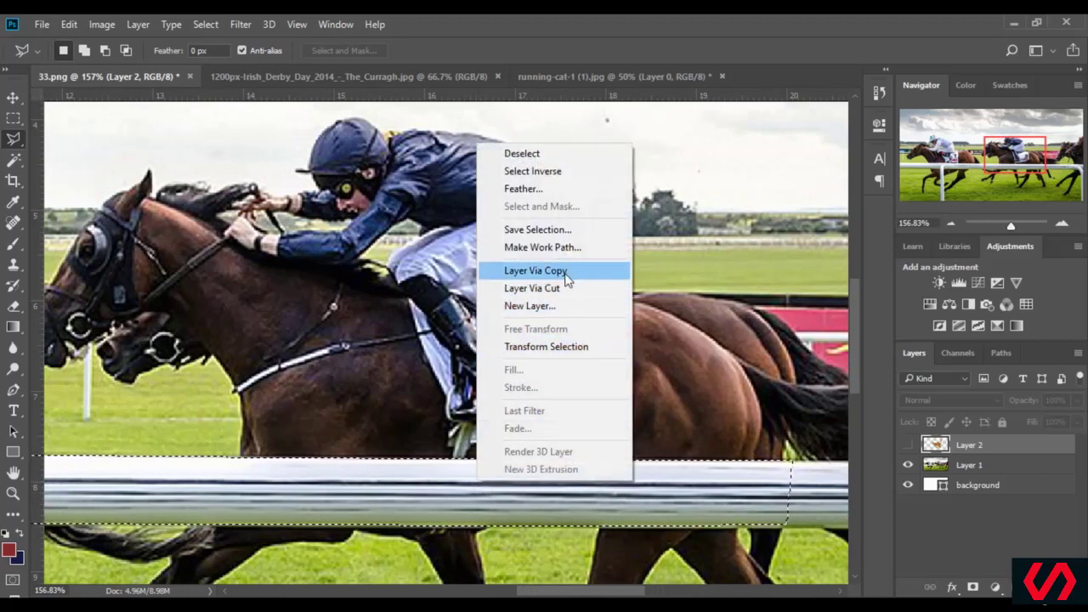
click(534, 270)
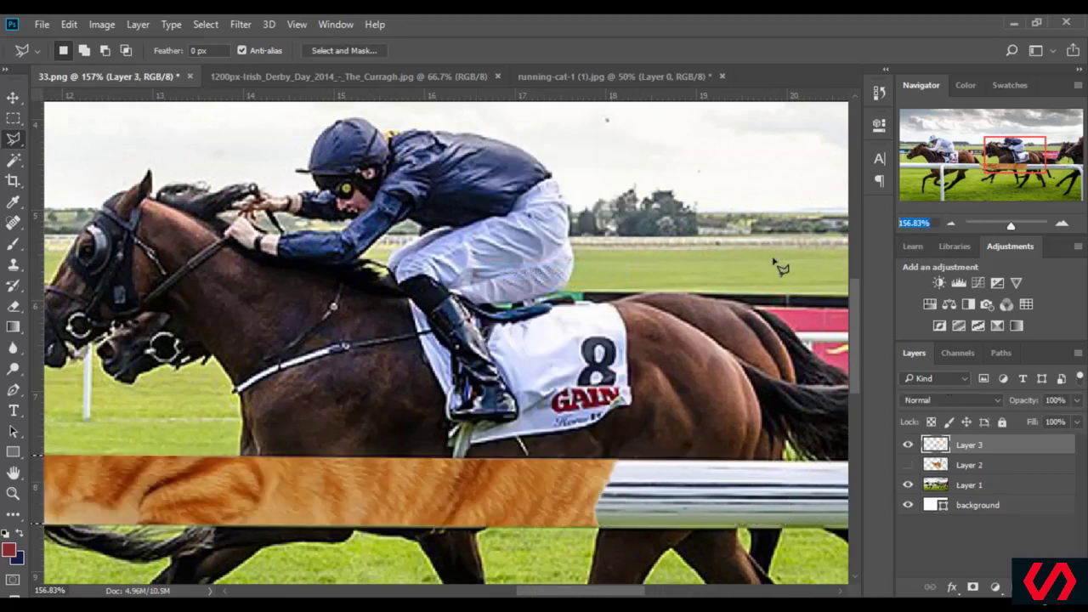
- Undo the last Layer Via Copy, going back to the Polygonal Lasso selection of the rail
key(ctrl+minus)
key(ctrl+minus)
key(ctrl+minus)
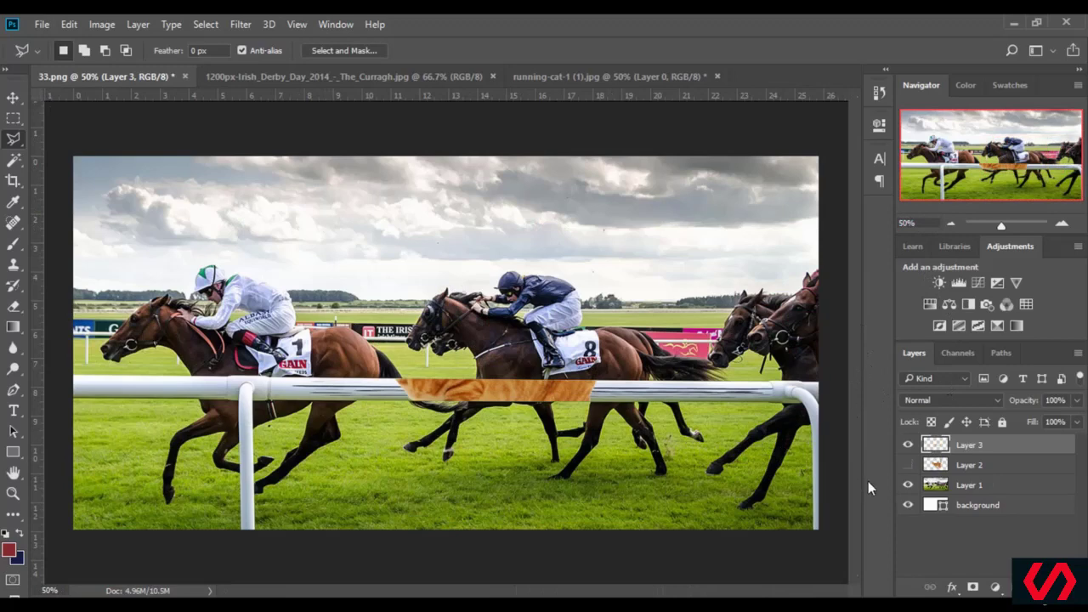
click(878, 94)
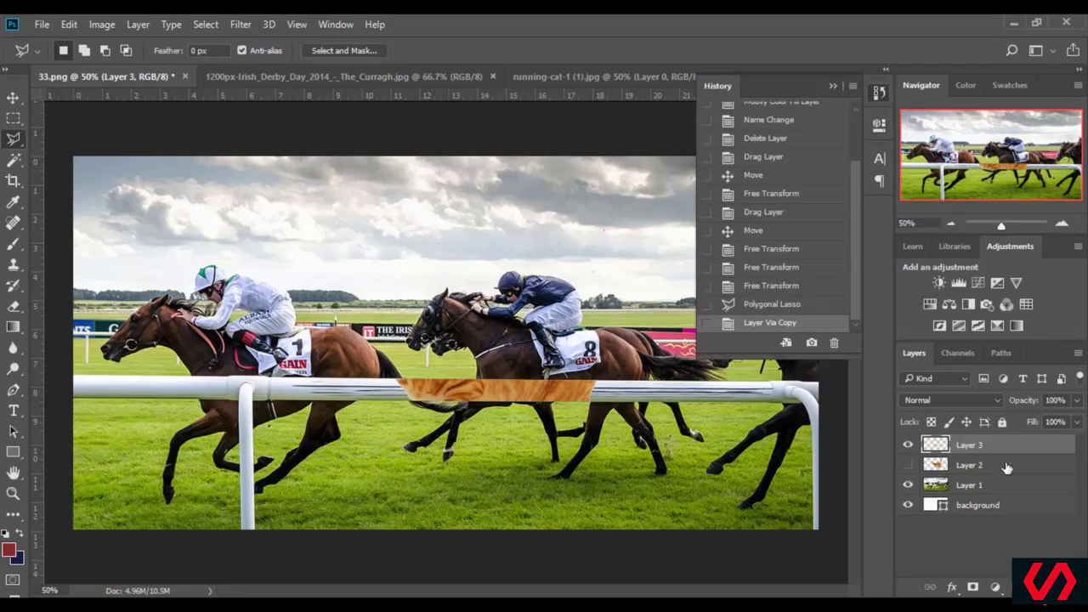
click(772, 306)
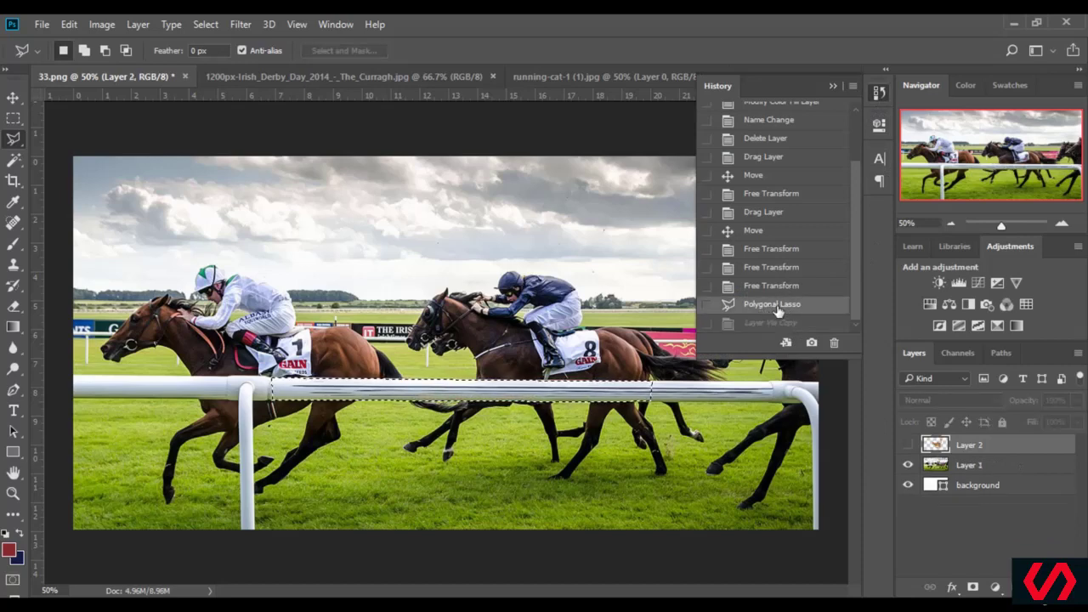
- Copy the selected rail section from the race photo's Layer 1 to a new layer with Layer Via Copy
click(986, 467)
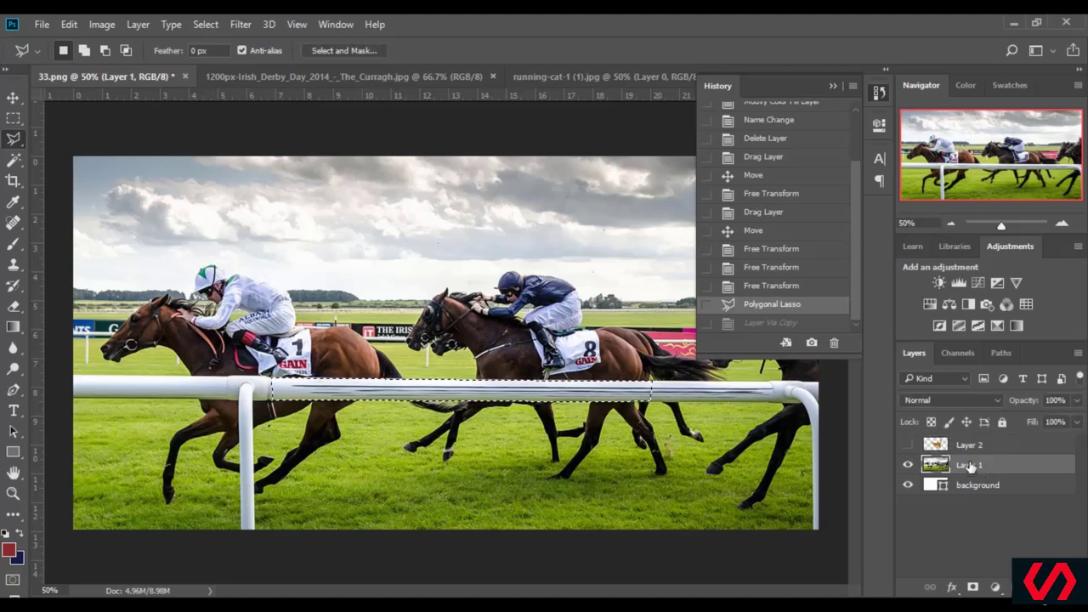
right_click(568, 384)
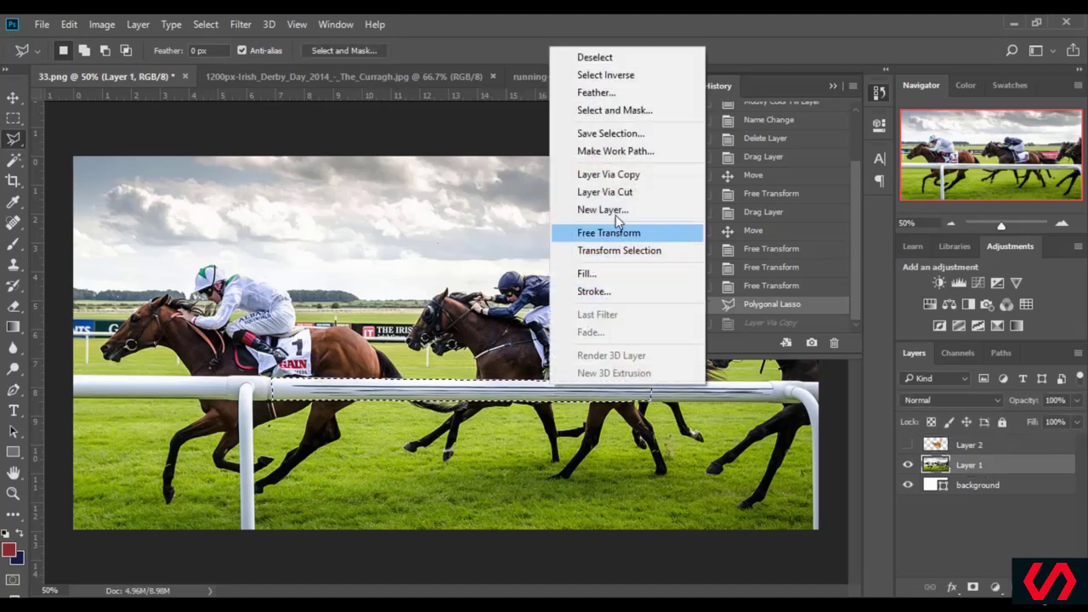
click(637, 174)
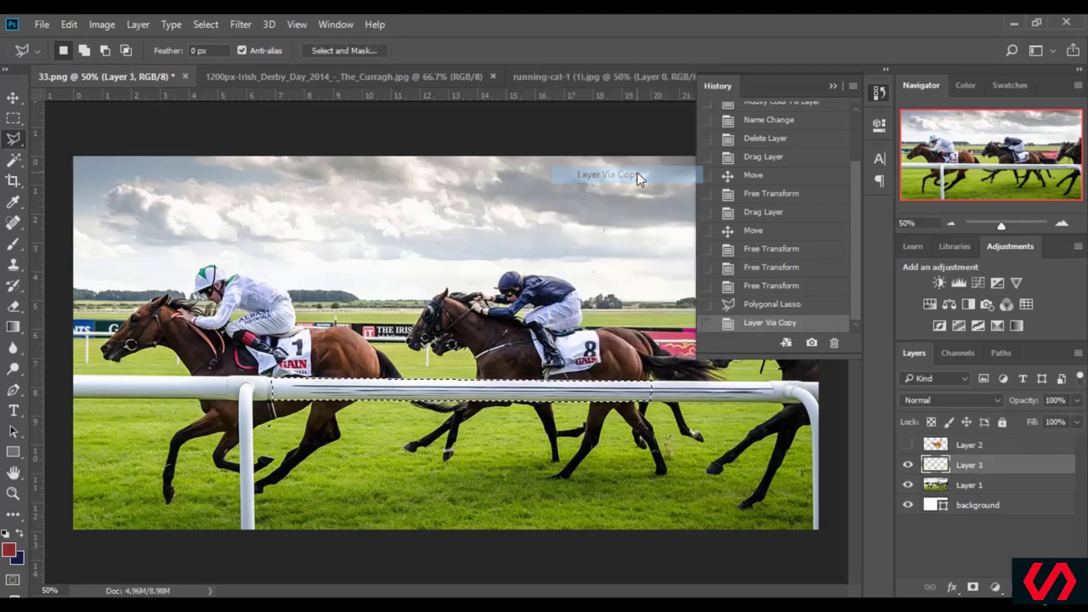
click(835, 85)
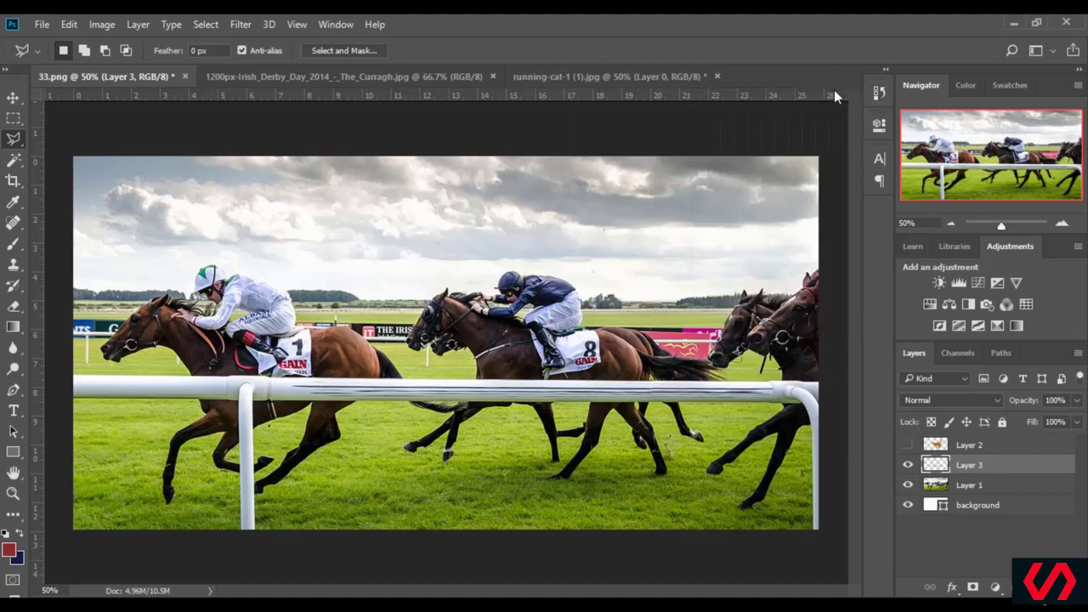
- Show the cat's Layer 2 and move the copied rail's Layer 3 above it
click(908, 445)
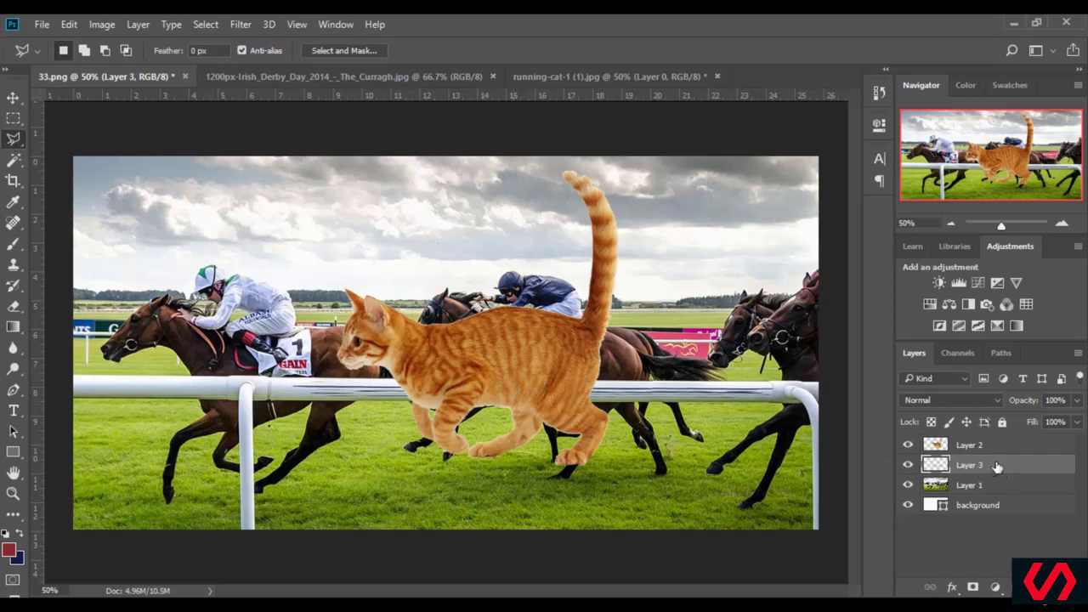
drag(997, 466, 1005, 440)
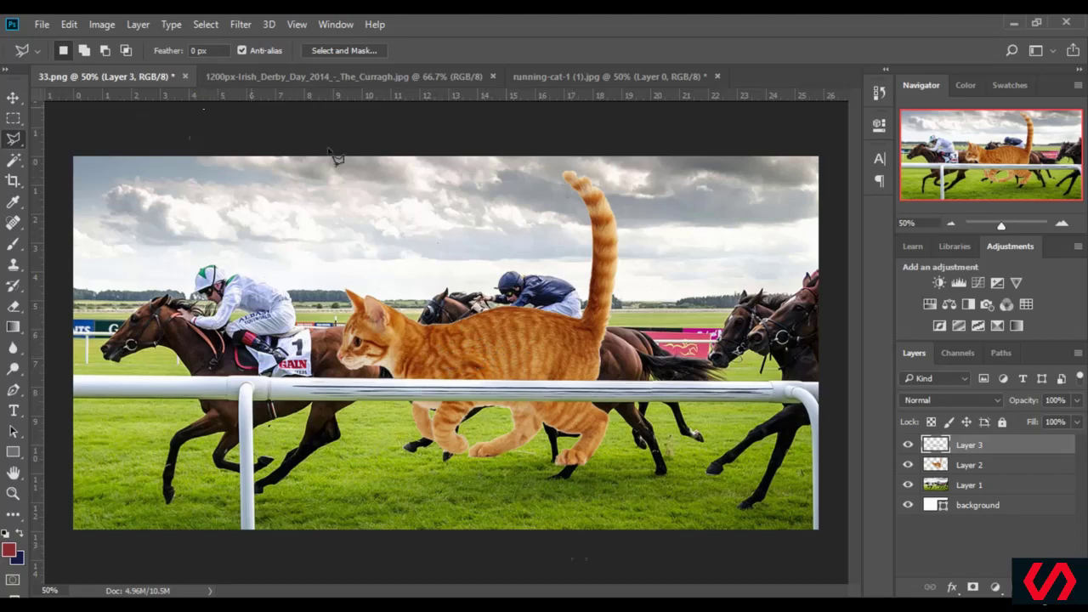
- On Layer 1, cover the middle horse's leg and hoof around the cat's hind paw with cloned grass, using a 34 px Clone Stamp
drag(1001, 229, 1004, 227)
scroll(457, 523, down, 2)
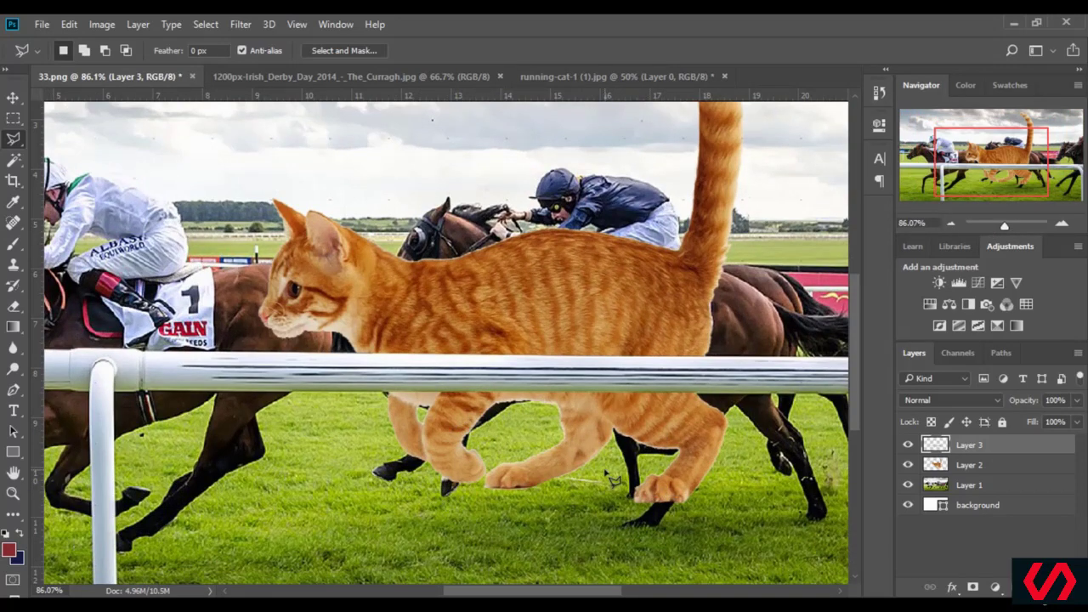
click(1005, 490)
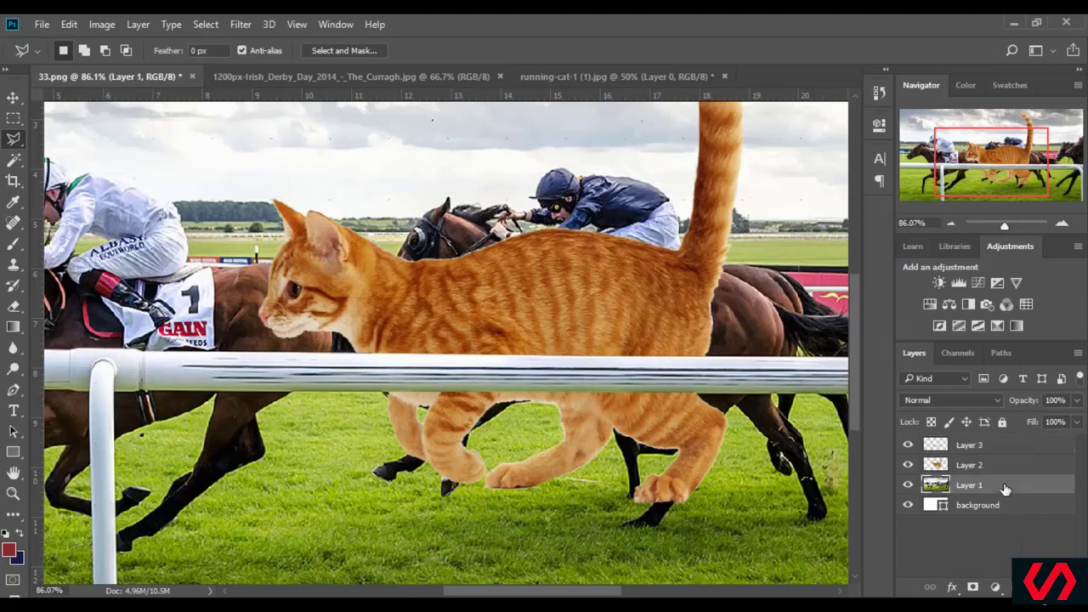
click(13, 267)
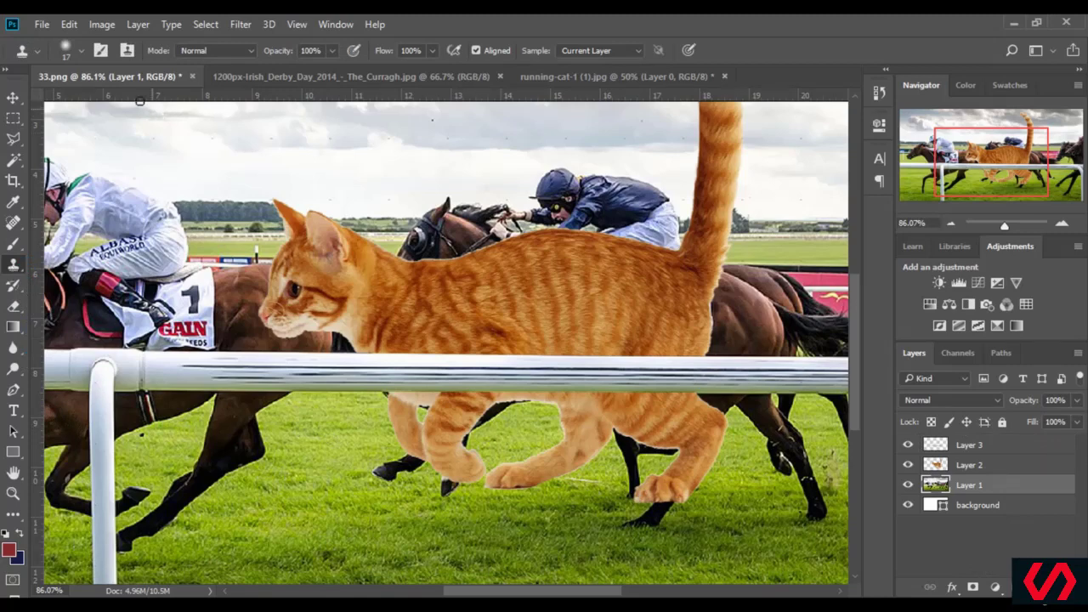
click(81, 49)
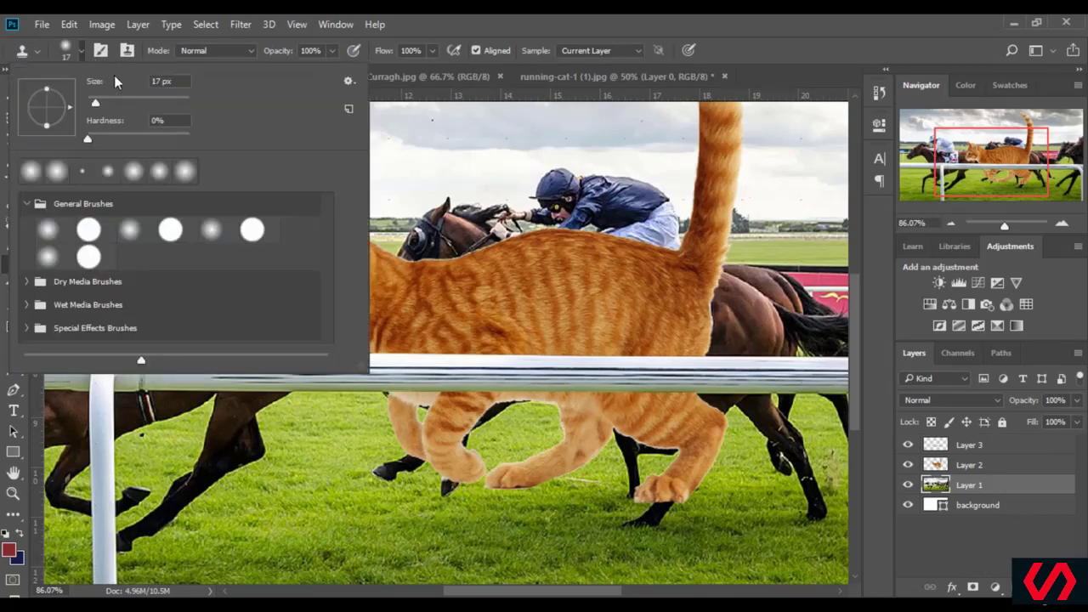
click(105, 99)
key(Return)
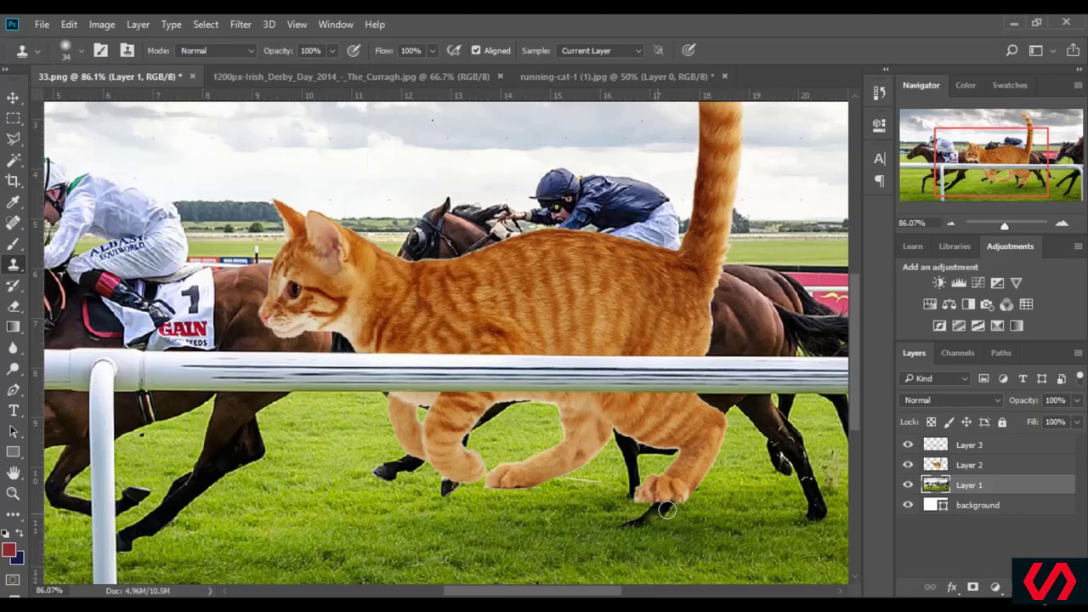
drag(667, 512, 624, 522)
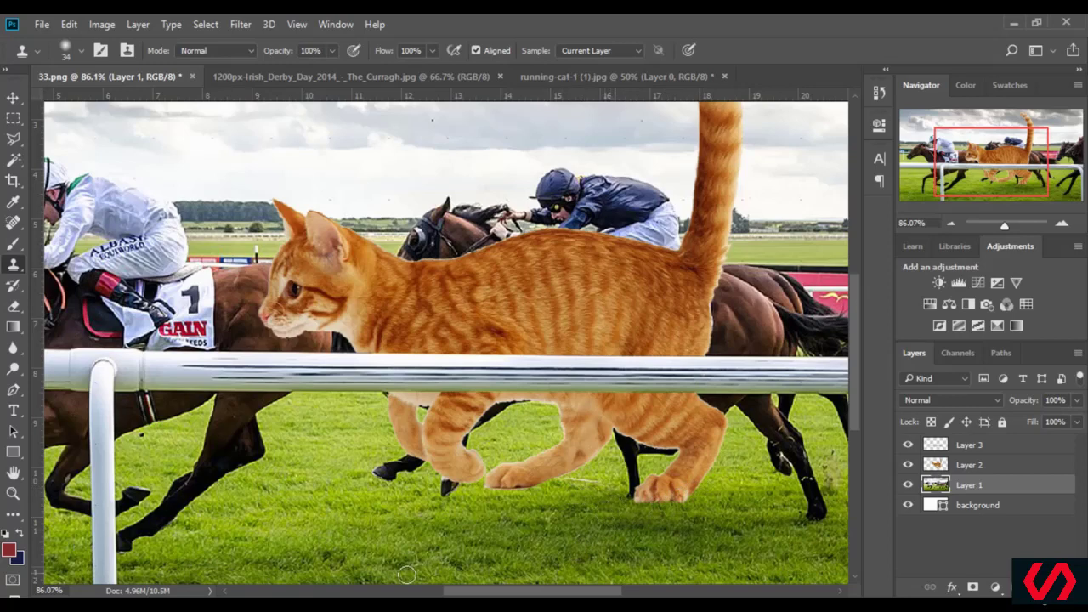
alt+click(614, 466)
mouse_move(627, 469)
mouse_down()
mouse_move(629, 495)
mouse_move(635, 463)
mouse_move(623, 459)
mouse_move(672, 452)
mouse_move(631, 440)
mouse_move(641, 460)
mouse_move(611, 466)
mouse_move(621, 438)
mouse_move(641, 449)
mouse_move(616, 430)
mouse_move(624, 451)
mouse_move(680, 451)
mouse_move(669, 451)
mouse_move(668, 480)
mouse_move(665, 453)
mouse_move(662, 471)
mouse_up()
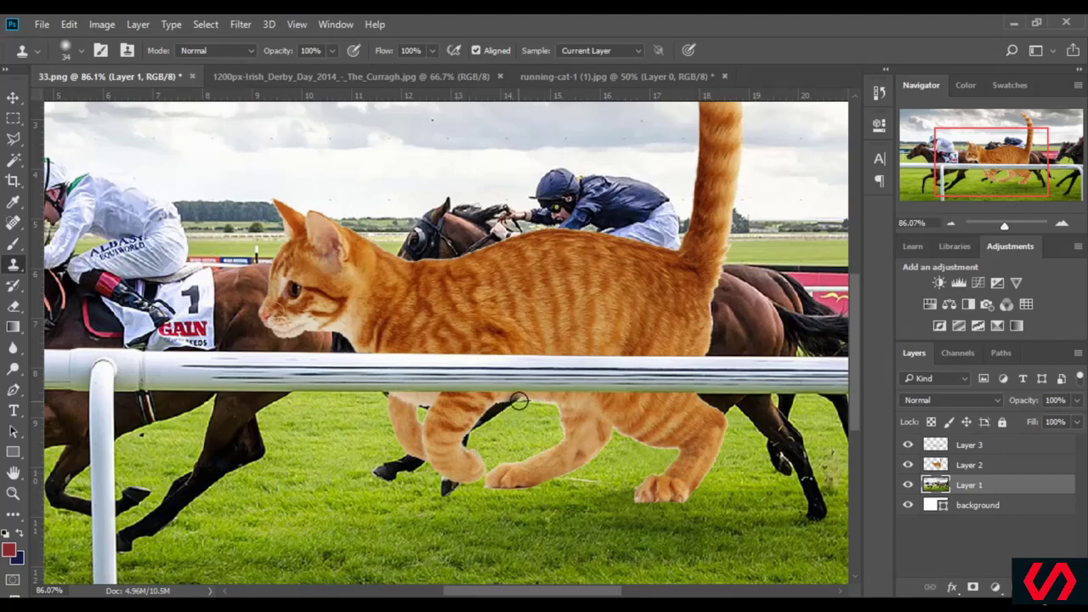
- Clone grass over the middle horse's remaining legs and hooves around the cat's front legs and under its belly
scroll(377, 498, up, 1)
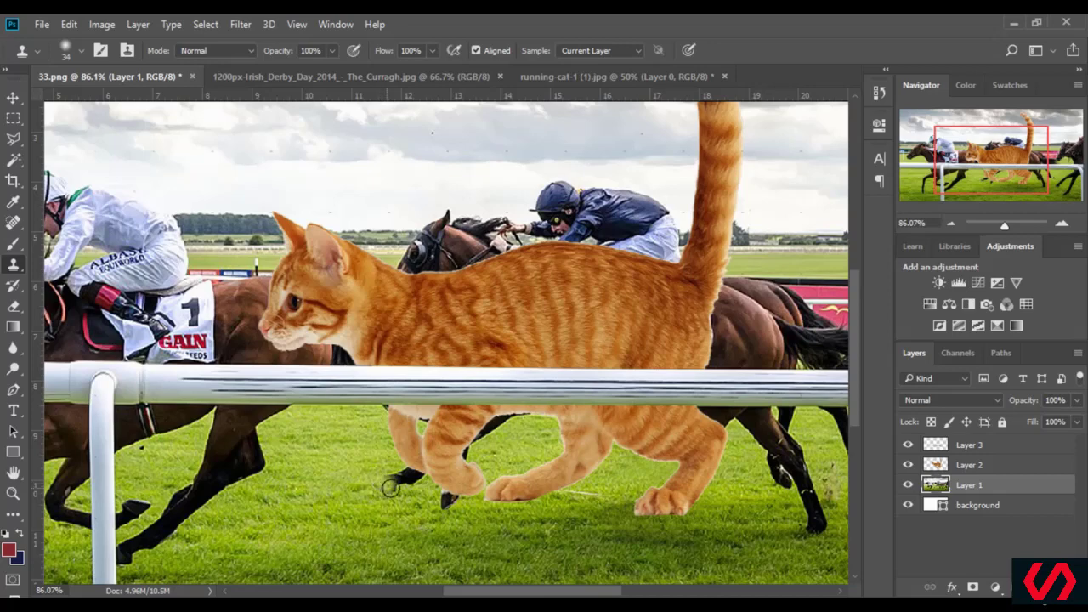
drag(399, 479, 414, 468)
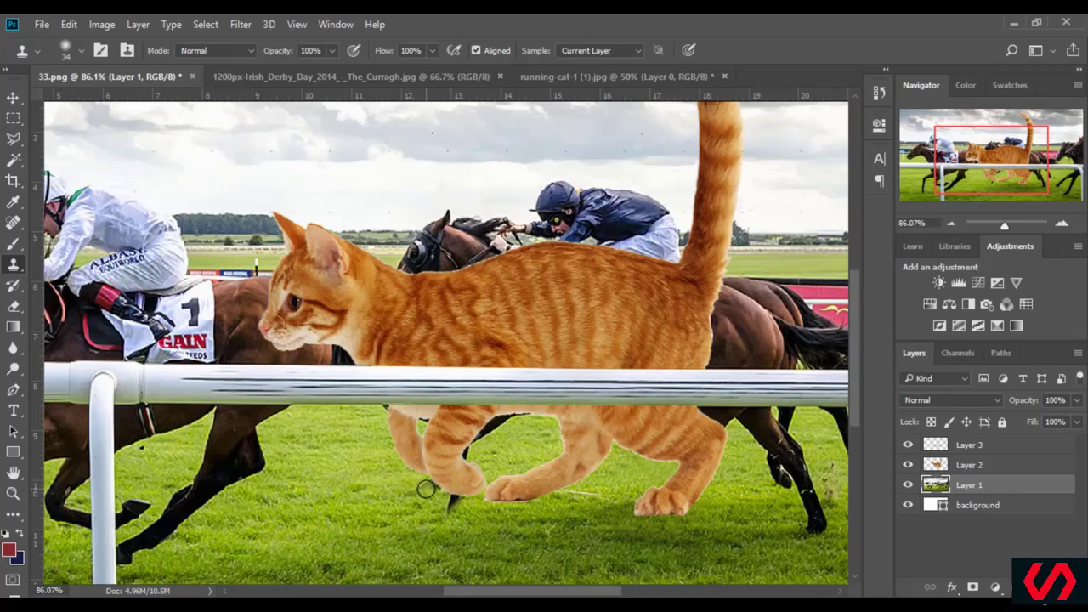
drag(445, 503, 454, 504)
mouse_move(463, 464)
mouse_down()
mouse_move(499, 454)
mouse_move(462, 457)
mouse_move(528, 414)
mouse_move(492, 417)
mouse_move(439, 486)
mouse_move(492, 470)
mouse_move(515, 430)
mouse_up()
alt+click(513, 433)
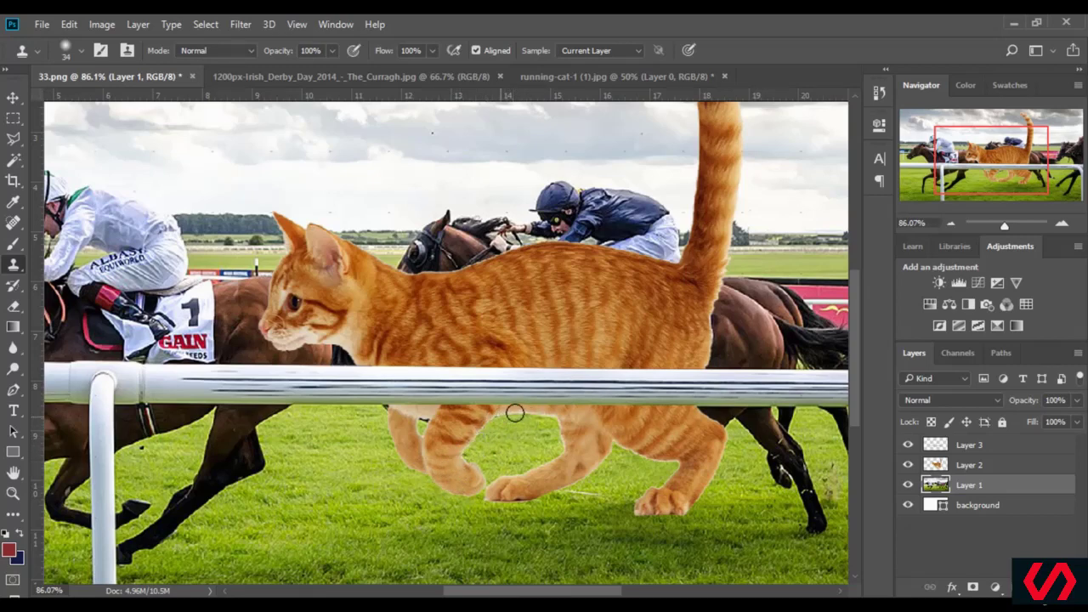
click(463, 447)
mouse_move(464, 446)
mouse_down()
mouse_move(512, 440)
mouse_move(467, 456)
mouse_move(430, 413)
mouse_move(382, 430)
mouse_move(372, 419)
mouse_move(385, 407)
mouse_move(424, 420)
mouse_up()
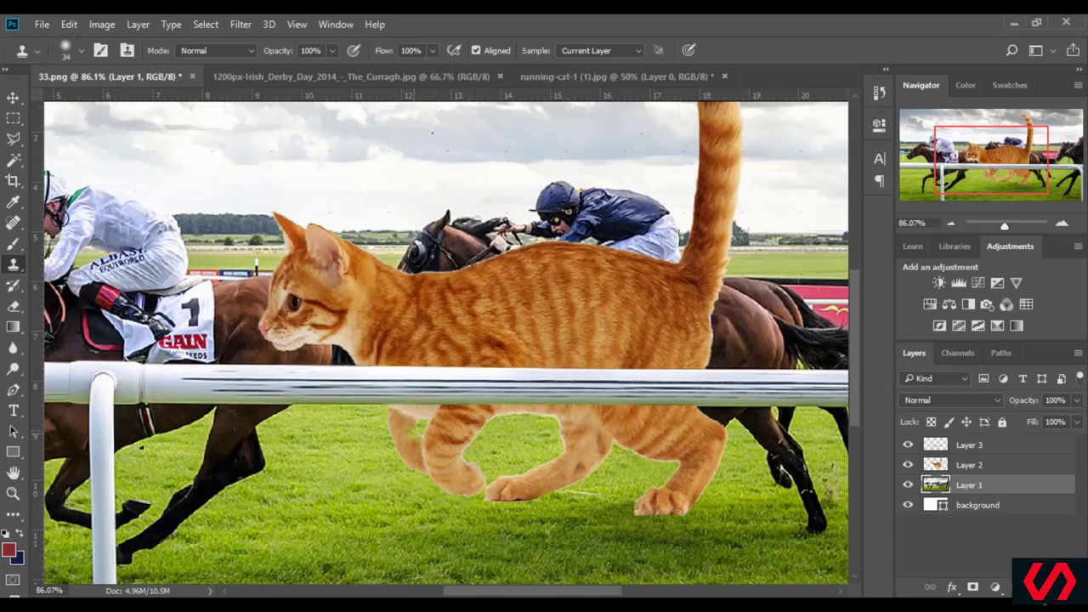
- Outline the thin white streak on the grass between the cat's paws with the Polygonal Lasso
click(13, 138)
click(1012, 226)
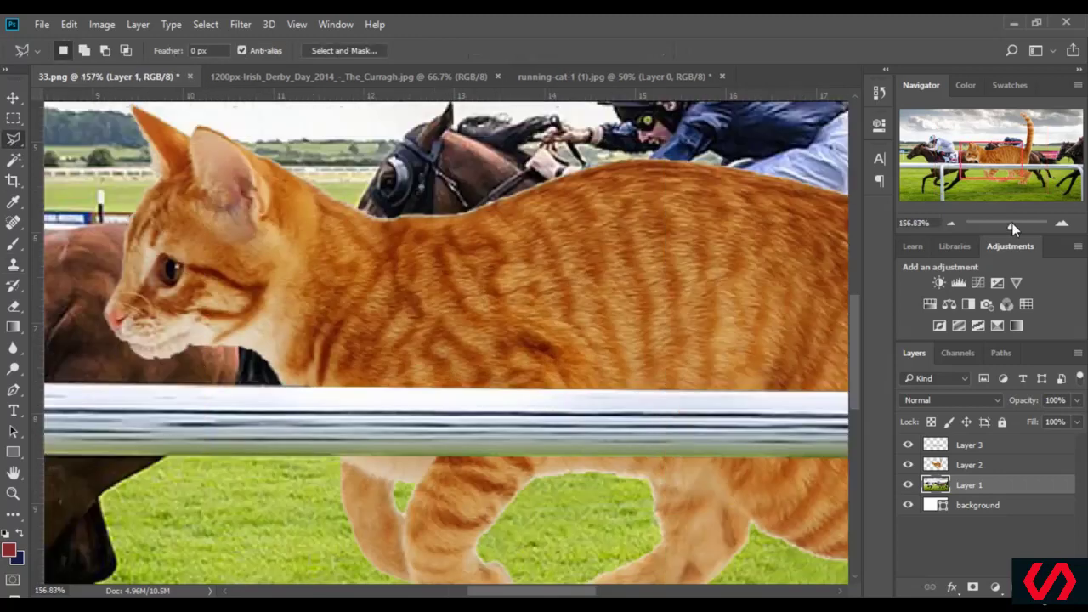
scroll(676, 513, down, 5)
click(653, 446)
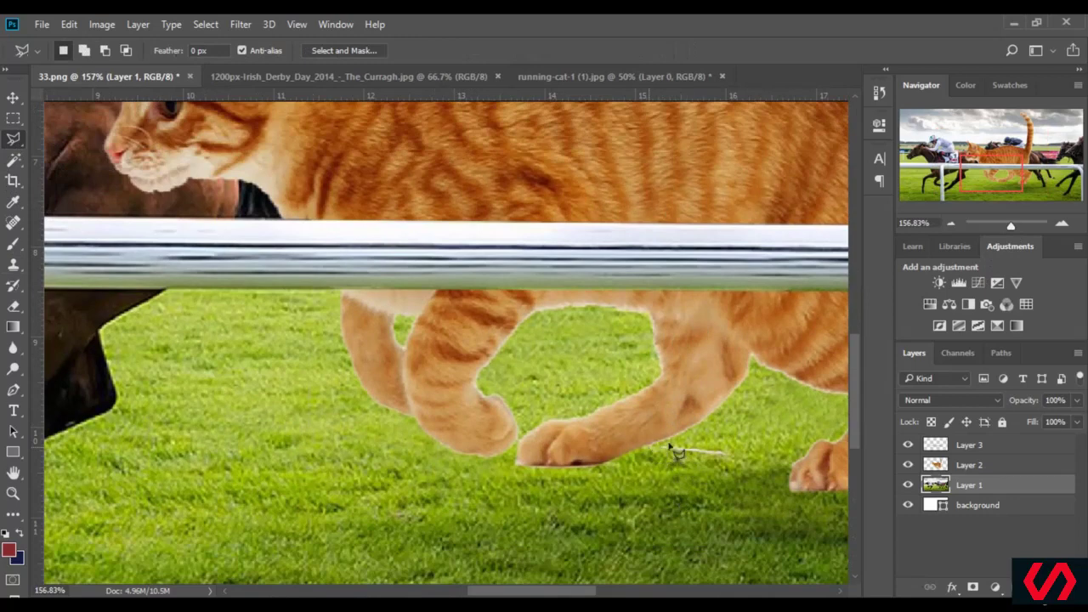
click(685, 432)
click(733, 430)
click(759, 451)
click(723, 471)
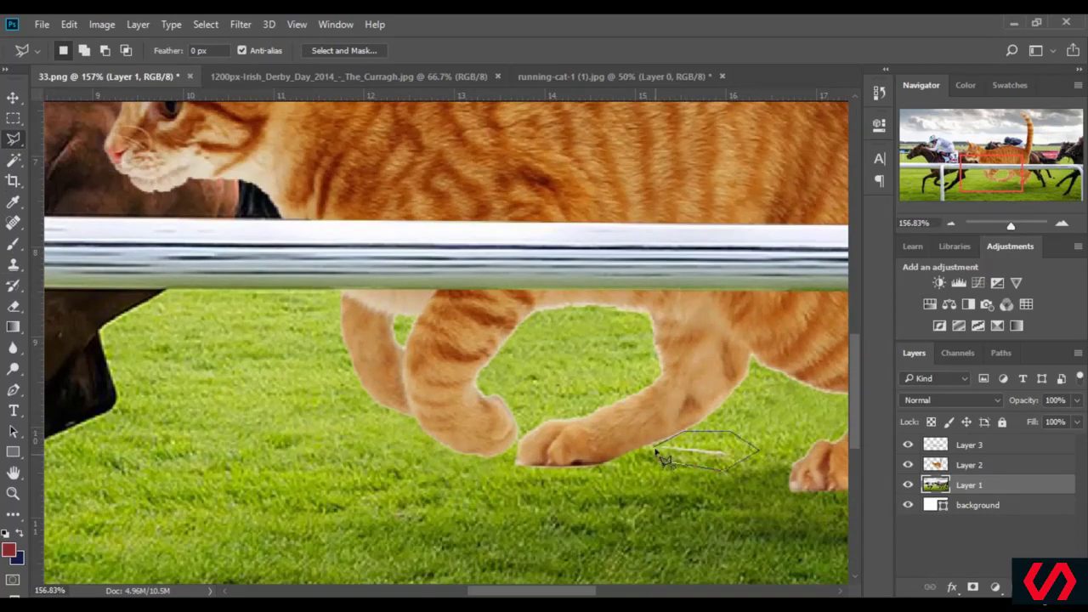
click(658, 451)
- Try to delete the outlined area from Layer 1, and return to the Polygonal Lasso state in the history
key(Delete)
key(ctrl+d)
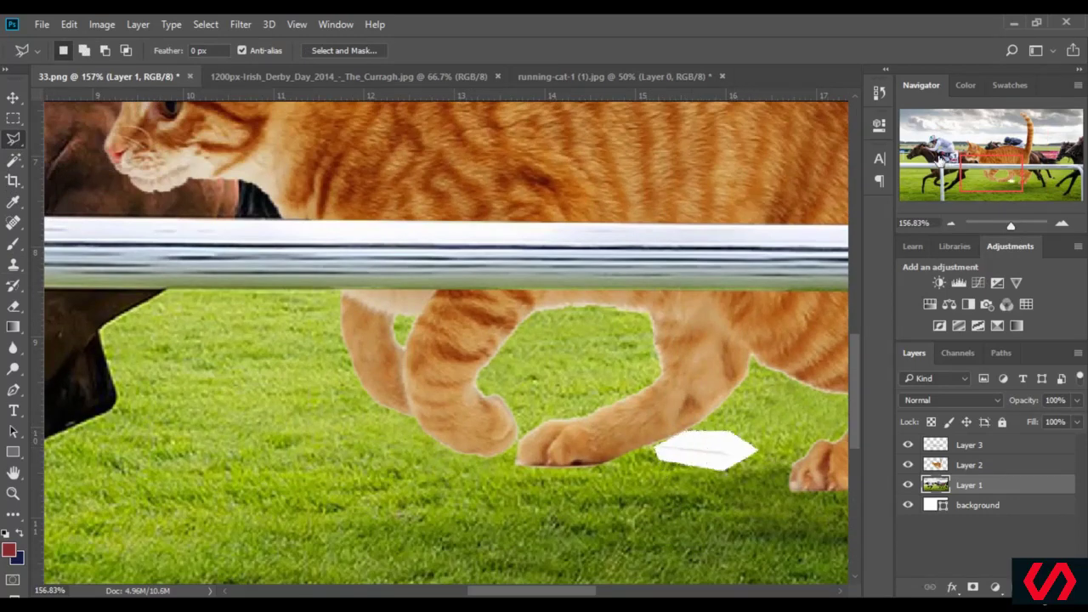
click(880, 94)
click(754, 306)
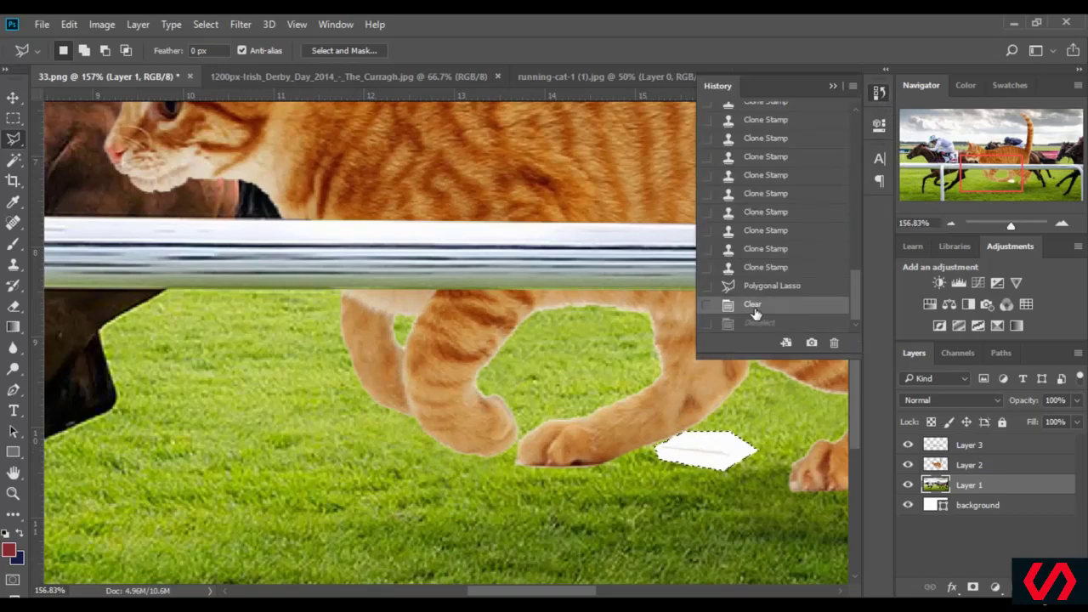
click(789, 287)
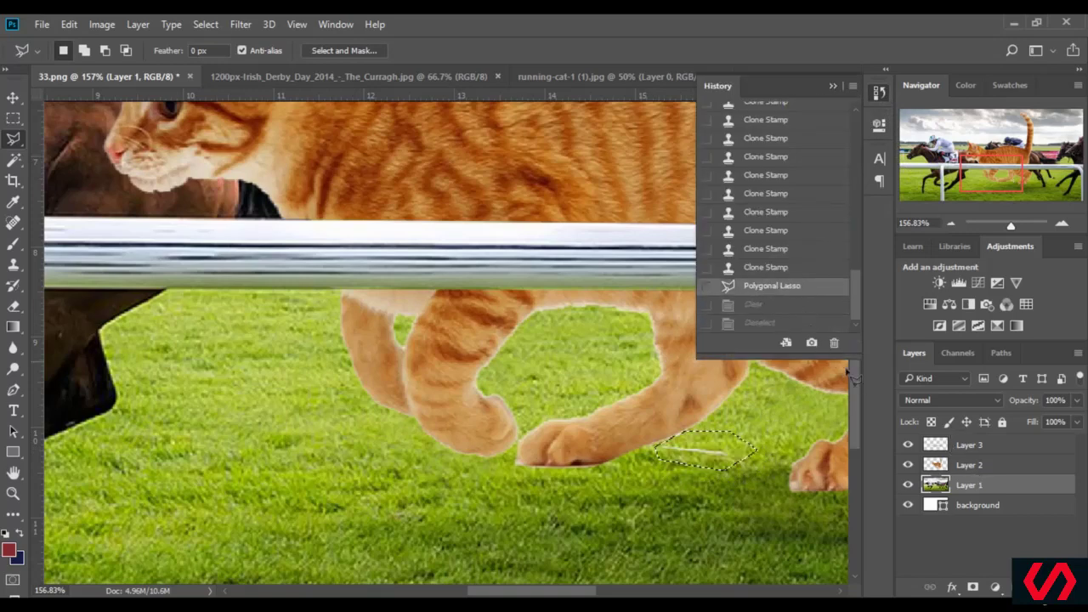
- Delete the outlined white streak from the cat's Layer 2 and remove the selection
key(ctrl+shift+i)
key(ctrl+shift+z)
key(ctrl+shift+z)
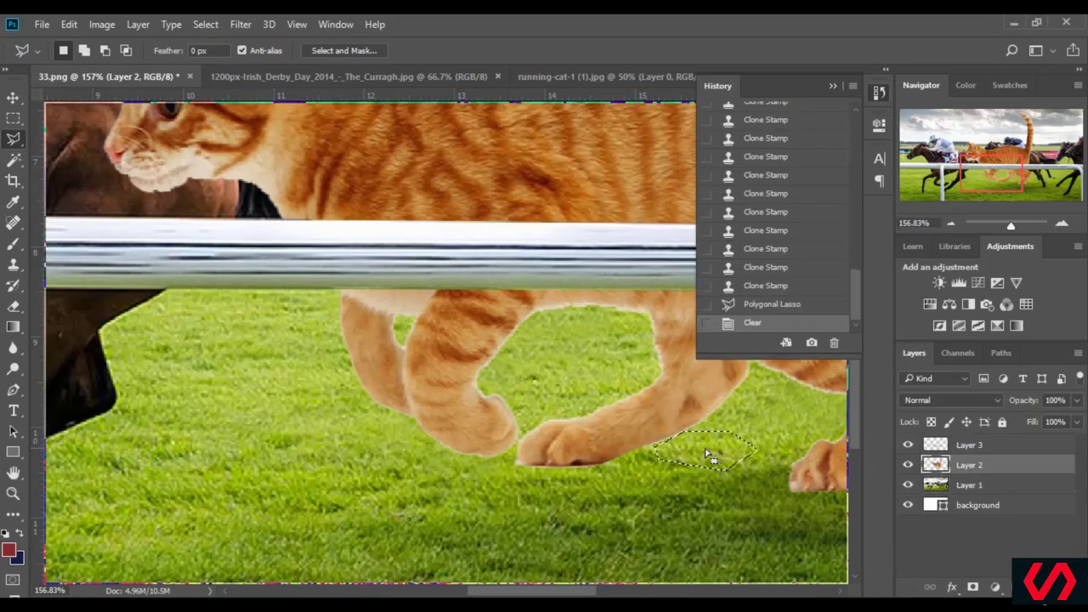
click(833, 86)
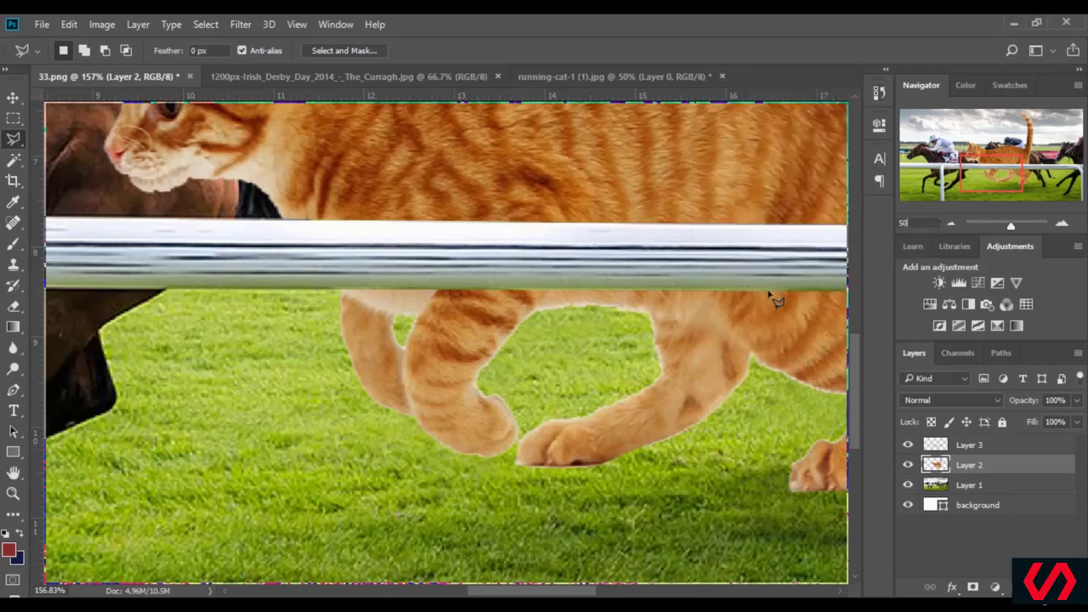
- Lower the saturation of the cat on Layer 2 with a Hue/Saturation adjustment
key(ctrl+minus)
key(ctrl+minus)
key(ctrl+minus)
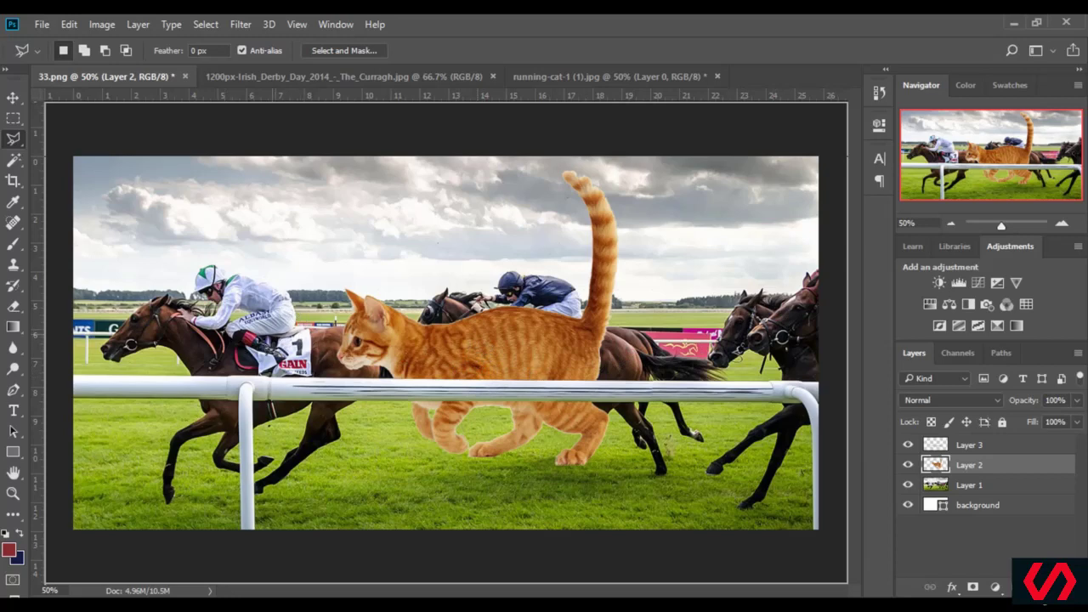
click(102, 25)
mouse_move(216, 66)
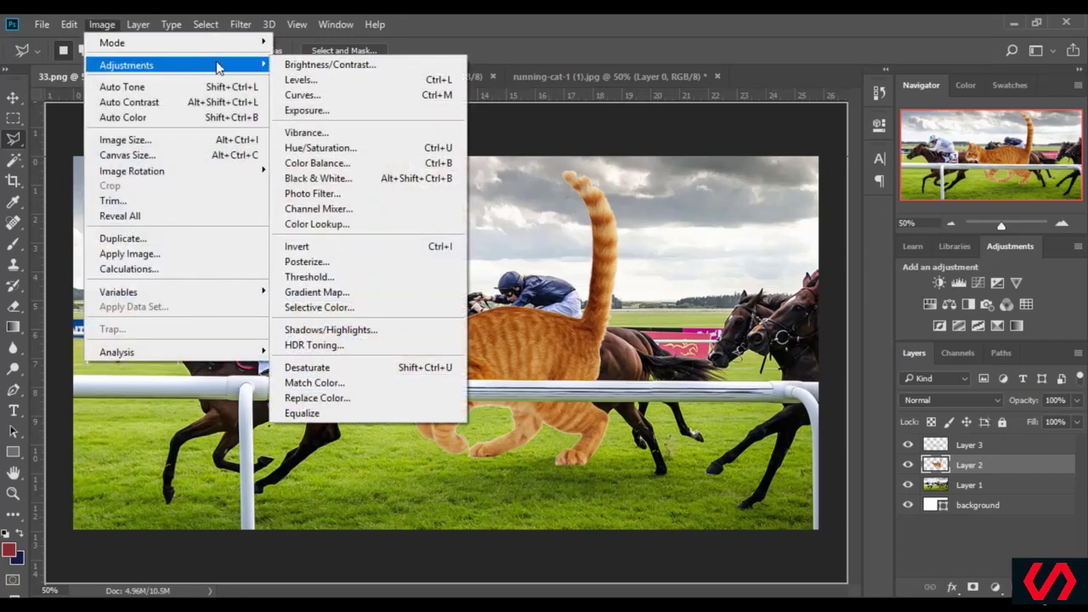
click(346, 150)
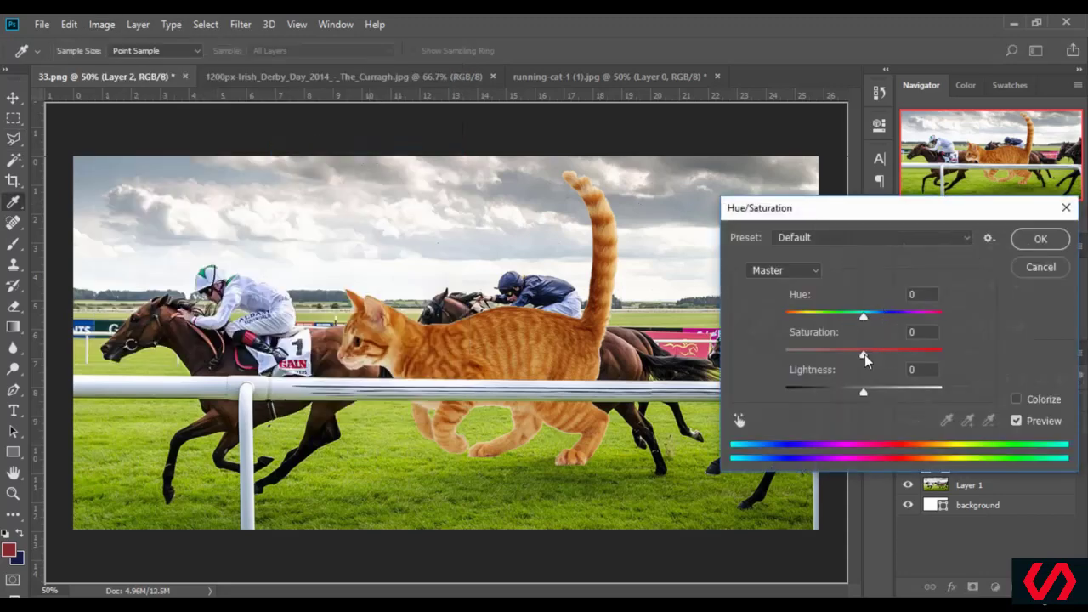
drag(864, 355, 843, 352)
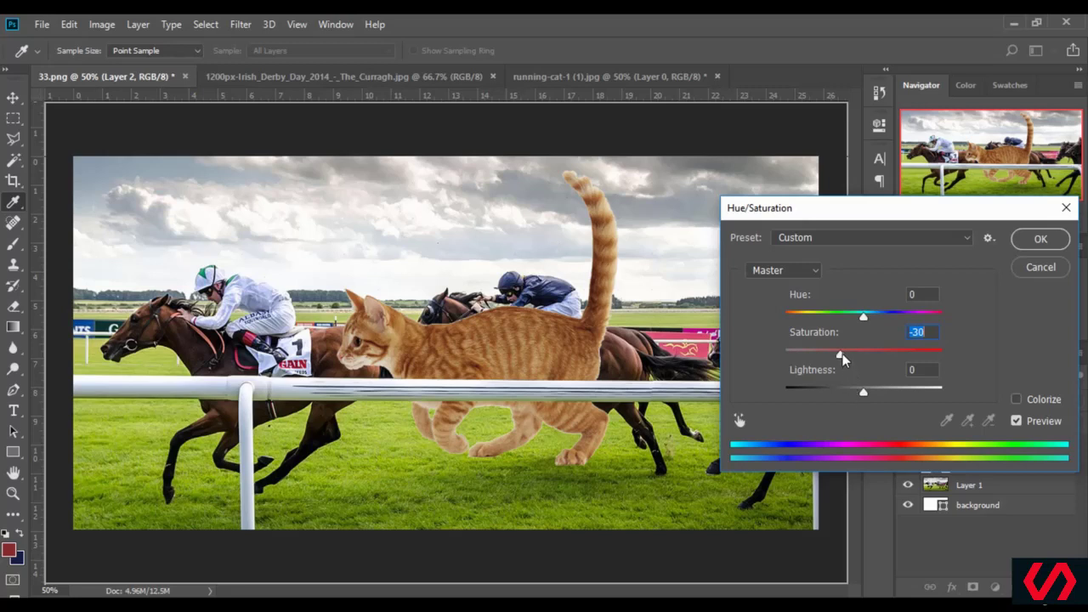
drag(842, 354, 834, 356)
click(1040, 239)
- Darken the cat on Layer 2 with a Levels adjustment, setting the shadow input level to 11
click(102, 24)
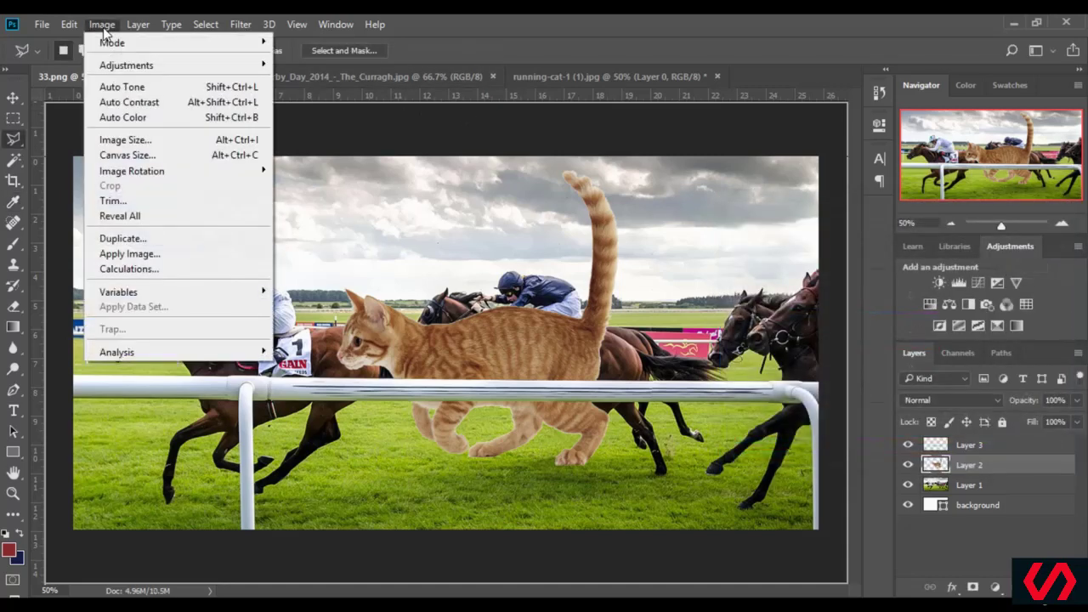
mouse_move(170, 65)
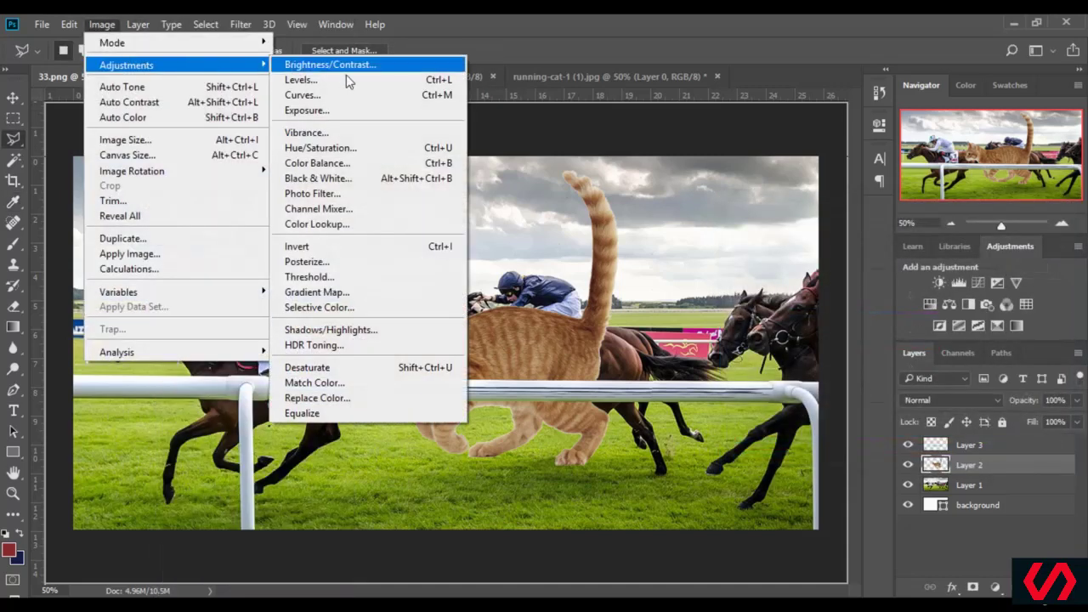
click(380, 79)
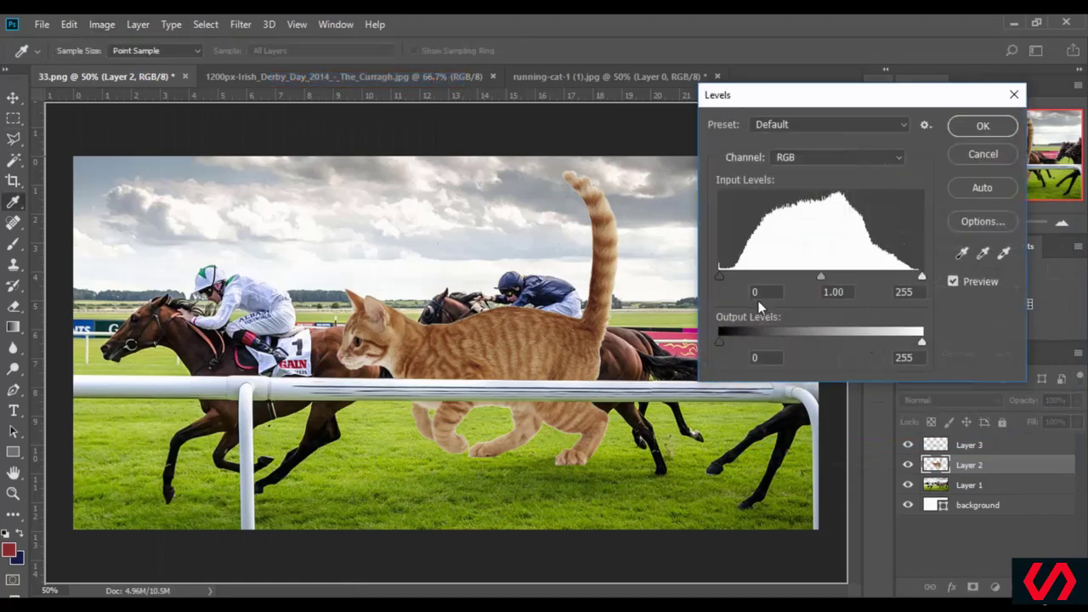
drag(723, 271, 728, 270)
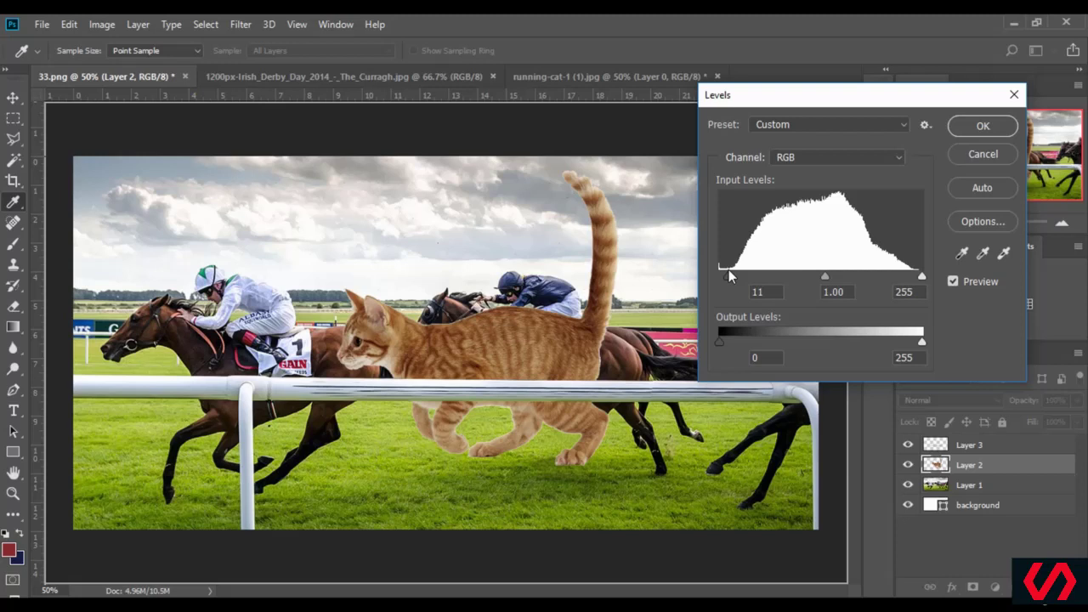
key(Tab)
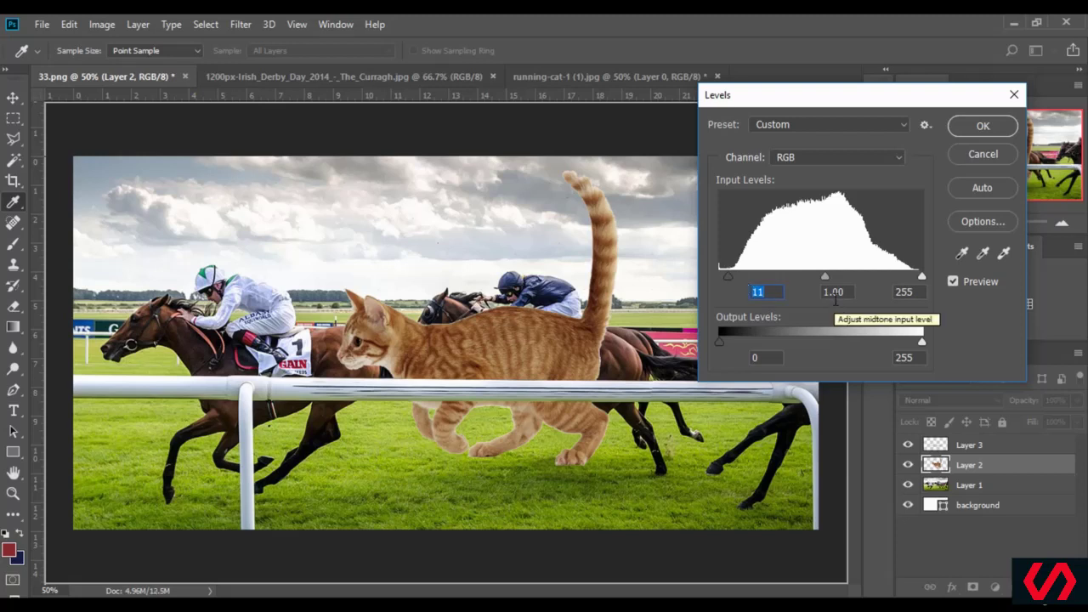
click(978, 127)
- Outline the cat's tail with the Polygonal Lasso and cut it from Layer 2 onto a new layer
key(l)
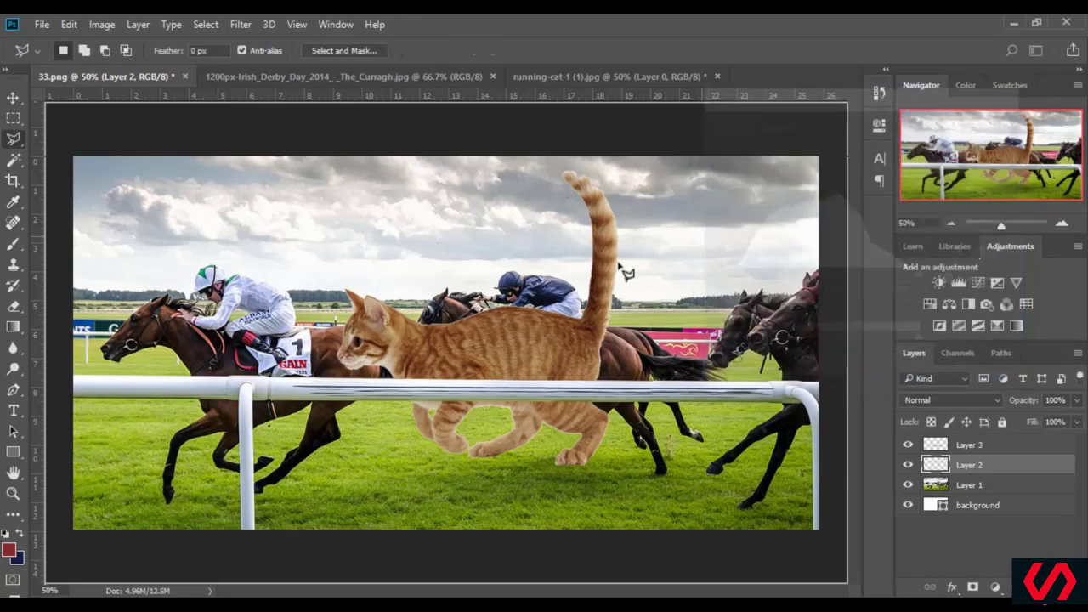
click(1019, 224)
drag(1017, 228, 1005, 234)
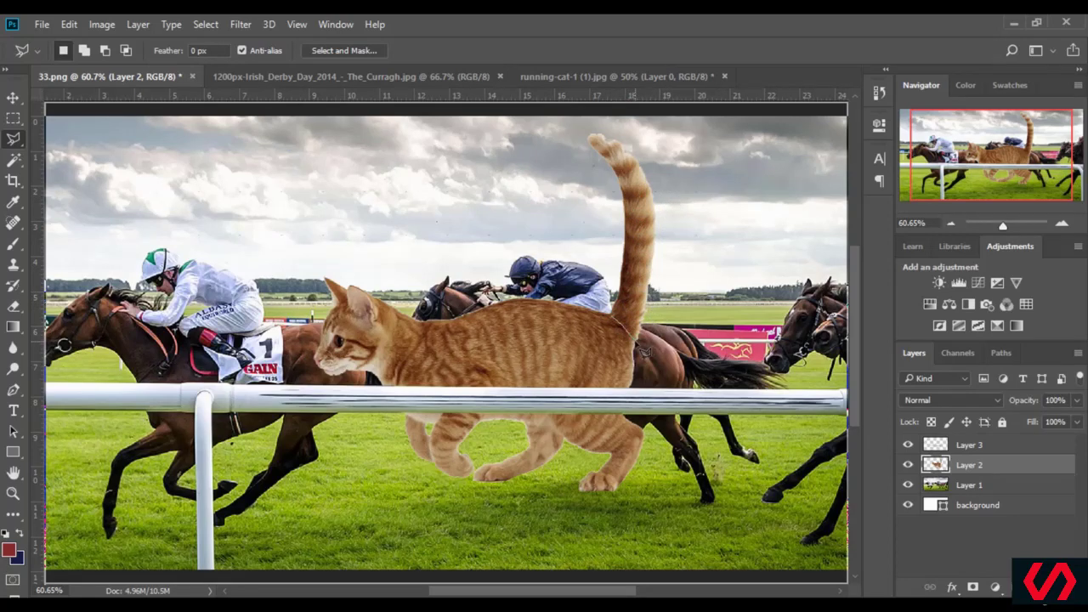
click(646, 348)
click(695, 157)
click(605, 119)
click(570, 123)
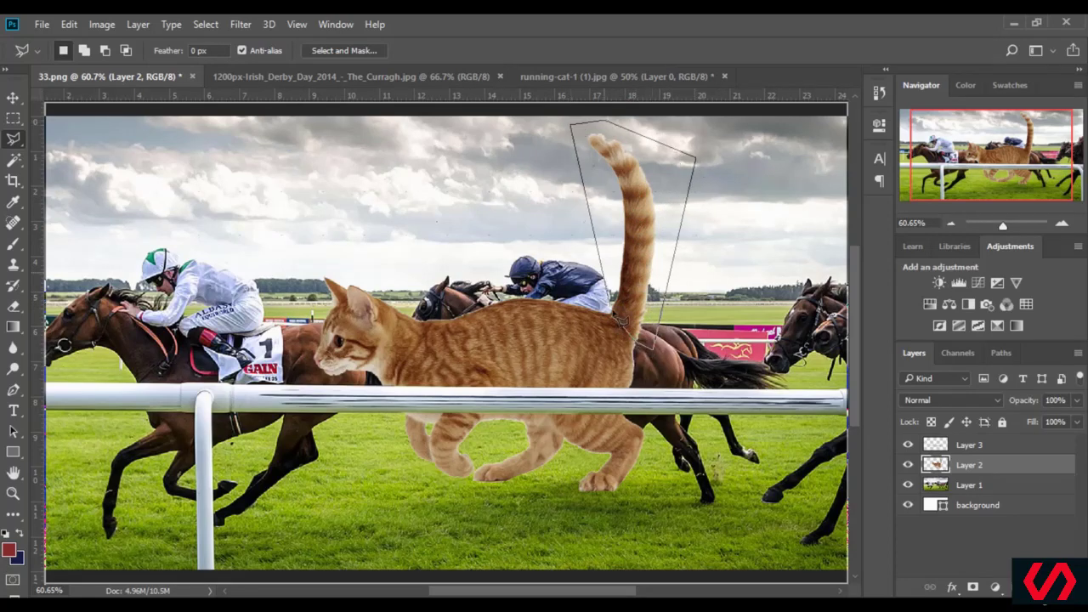
double_click(622, 325)
right_click(626, 263)
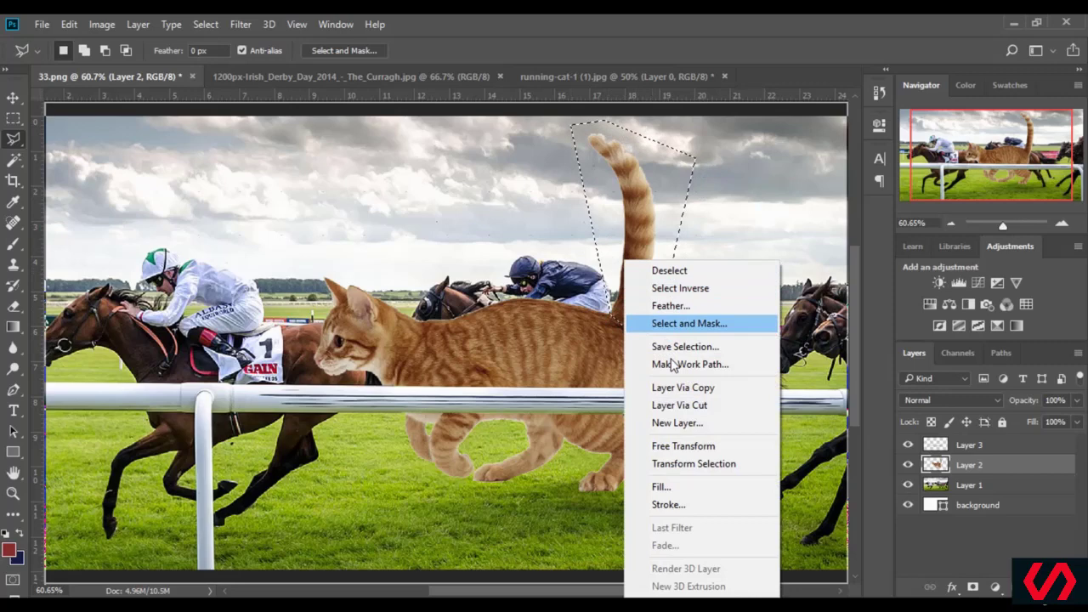
click(690, 410)
- Scale the cut tail to about 88% width and 68% height, rotate it about 11°, and align its base with the body
key(v)
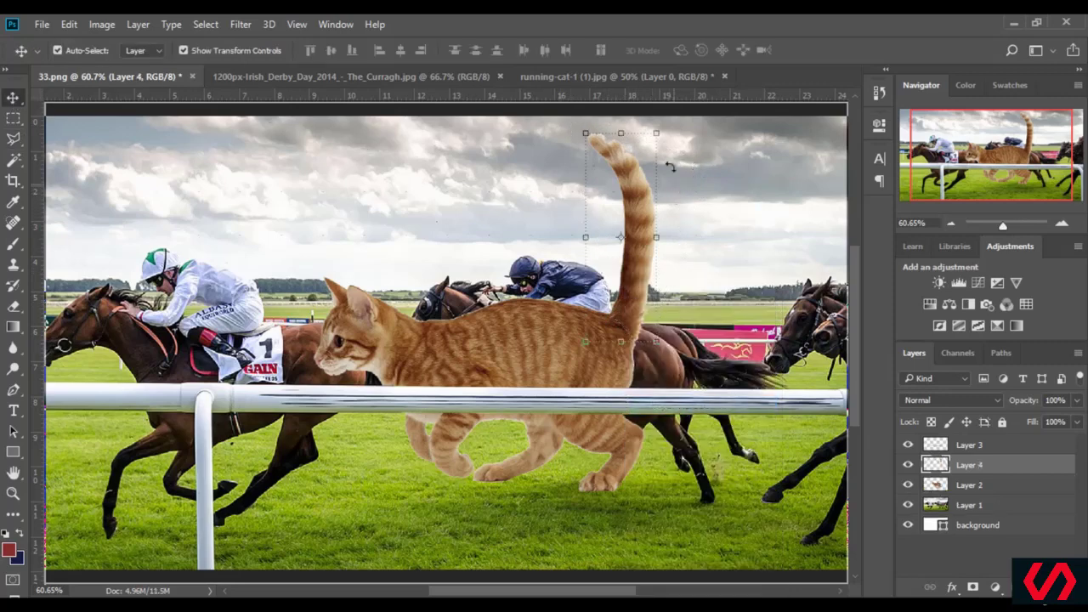
drag(656, 133, 627, 232)
drag(660, 274, 639, 289)
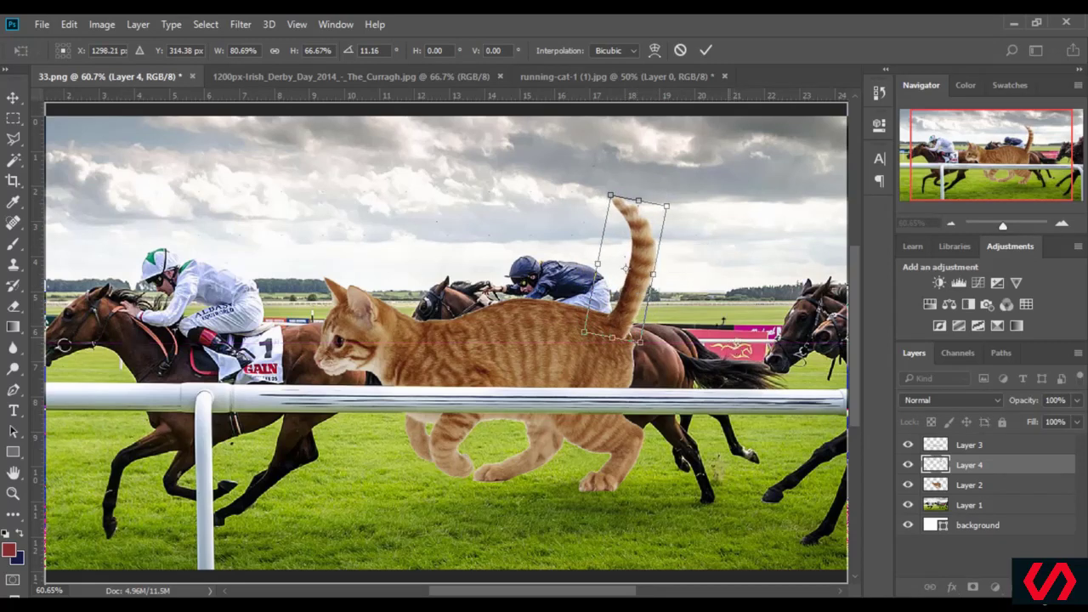
drag(667, 205, 672, 203)
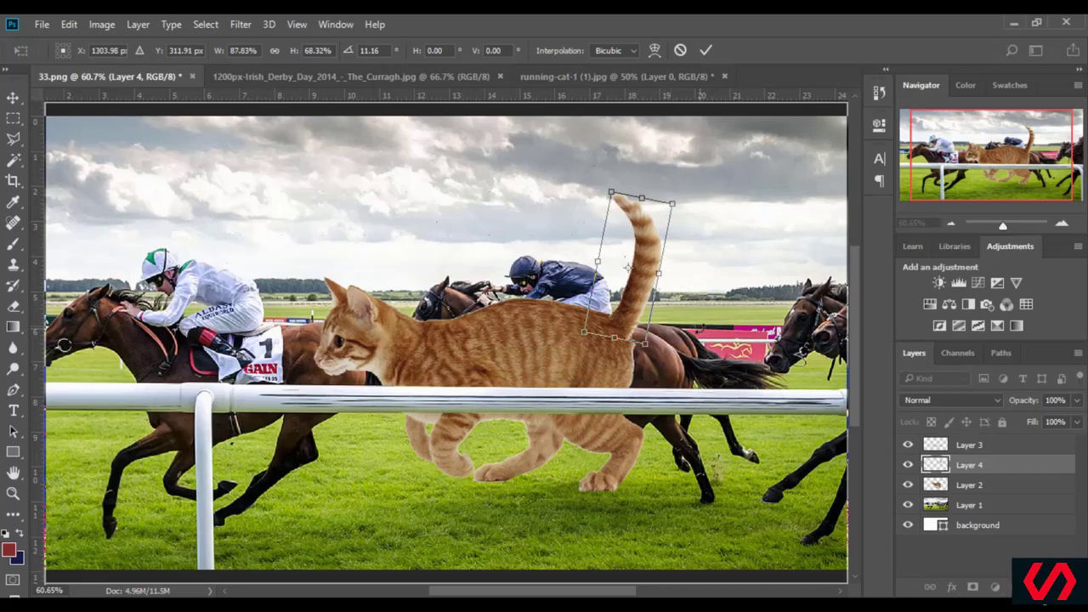
key(Return)
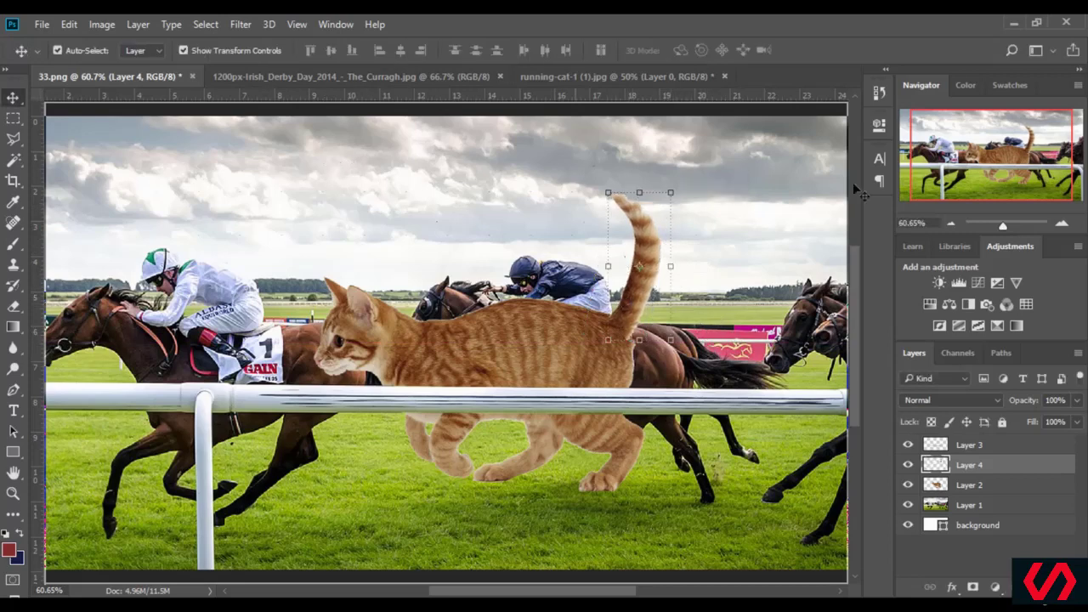
- Erase the rough lower edge of the tail on Layer 4 with a soft 47 px Eraser to blend it into the body
click(1010, 225)
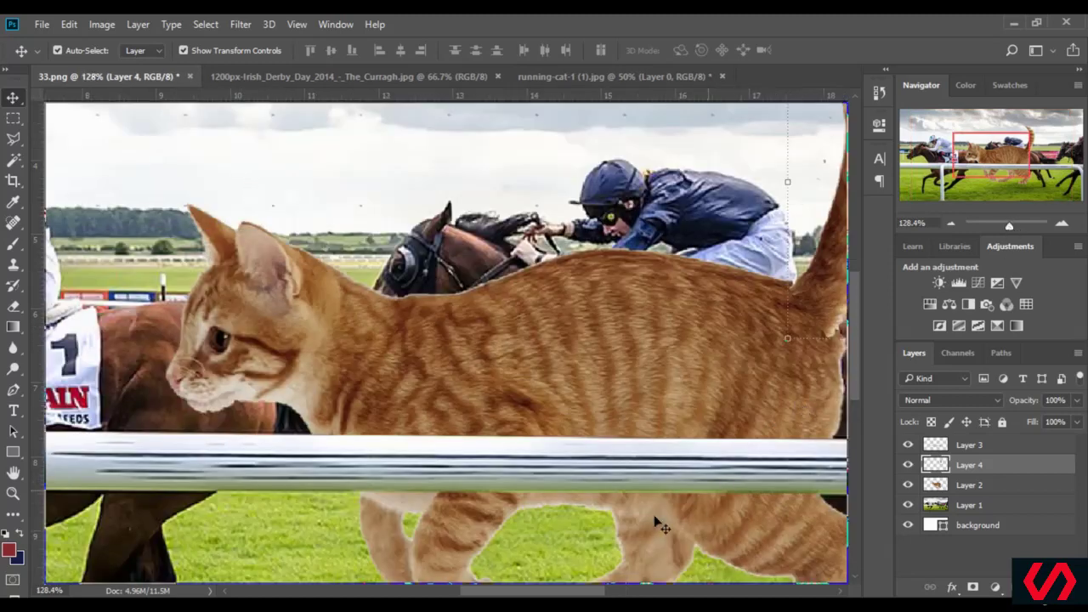
drag(559, 590, 593, 593)
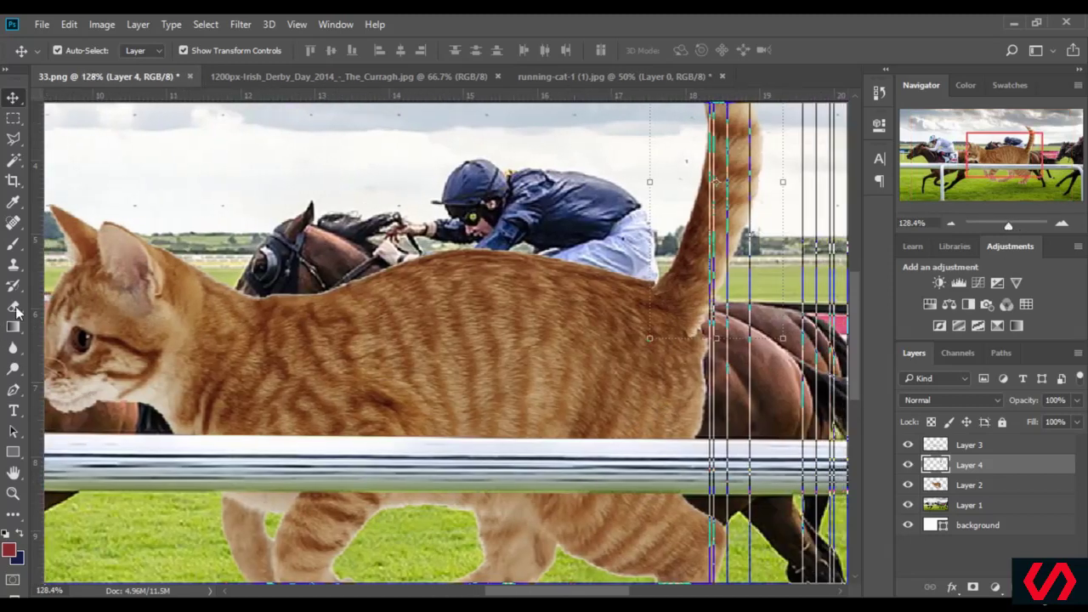
click(14, 308)
click(76, 49)
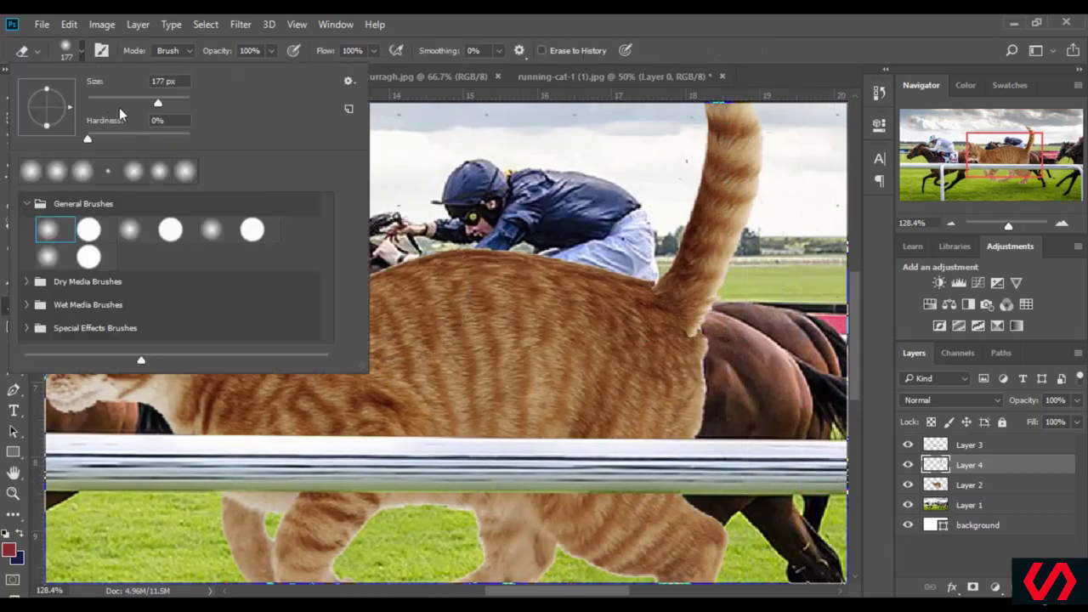
click(673, 345)
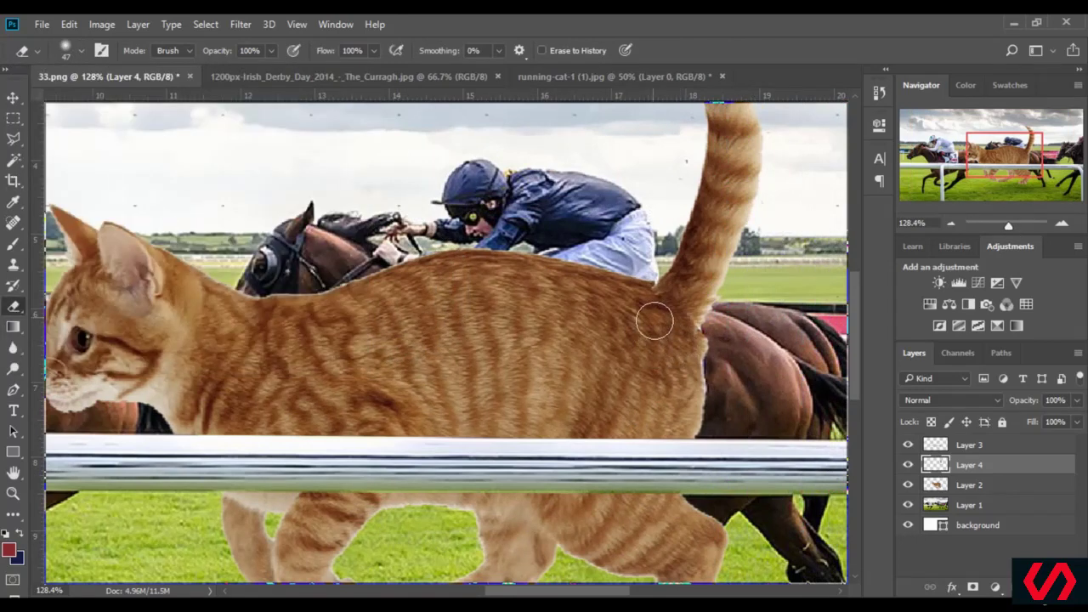
- Nudge the tail on Layer 4 slightly left to fit the cat's body, and turn off the transform controls
click(13, 96)
key(Left)
key(Left)
key(Left)
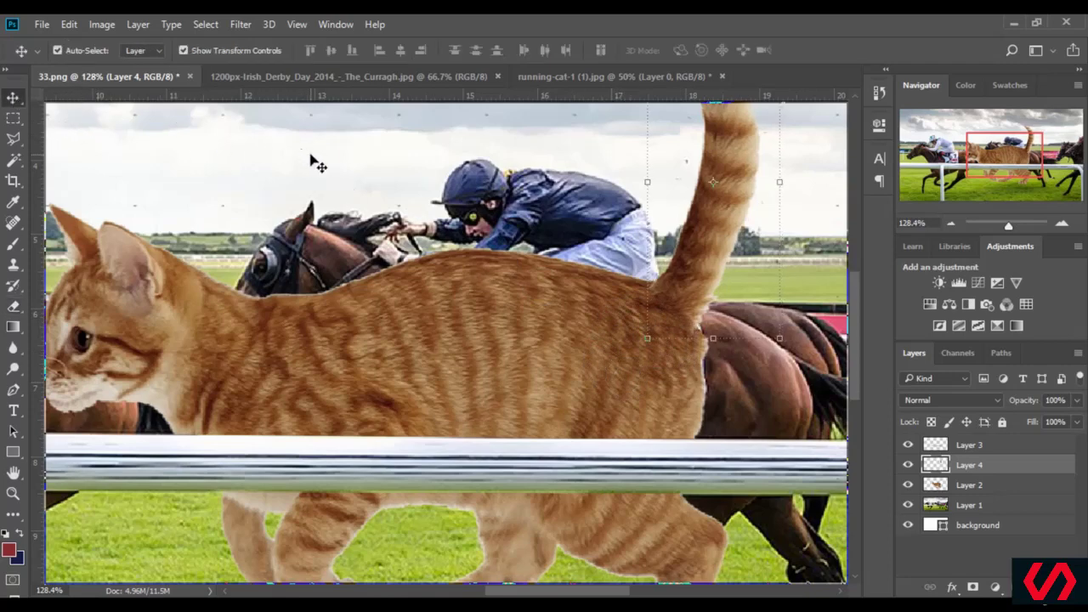
key(Right)
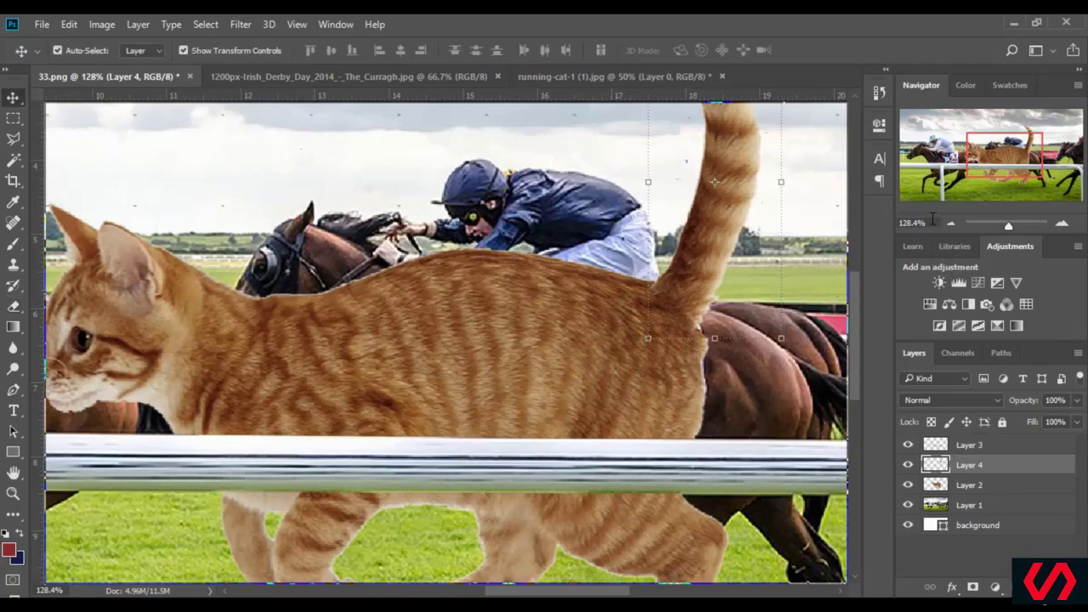
click(916, 223)
text(50)
key(Return)
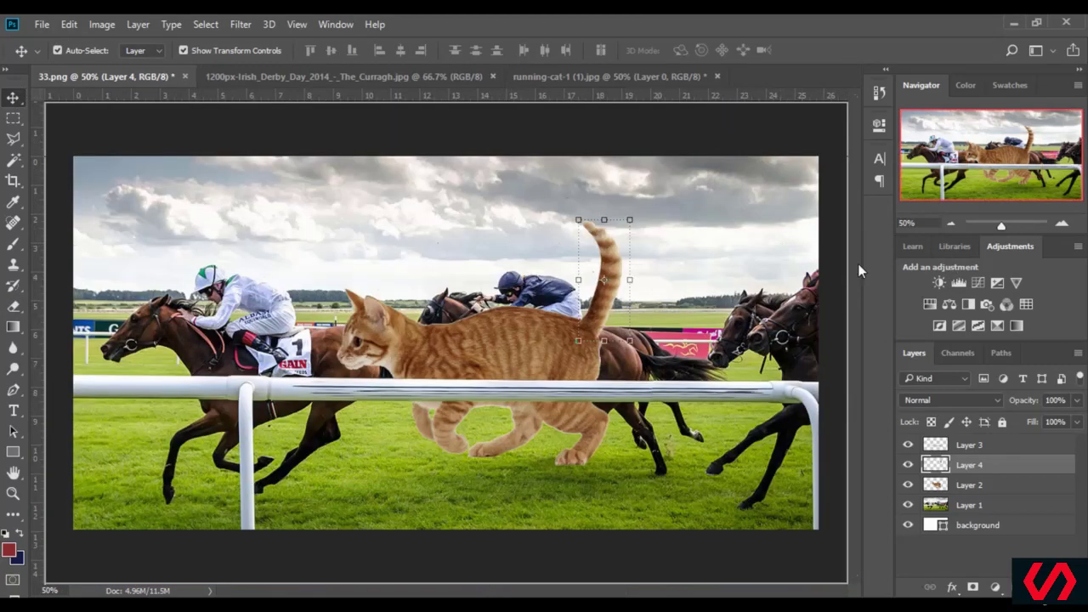
click(214, 51)
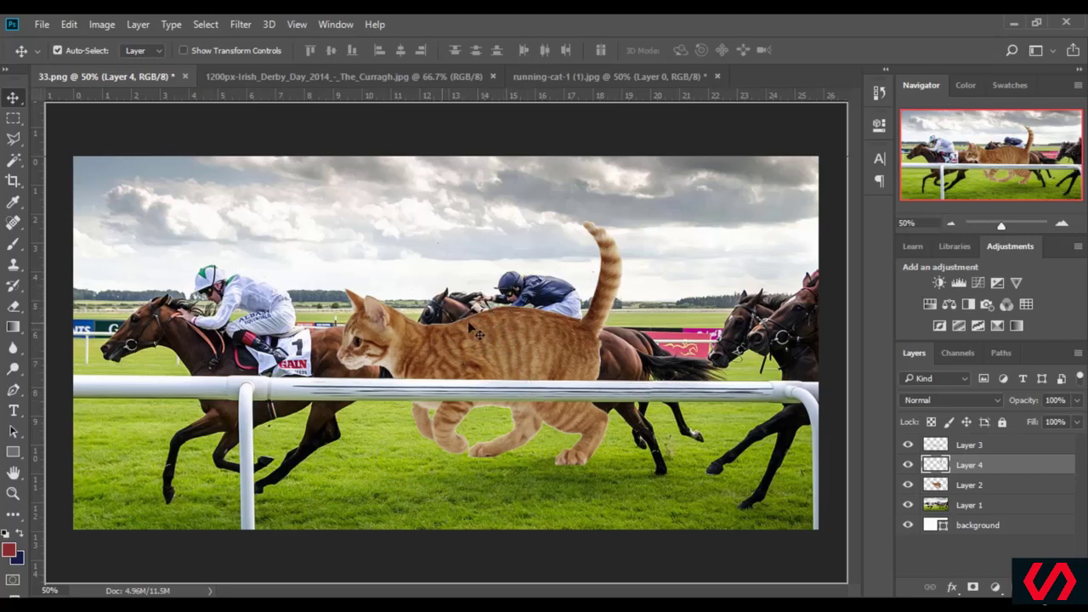
- Switch to File Explorer and open the Horse-racing-tips-651934 image in Adobe Photoshop CC 2018
key(alt+Tab)
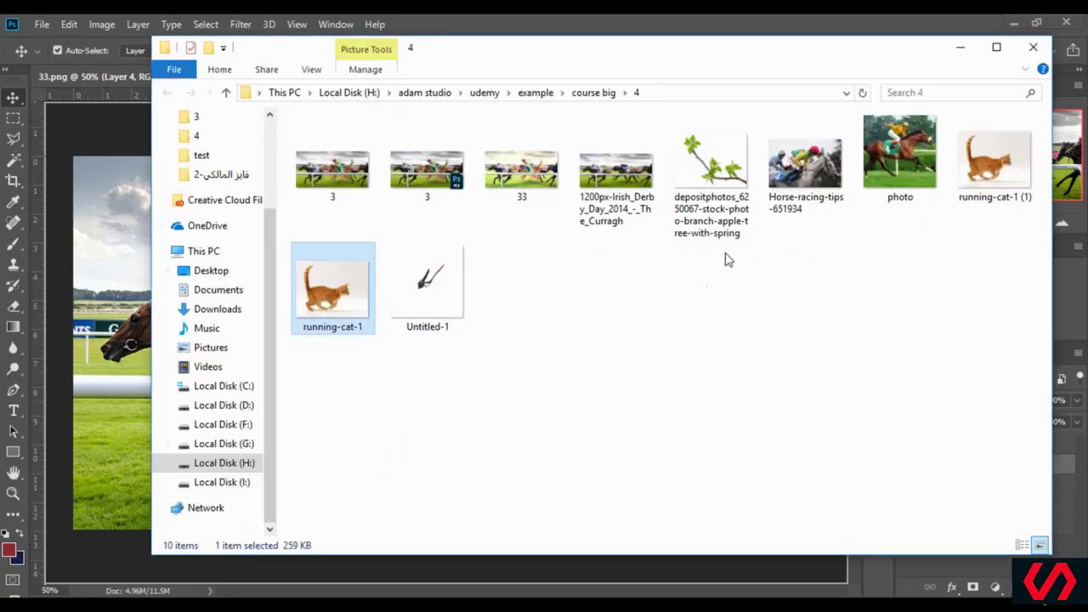
click(798, 169)
double_click(799, 170)
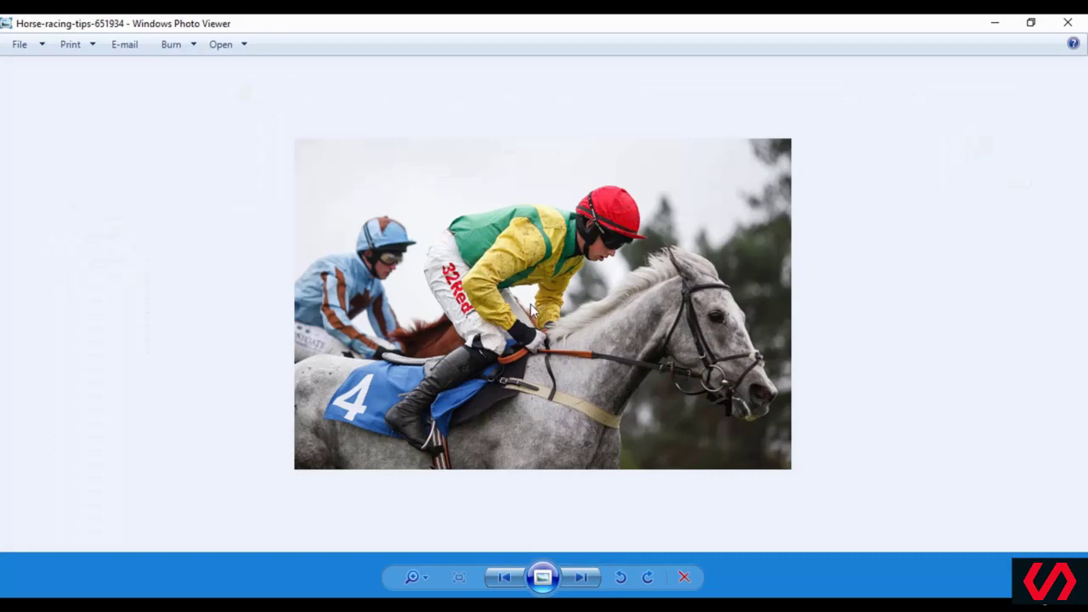
right_click(481, 288)
mouse_move(570, 301)
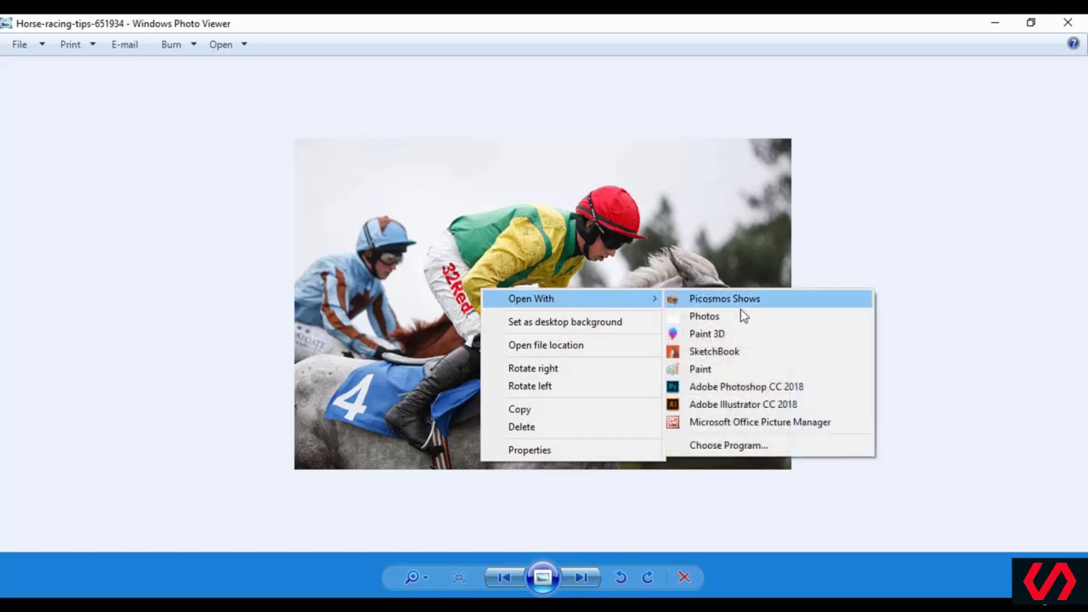
click(713, 388)
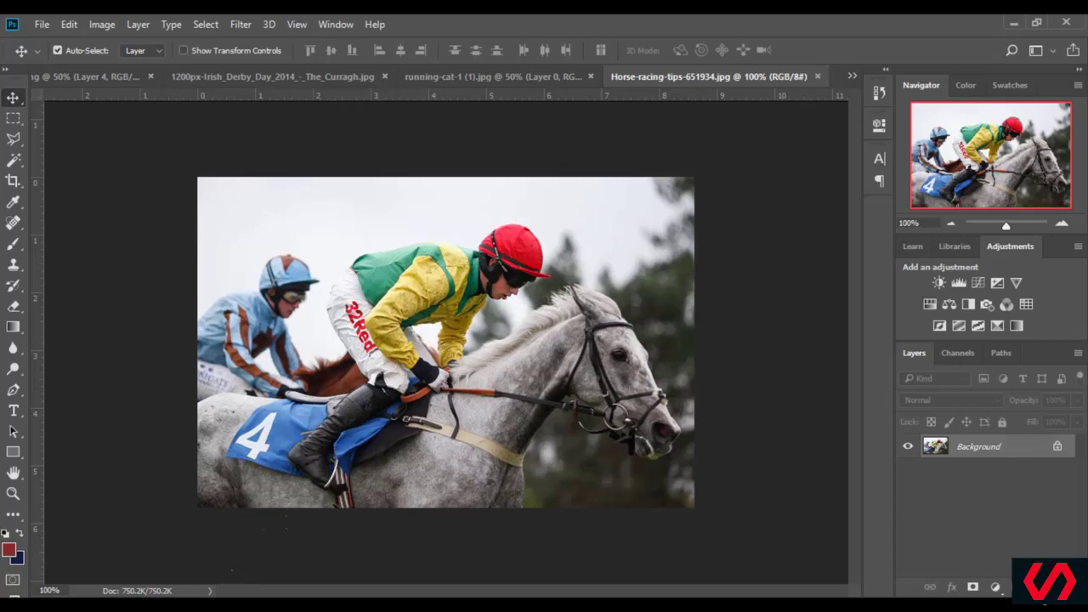
- Return to the image folder and open the picture named photo in Adobe Photoshop CC 2018
key(alt+Tab)
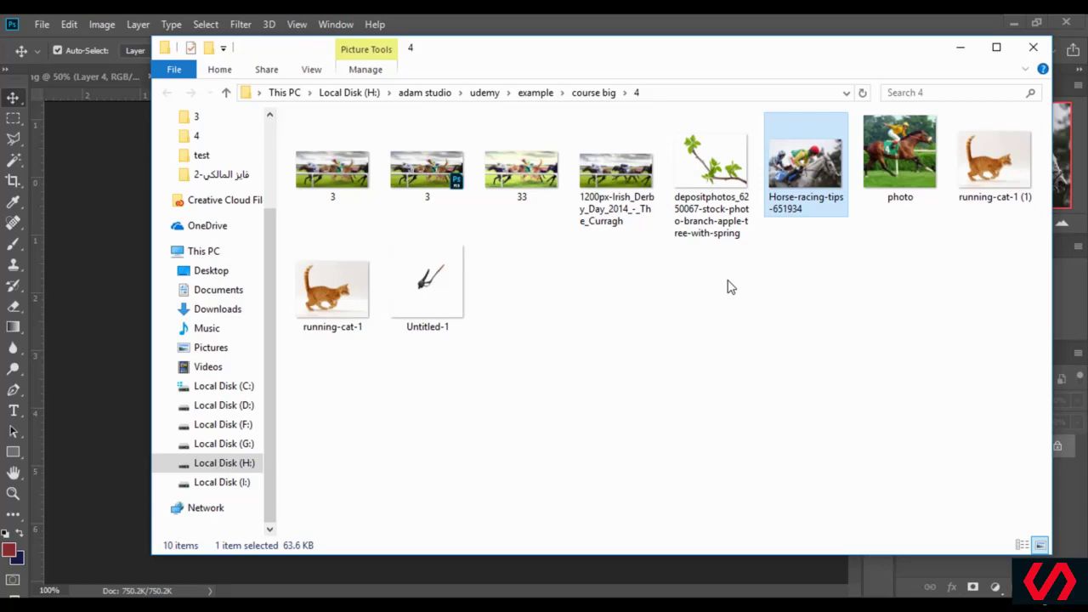
double_click(899, 153)
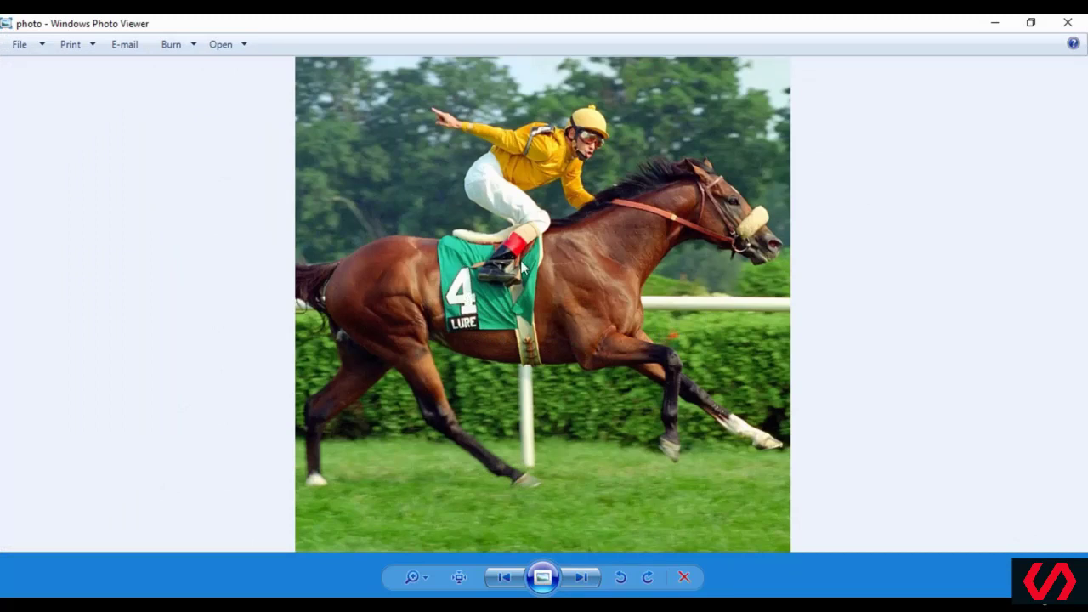
right_click(474, 293)
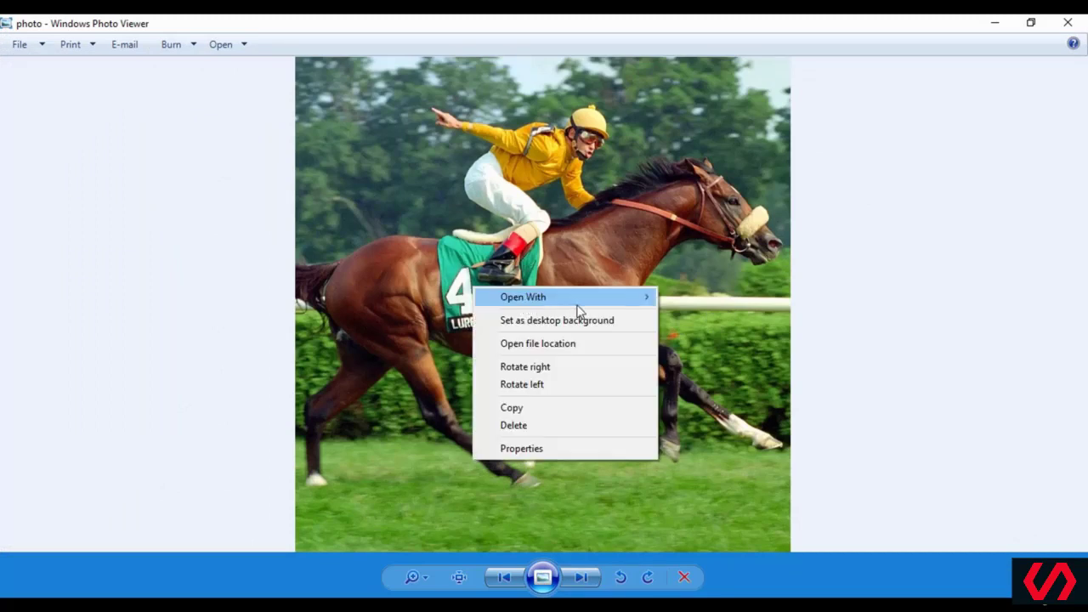
mouse_move(578, 297)
click(685, 383)
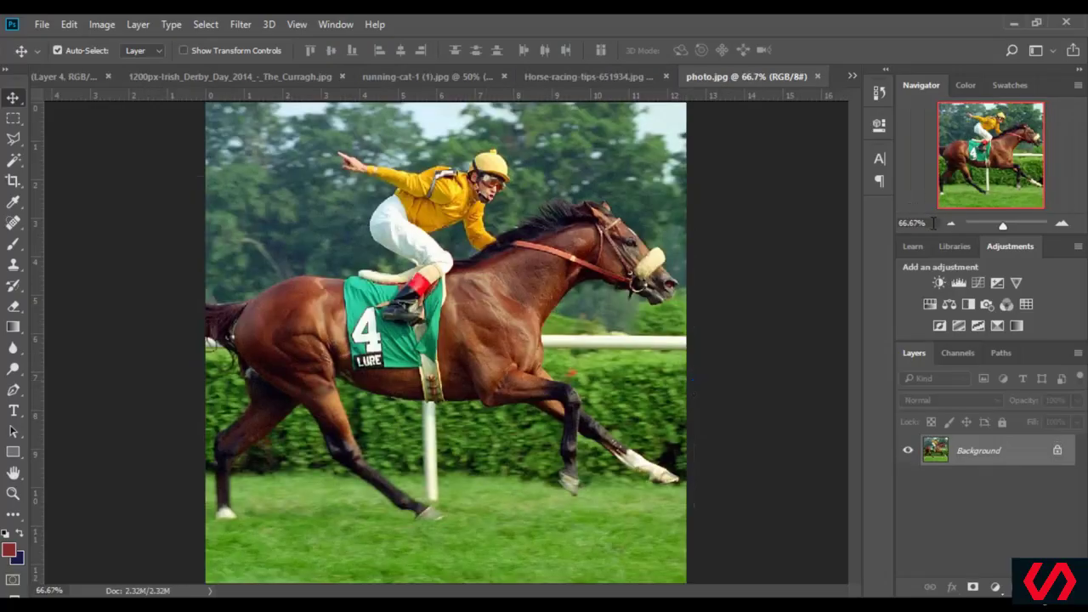
- Outline the green number 4 saddlecloth, with its fleece pad and girth strap, using the Polygonal Lasso and copy it to a new layer
text(100200)
key(Return)
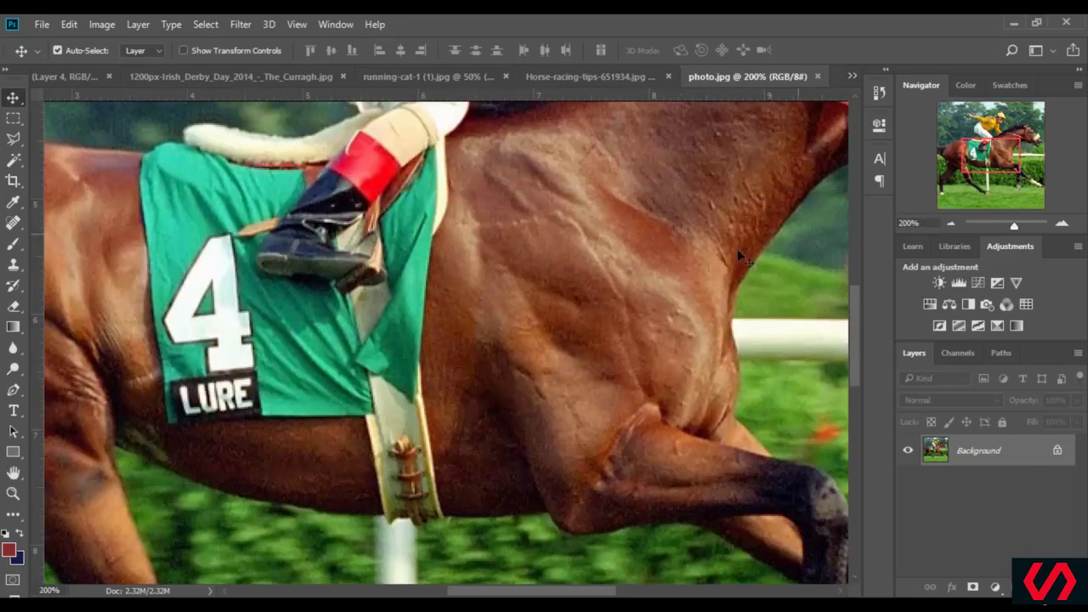
click(13, 141)
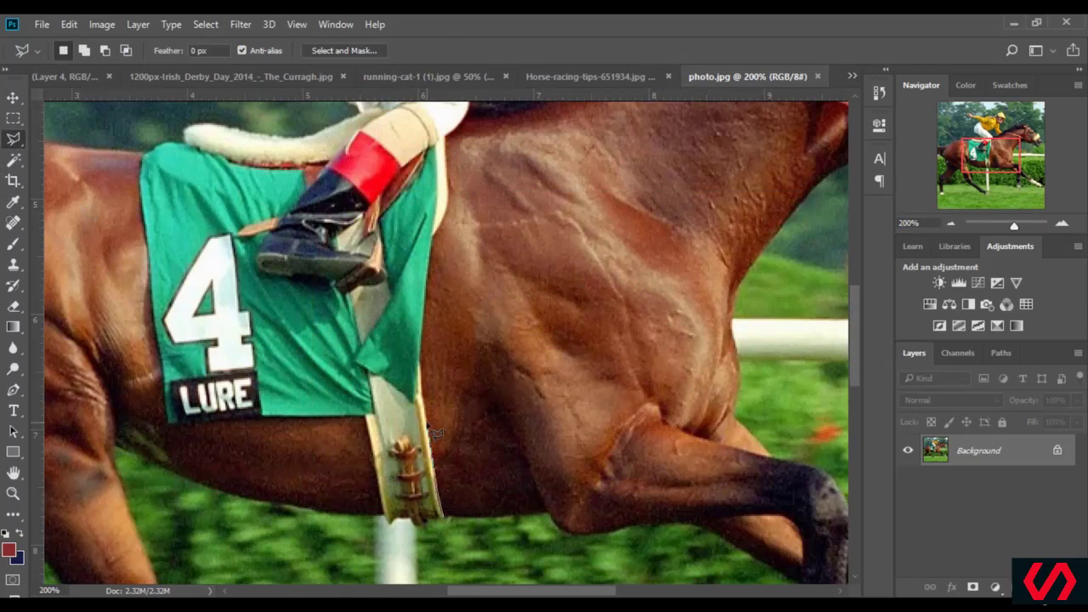
click(421, 371)
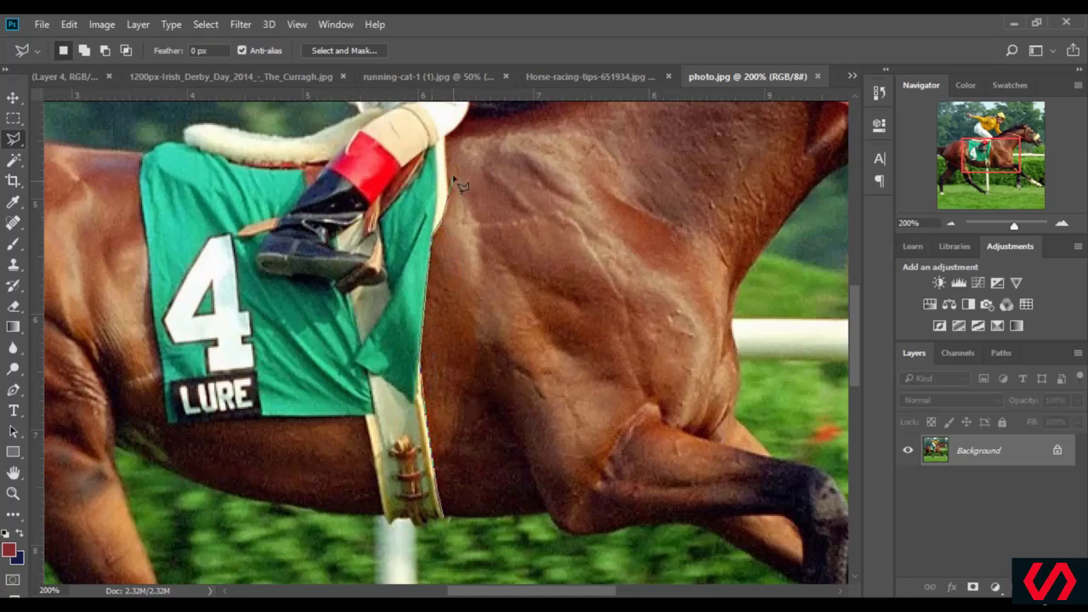
scroll(451, 152, up, 5)
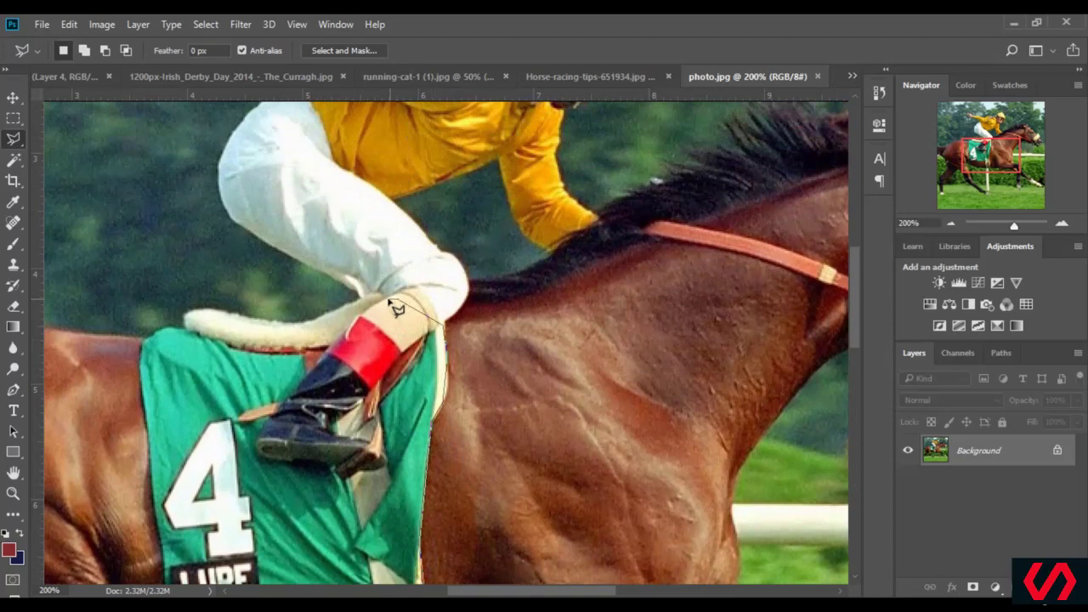
click(375, 296)
click(244, 325)
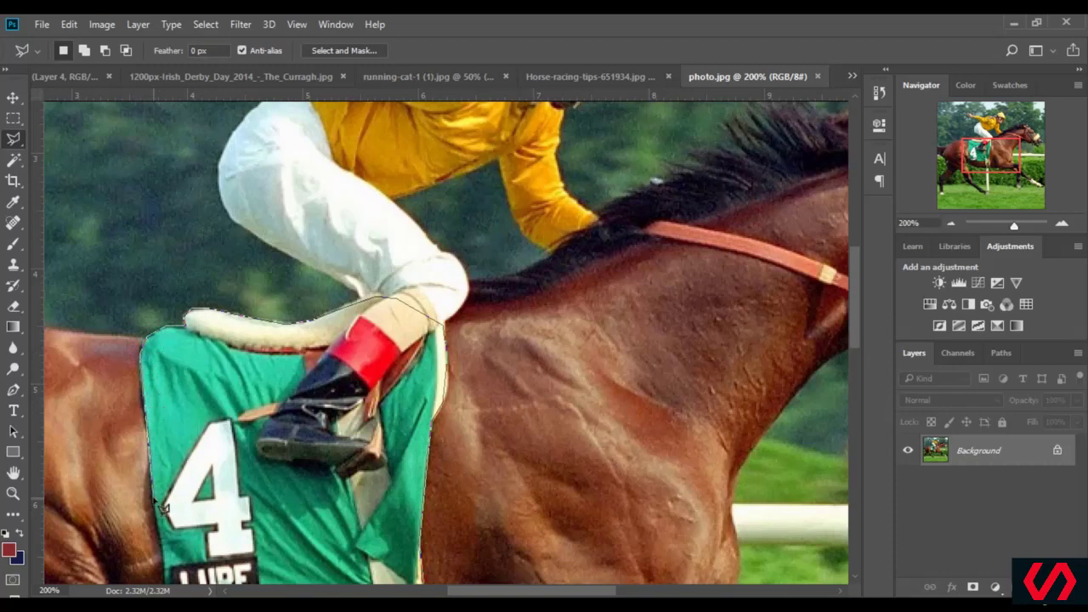
scroll(162, 505, down, 6)
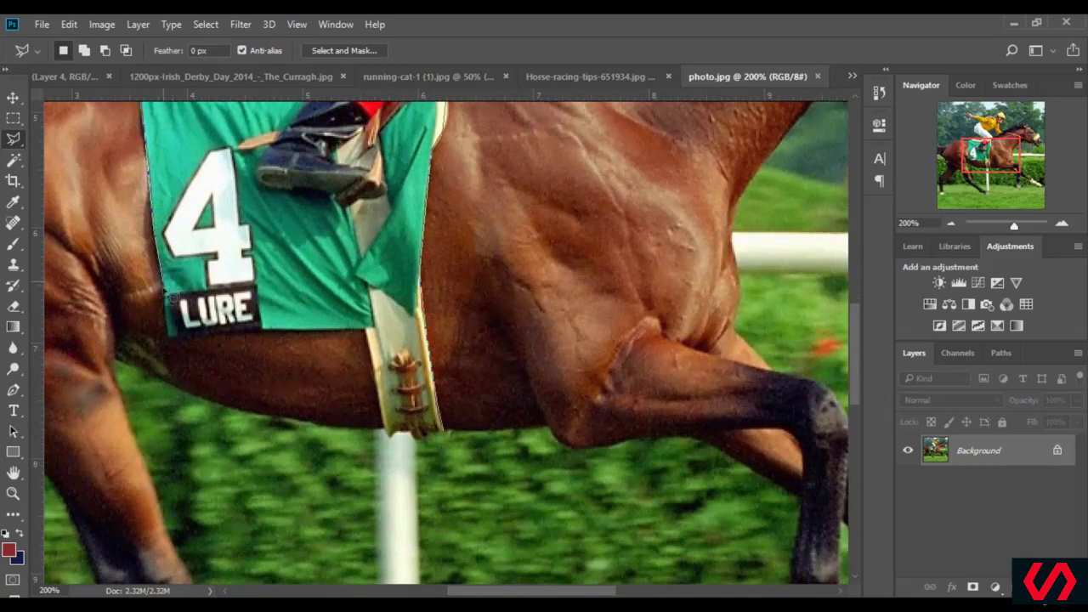
click(170, 337)
click(371, 337)
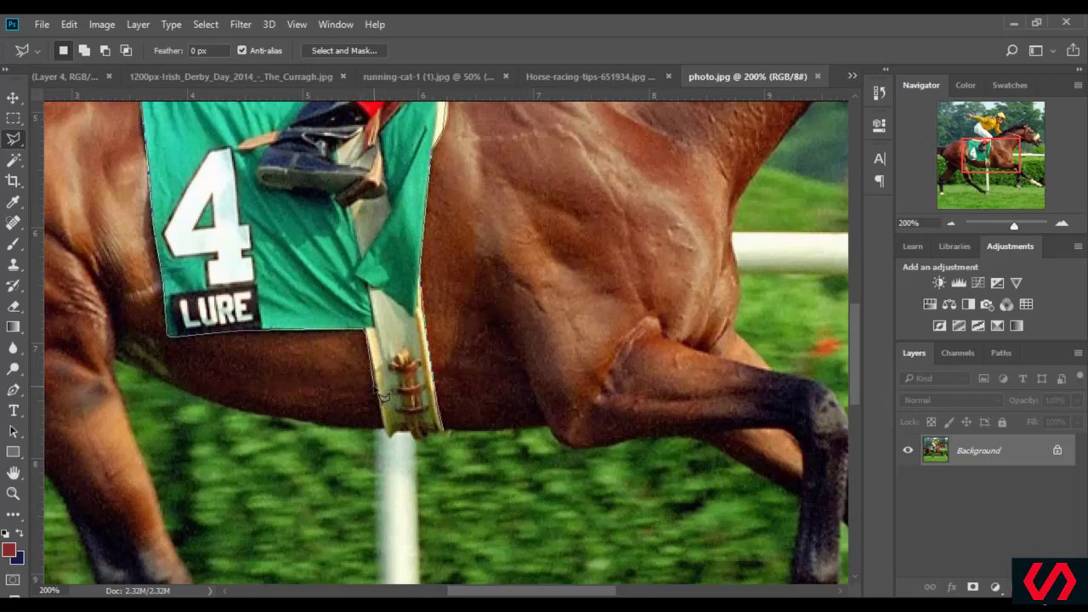
click(393, 435)
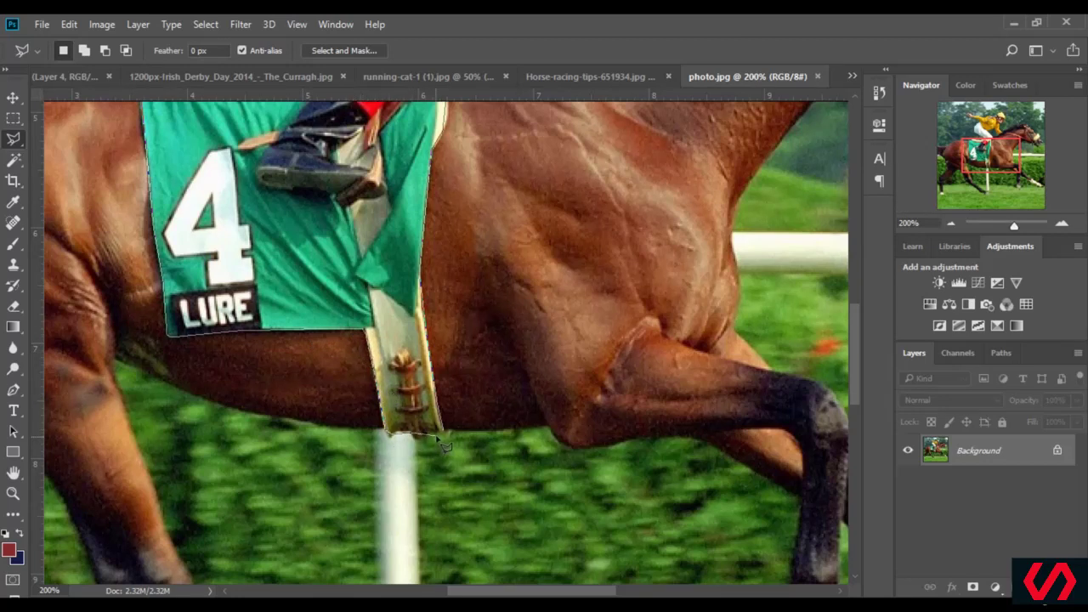
click(439, 431)
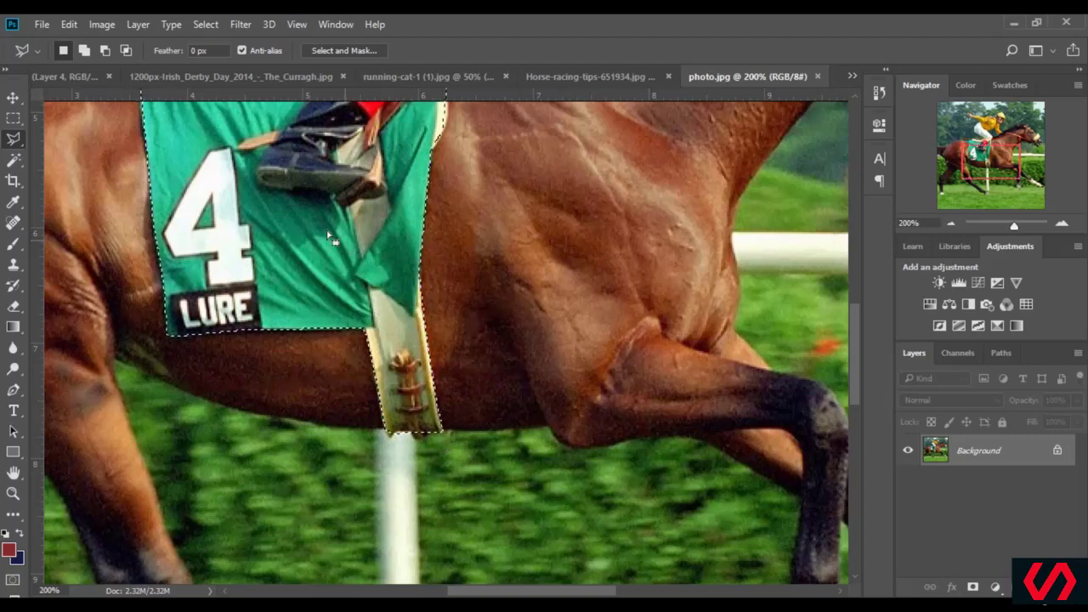
right_click(285, 232)
click(340, 359)
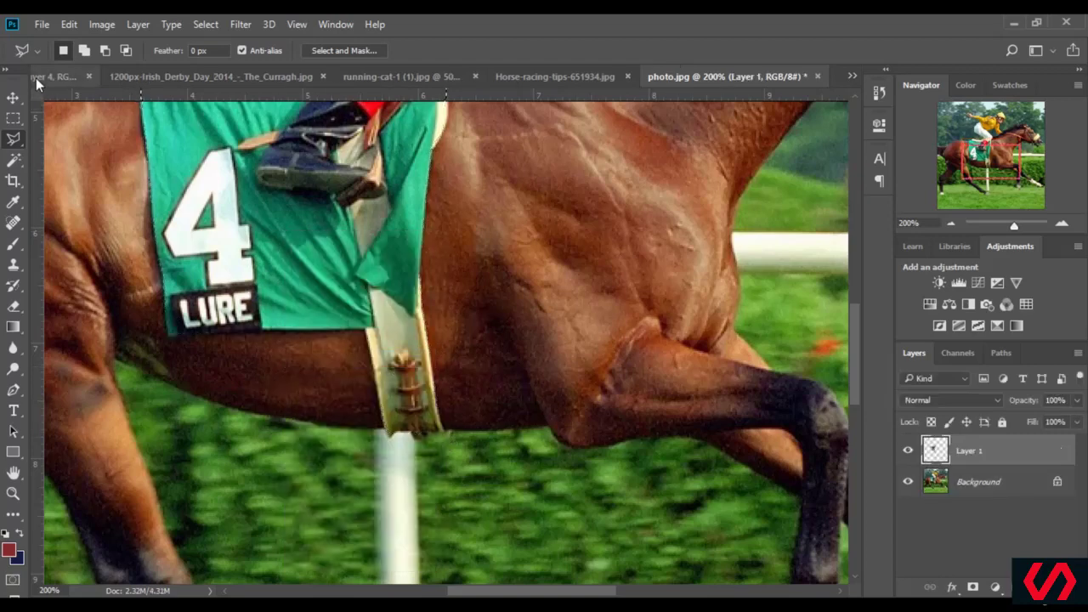
- Close the Horse-racing-tips-651934 image and the running-cat-1 (1).jpg document without saving changes
click(13, 97)
click(626, 77)
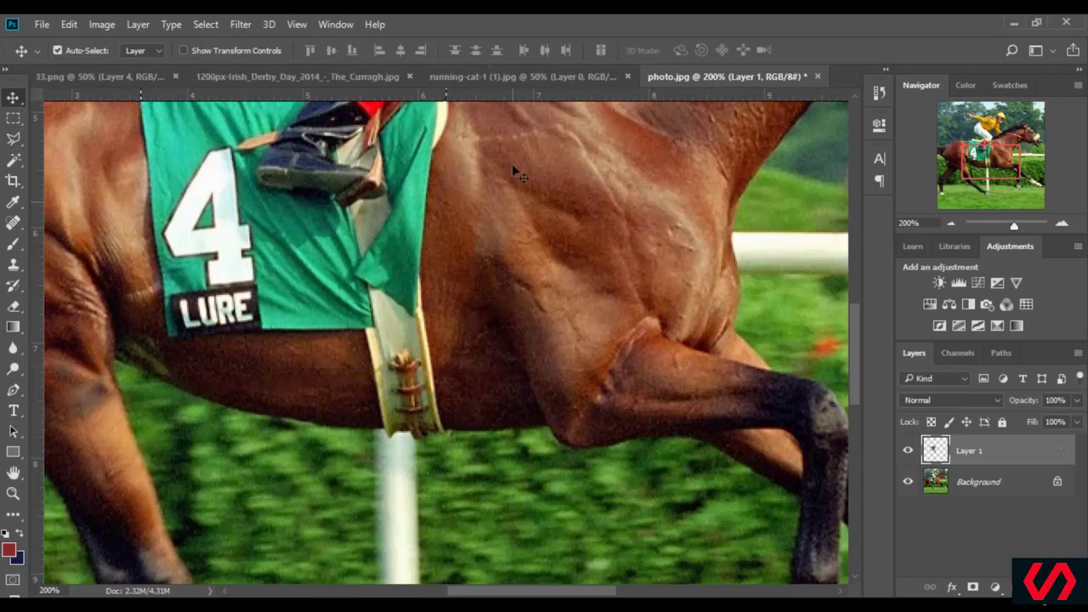
click(545, 80)
click(640, 77)
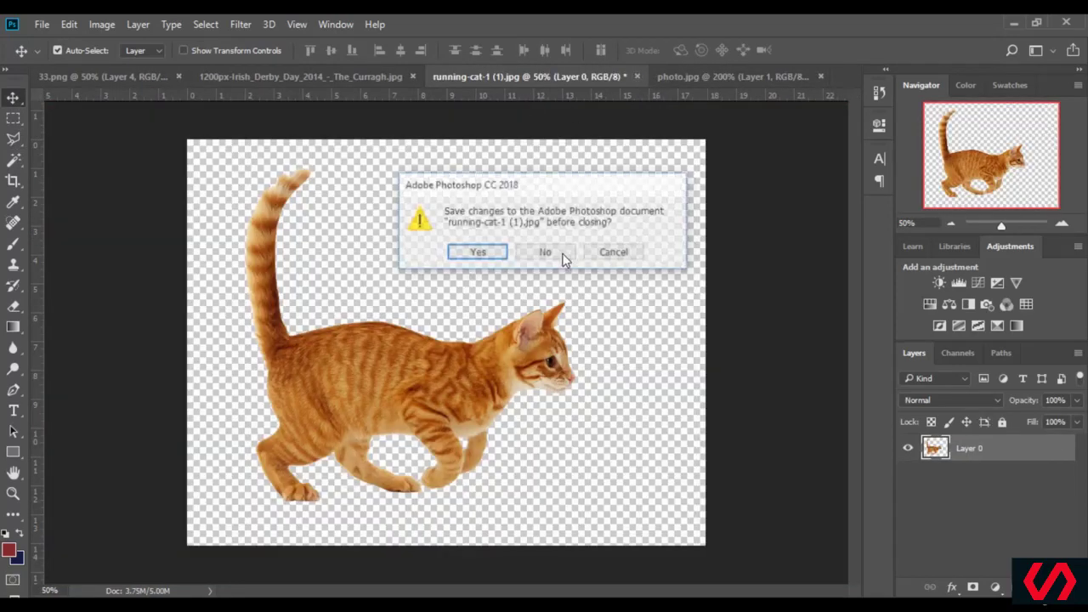
click(551, 254)
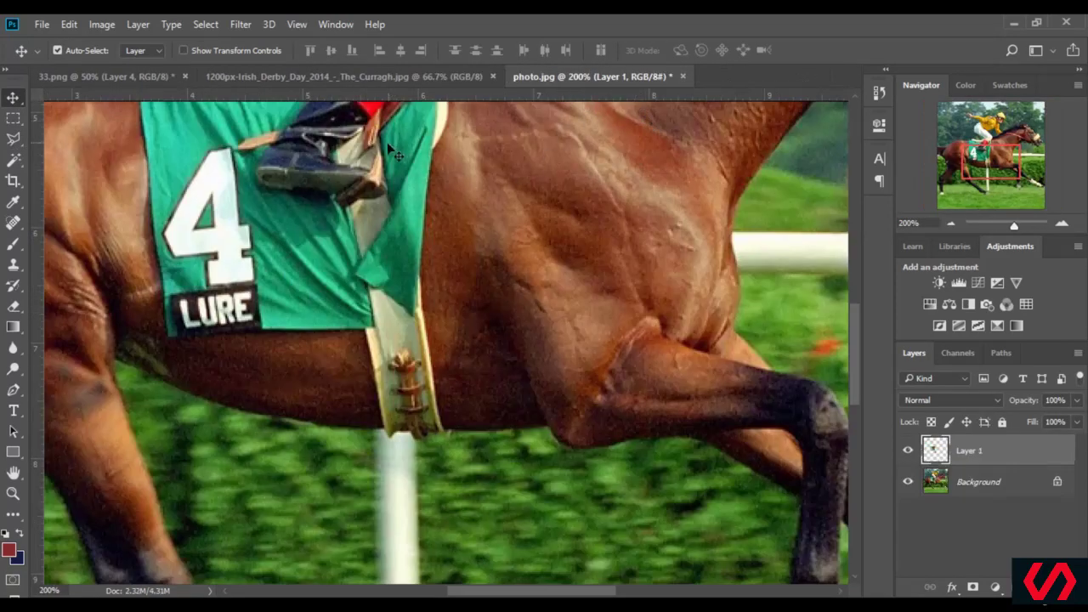
- Try the saddlecloth cutout on the cat in 33.png, delete that layer and return to photo.jpg
drag(390, 147, 486, 334)
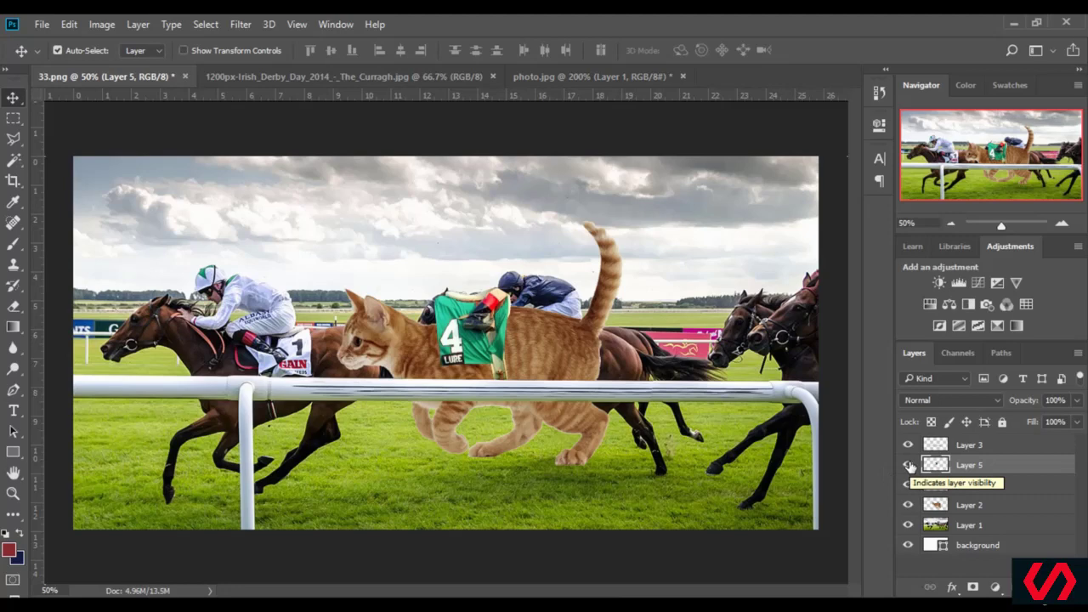
key(Delete)
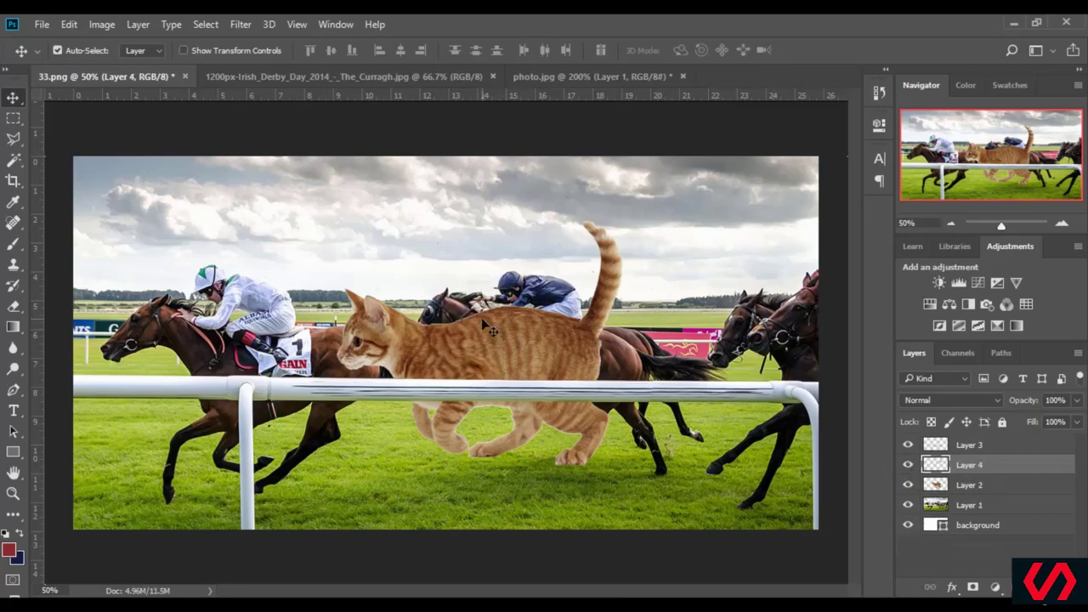
click(397, 79)
click(534, 77)
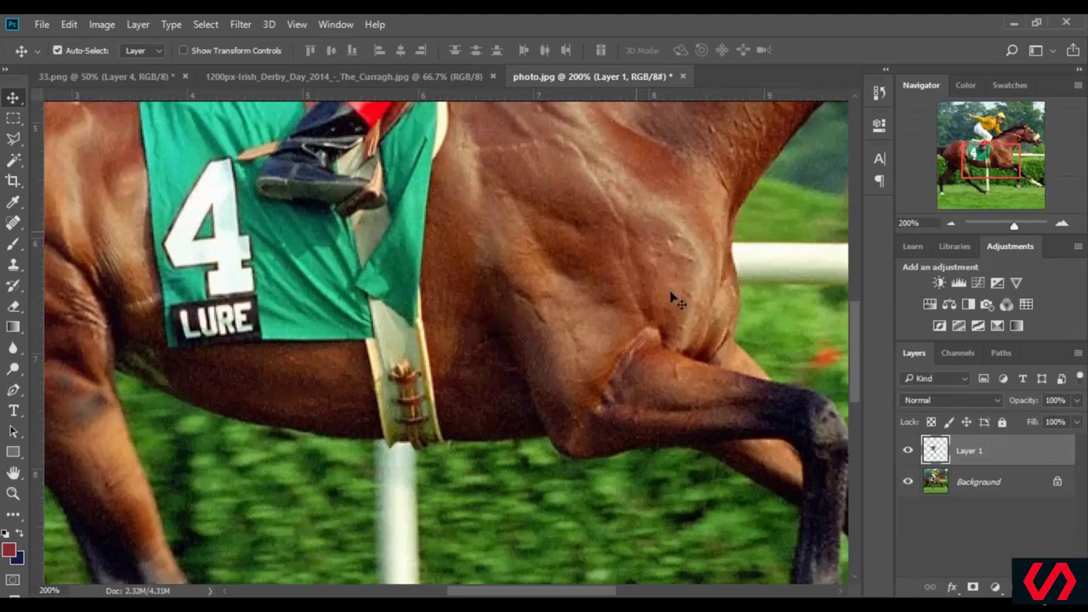
- Hide the Background layer and clone green cloth over the rider's boot on Layer 1 with a soft 34 px Clone Stamp
scroll(281, 355, up, 2)
scroll(281, 356, up, 2)
click(907, 482)
scroll(331, 409, up, 1)
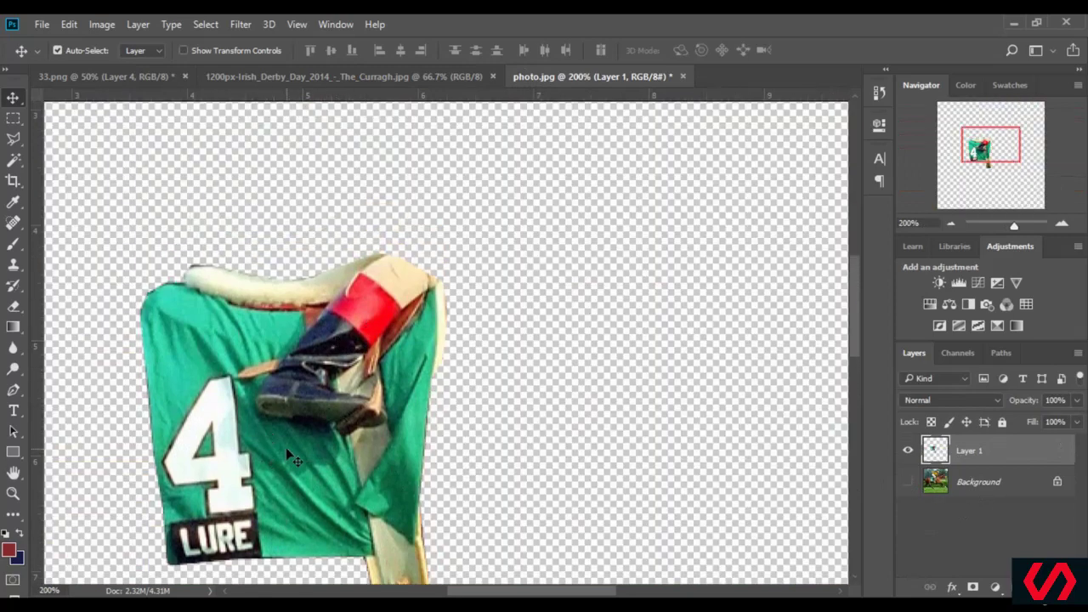
click(12, 266)
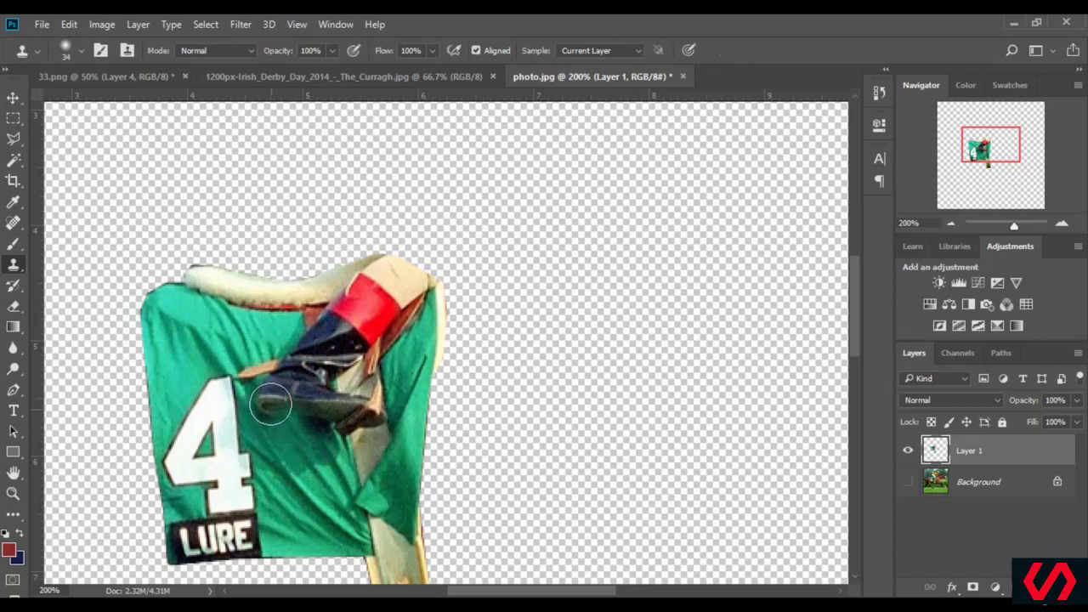
mouse_move(270, 405)
mouse_down()
mouse_move(273, 370)
mouse_move(256, 372)
mouse_up()
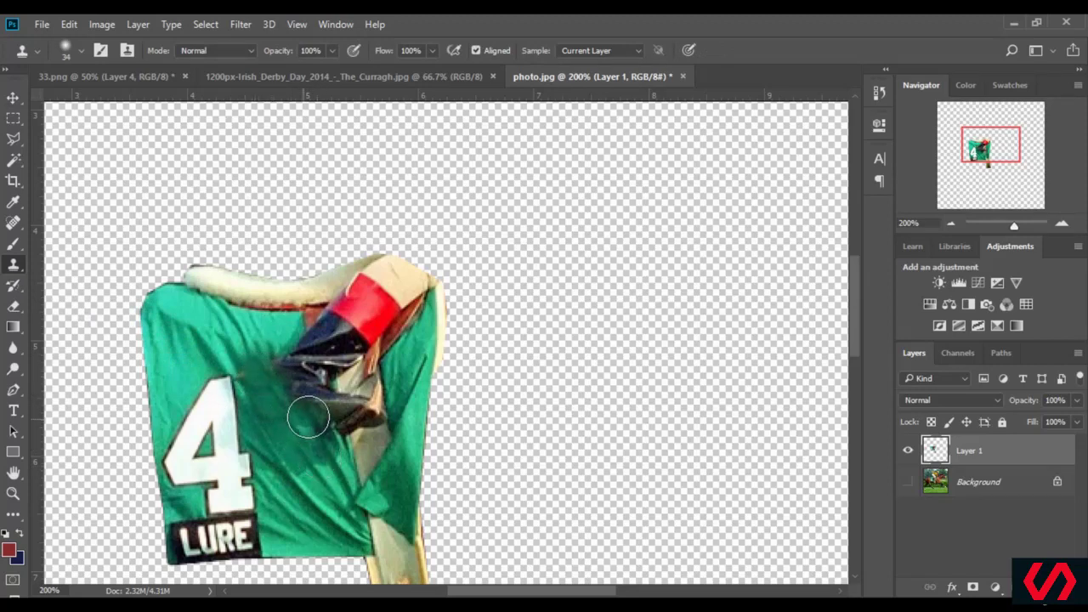
mouse_move(308, 417)
mouse_down()
mouse_move(266, 411)
mouse_move(304, 432)
mouse_move(296, 373)
mouse_move(352, 497)
mouse_move(361, 482)
mouse_move(342, 399)
mouse_up()
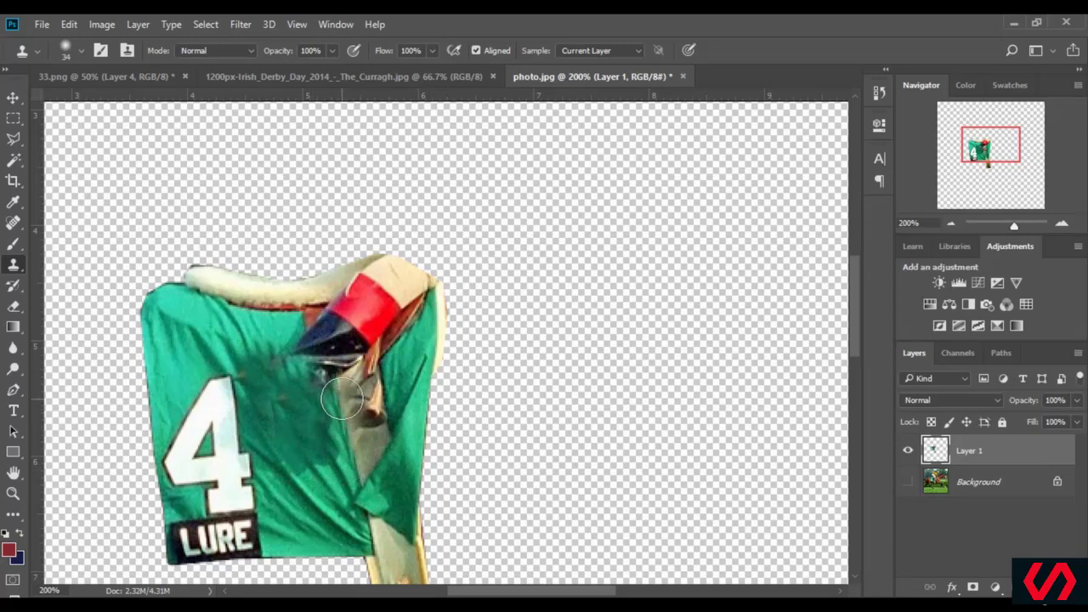
mouse_move(306, 366)
mouse_down()
mouse_move(339, 371)
mouse_move(326, 340)
mouse_up()
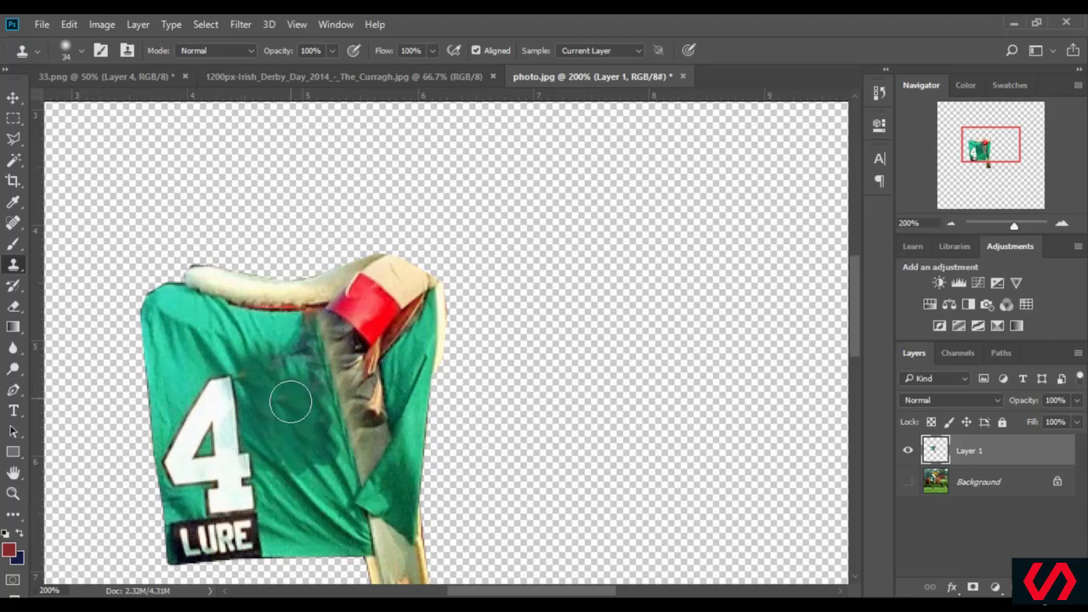
drag(290, 402, 304, 352)
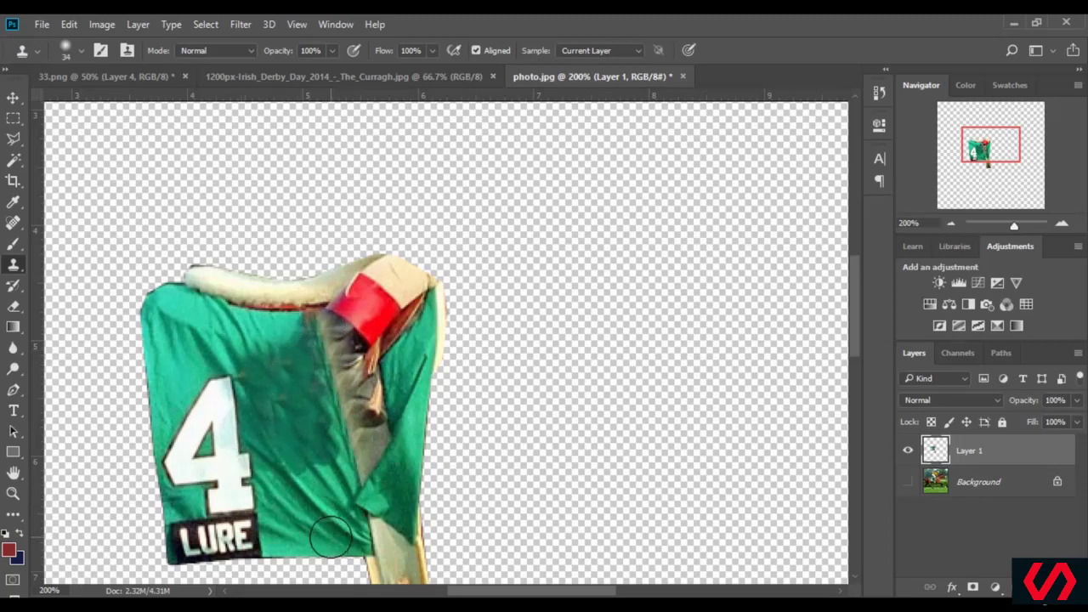
- Reduce the Clone Stamp to 20 px and rebuild the grey strap and adjoining green cloth over the remaining boot and lower red band
scroll(270, 451, down, 2)
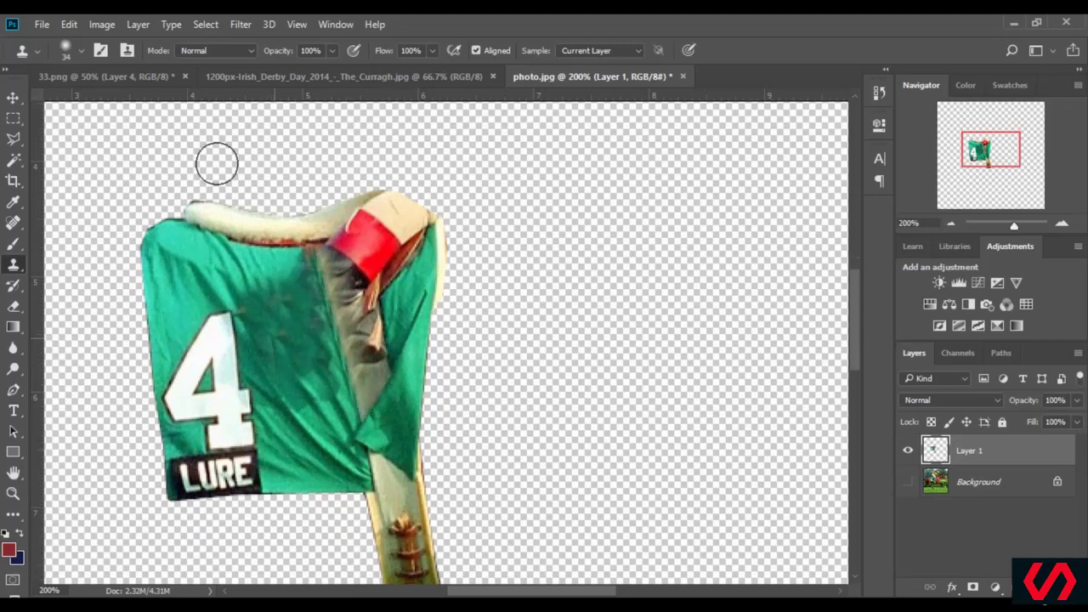
click(82, 51)
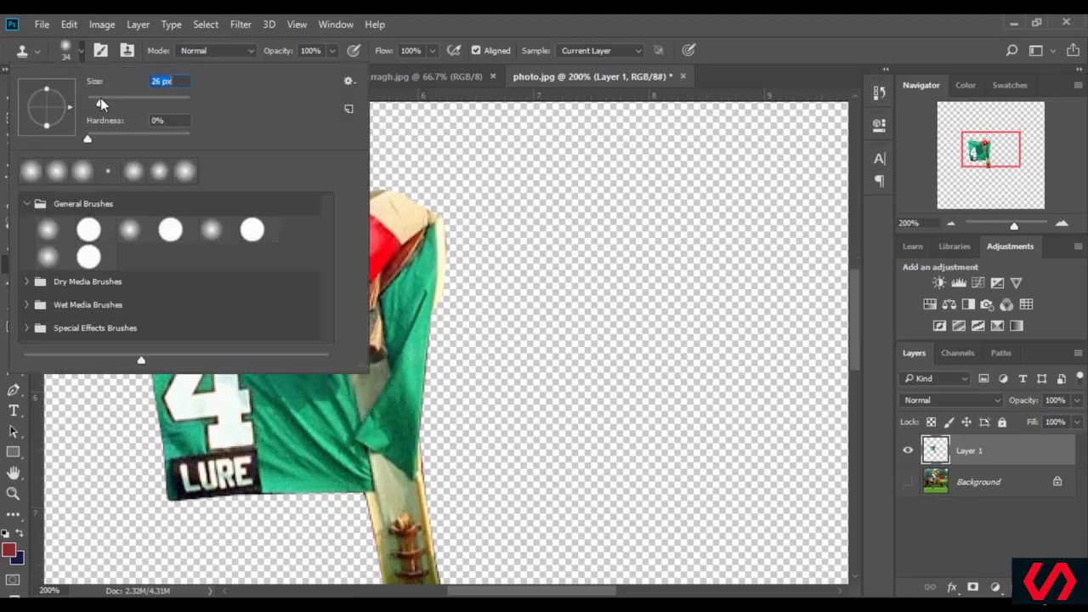
drag(99, 97, 96, 99)
key(Return)
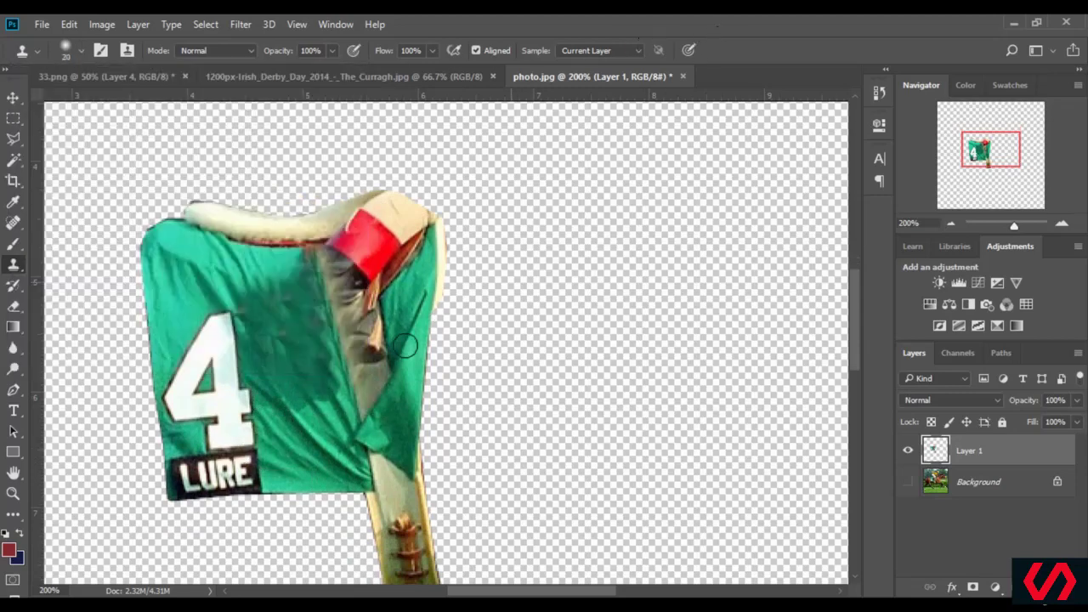
mouse_move(368, 368)
mouse_down()
mouse_move(342, 272)
mouse_move(349, 305)
mouse_up()
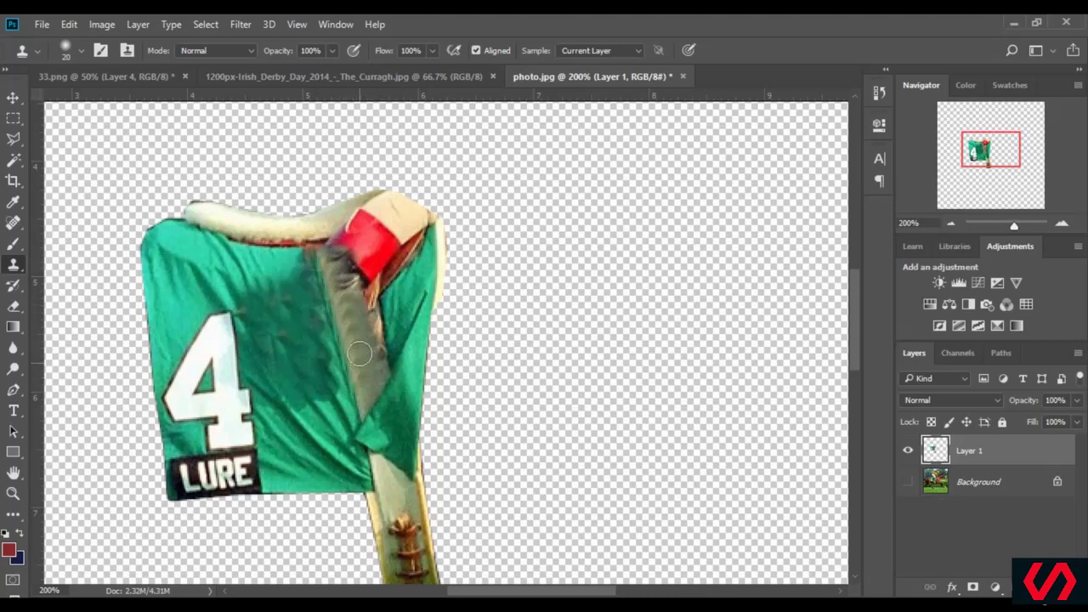
mouse_move(359, 353)
mouse_down()
mouse_move(340, 261)
mouse_move(372, 369)
mouse_move(357, 281)
mouse_move(355, 304)
mouse_move(344, 254)
mouse_move(348, 283)
mouse_move(337, 258)
mouse_up()
mouse_move(379, 384)
mouse_down()
mouse_move(384, 308)
mouse_move(414, 307)
mouse_move(394, 309)
mouse_move(385, 253)
mouse_move(407, 253)
mouse_move(390, 274)
mouse_move(426, 239)
mouse_move(394, 284)
mouse_move(406, 374)
mouse_move(394, 361)
mouse_move(407, 314)
mouse_move(397, 313)
mouse_move(323, 412)
mouse_move(364, 361)
mouse_move(346, 339)
mouse_move(342, 347)
mouse_move(402, 330)
mouse_move(378, 320)
mouse_move(368, 354)
mouse_move(378, 377)
mouse_move(361, 248)
mouse_up()
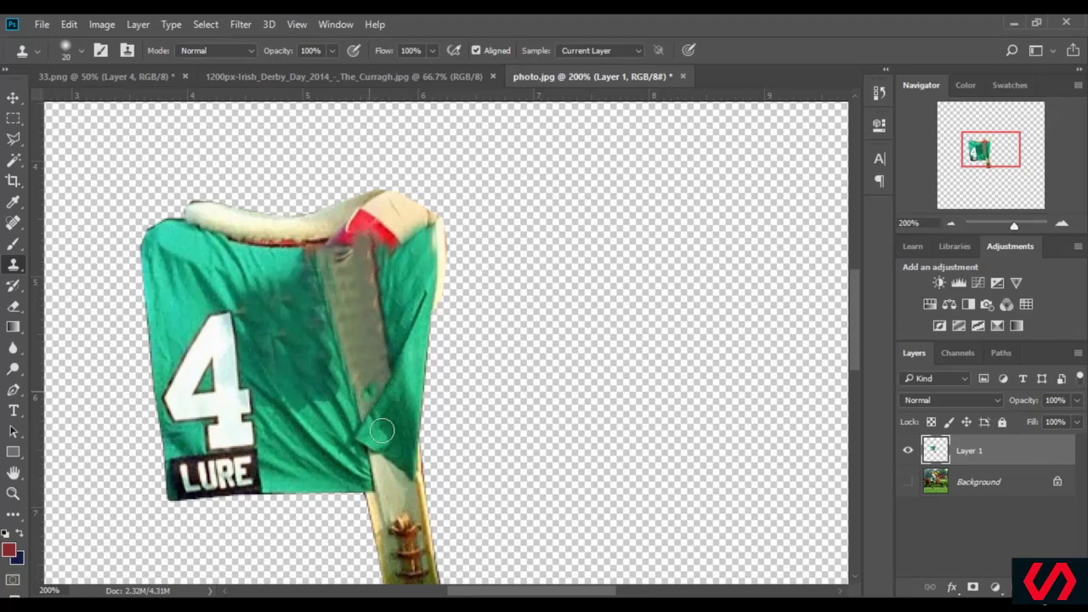
drag(382, 431, 377, 400)
mouse_move(368, 321)
mouse_down()
mouse_move(357, 265)
mouse_move(334, 255)
mouse_move(346, 267)
mouse_up()
- Clone cloth and strap texture over the leftover red band and beige leg at the saddlecloth's upper edge
scroll(385, 451, up, 3)
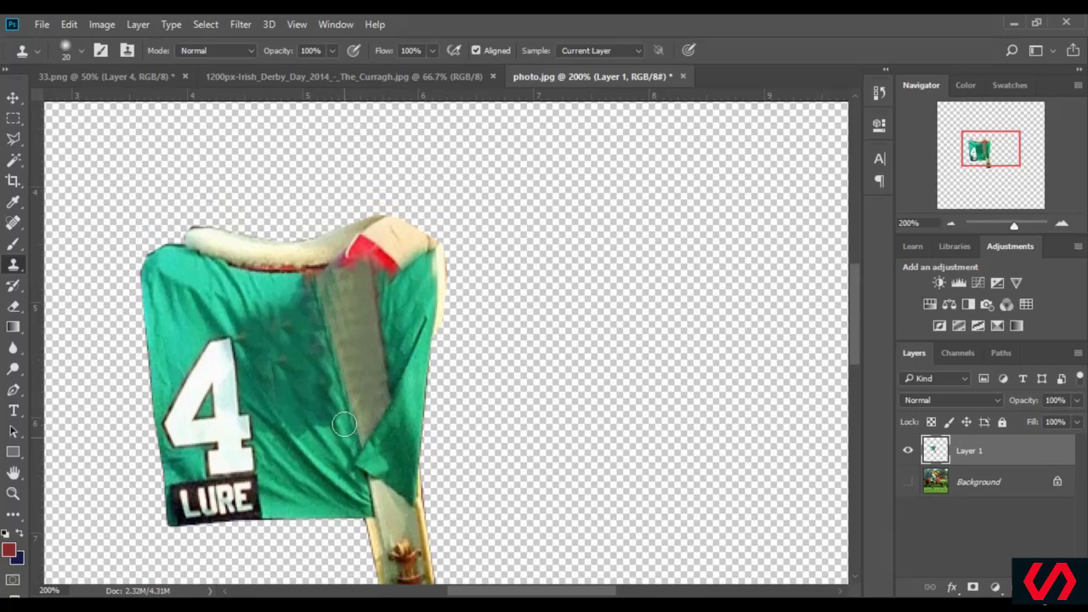
mouse_move(350, 298)
mouse_down()
mouse_move(332, 289)
mouse_move(371, 302)
mouse_move(393, 326)
mouse_move(382, 289)
mouse_move(427, 267)
mouse_move(396, 271)
mouse_move(388, 259)
mouse_move(410, 257)
mouse_move(388, 250)
mouse_move(384, 272)
mouse_up()
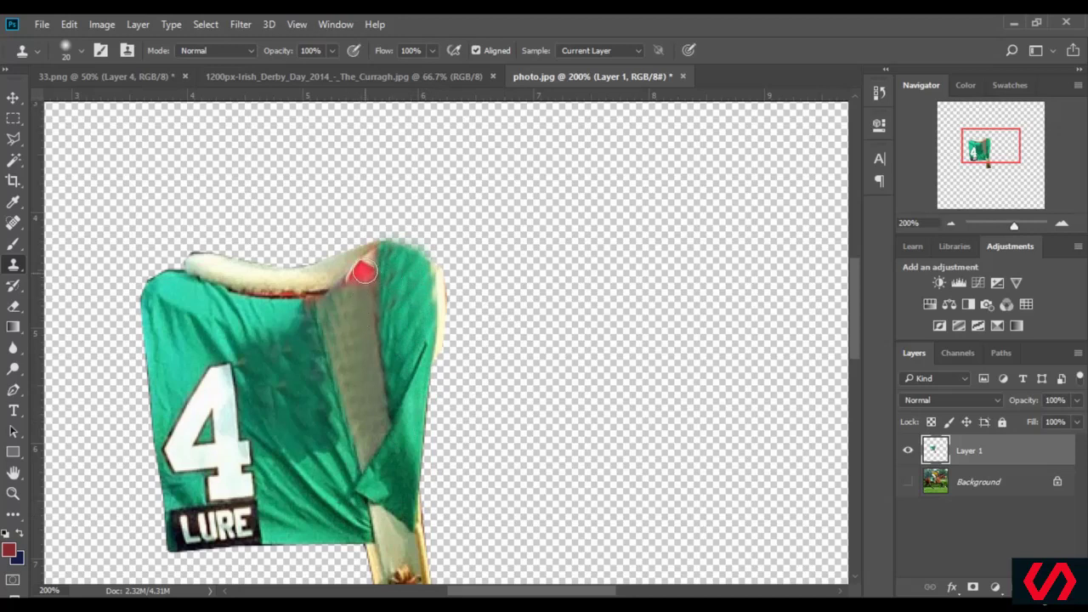
mouse_move(363, 271)
mouse_down()
mouse_move(366, 262)
mouse_move(349, 283)
mouse_up()
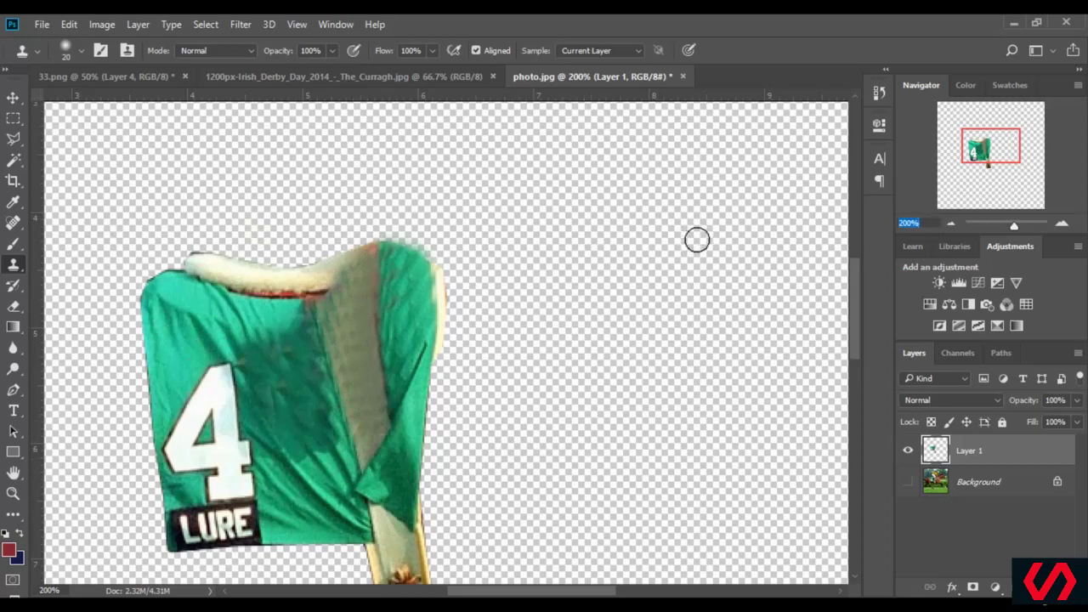
- Place the cleaned saddlecloth on the cat's back in 33.png, adjust its position behind the rail and show its transform controls
text(50)
key(Return)
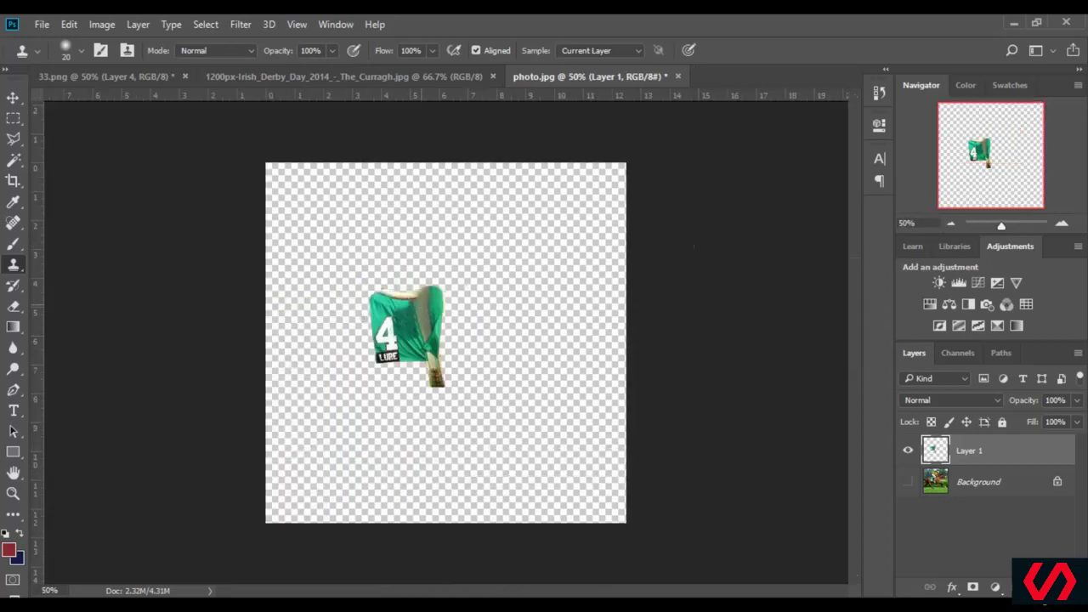
click(13, 97)
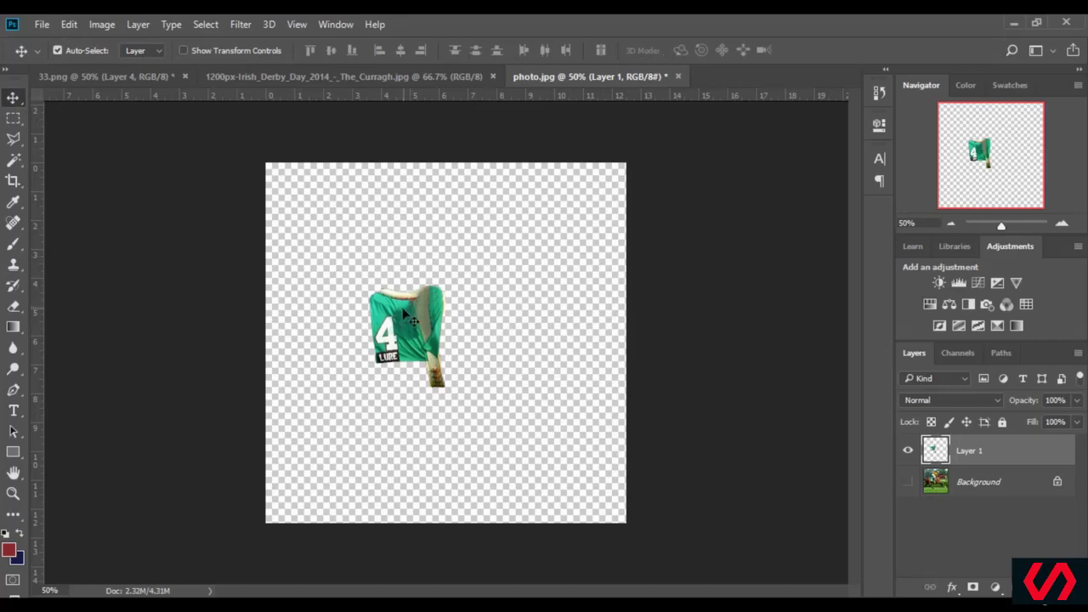
drag(409, 319, 532, 339)
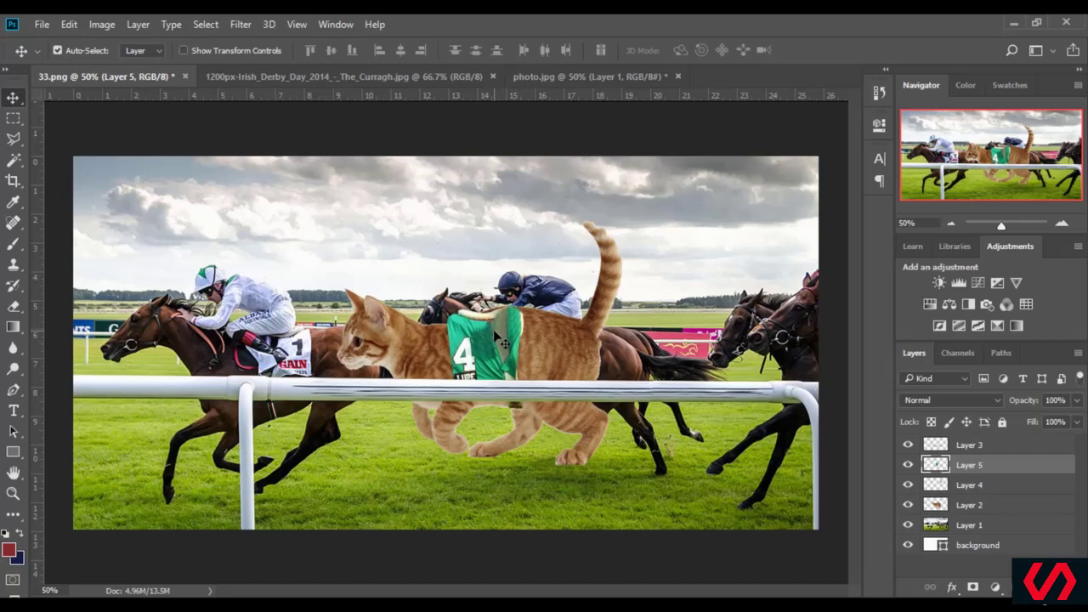
mouse_move(503, 342)
mouse_down()
mouse_move(479, 345)
mouse_move(512, 335)
mouse_up()
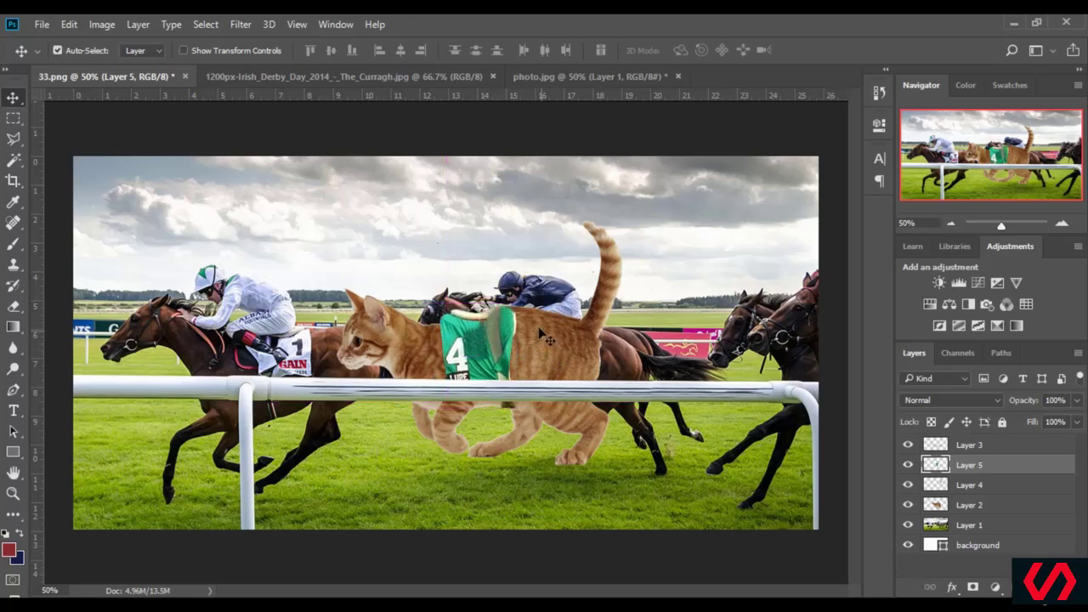
click(270, 51)
click(1008, 223)
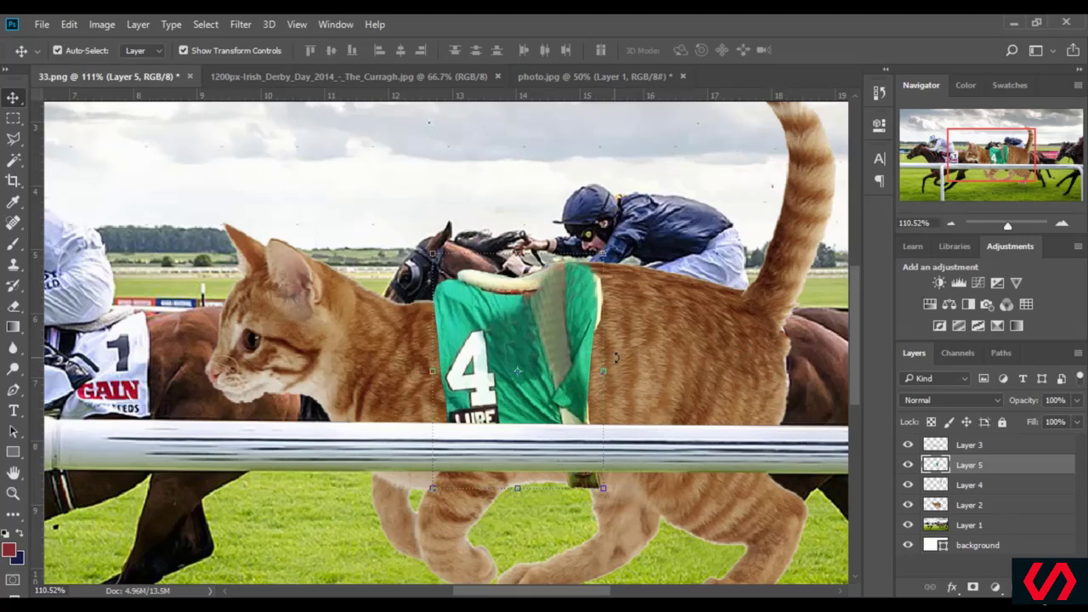
- Rotate the saddlecloth about 9.8° clockwise and warp its front upper edge down to the line of the cat's back
drag(616, 357, 586, 348)
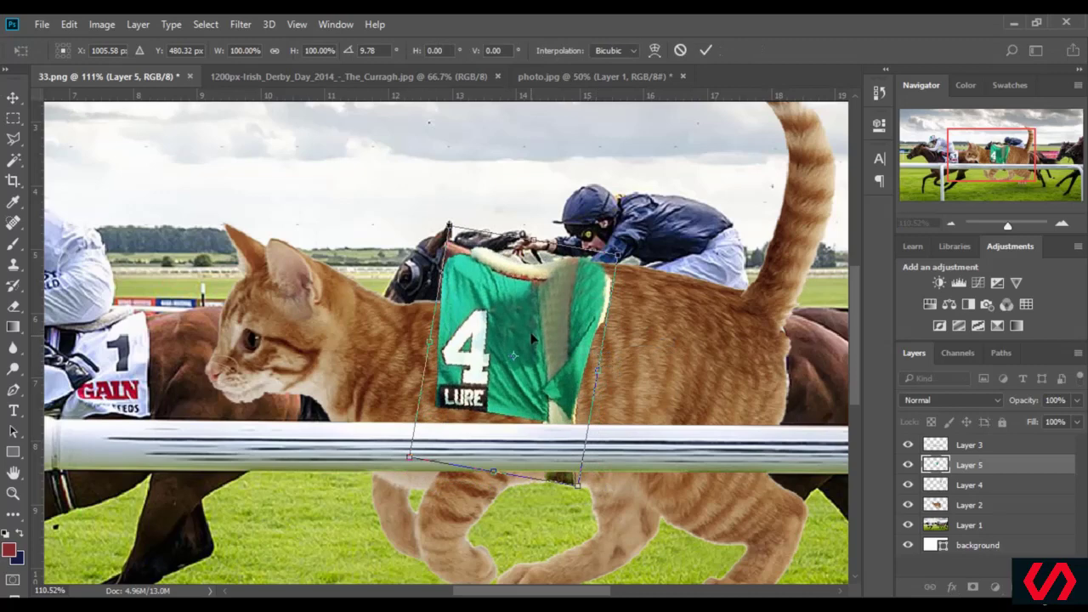
key(Return)
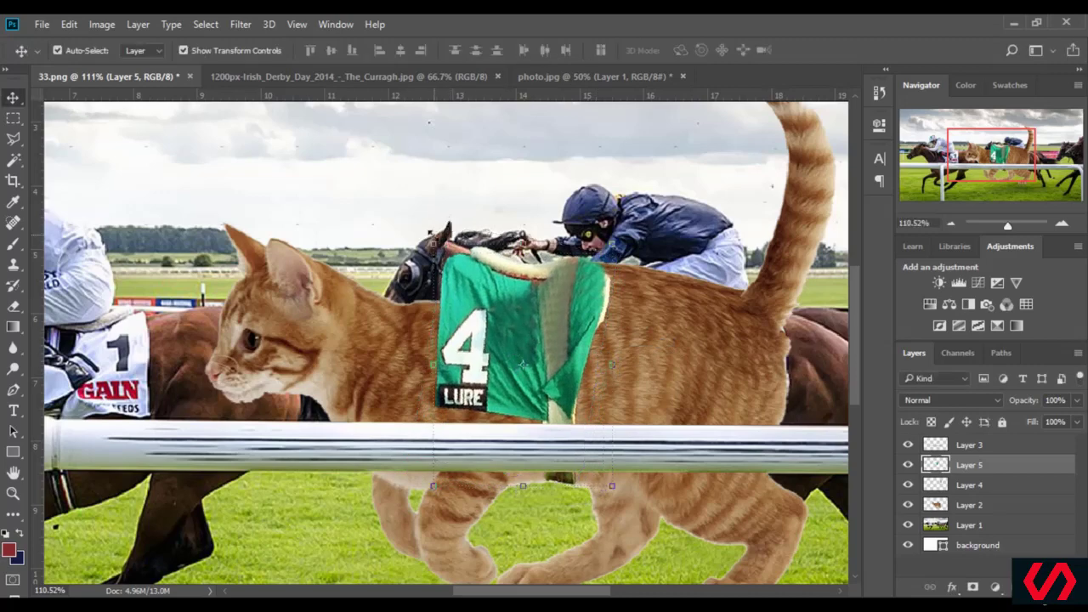
key(ctrl+t)
click(654, 50)
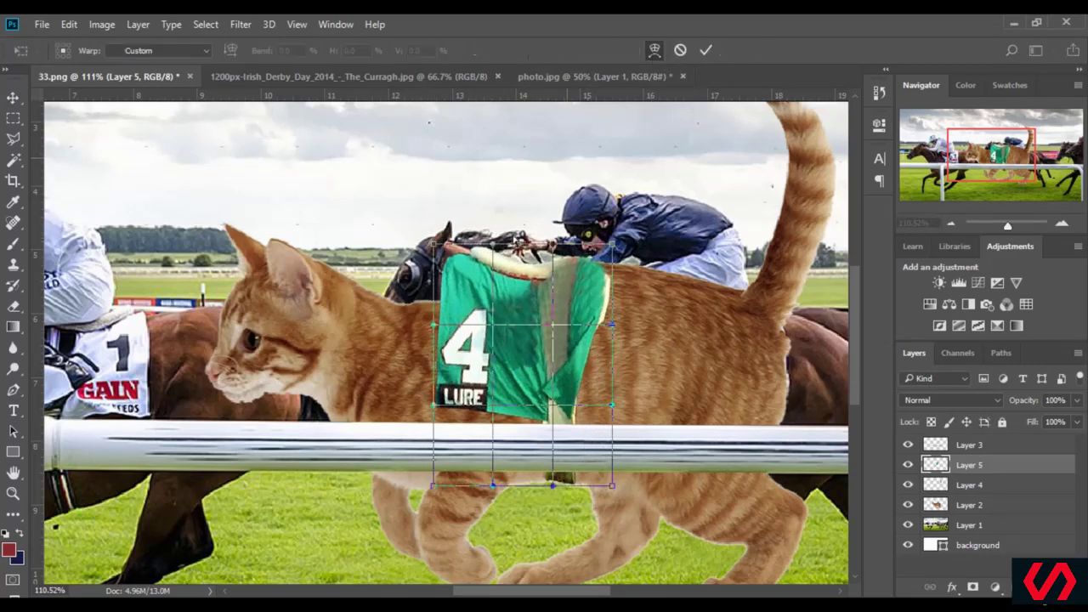
drag(442, 248, 490, 295)
drag(496, 253, 497, 287)
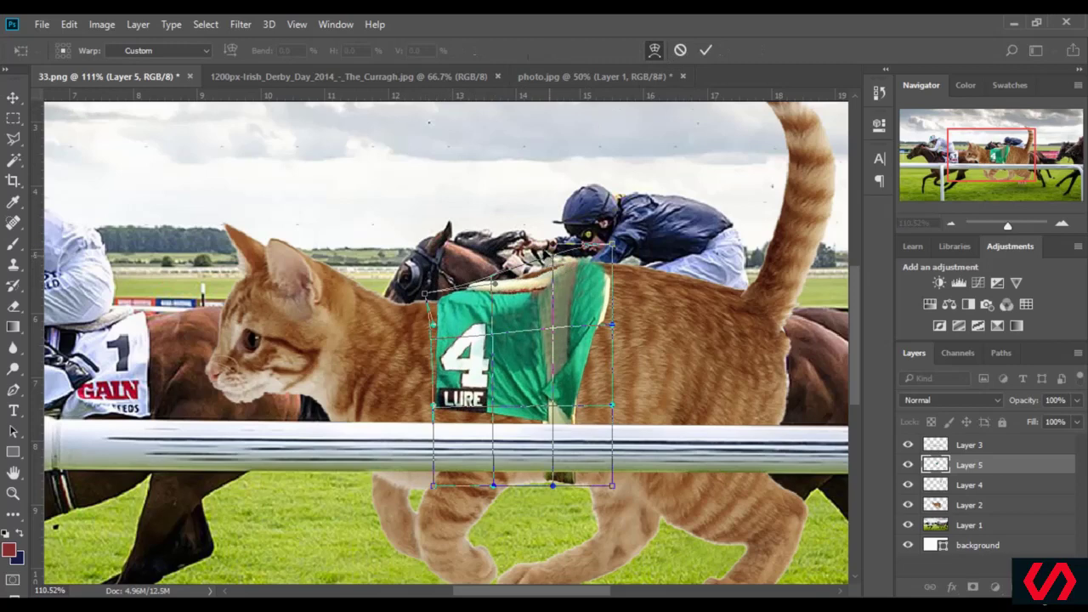
- Warp the saddlecloth's rear upper part outward along the cat's back, apply the warp and hide the transform controls
drag(586, 251, 536, 226)
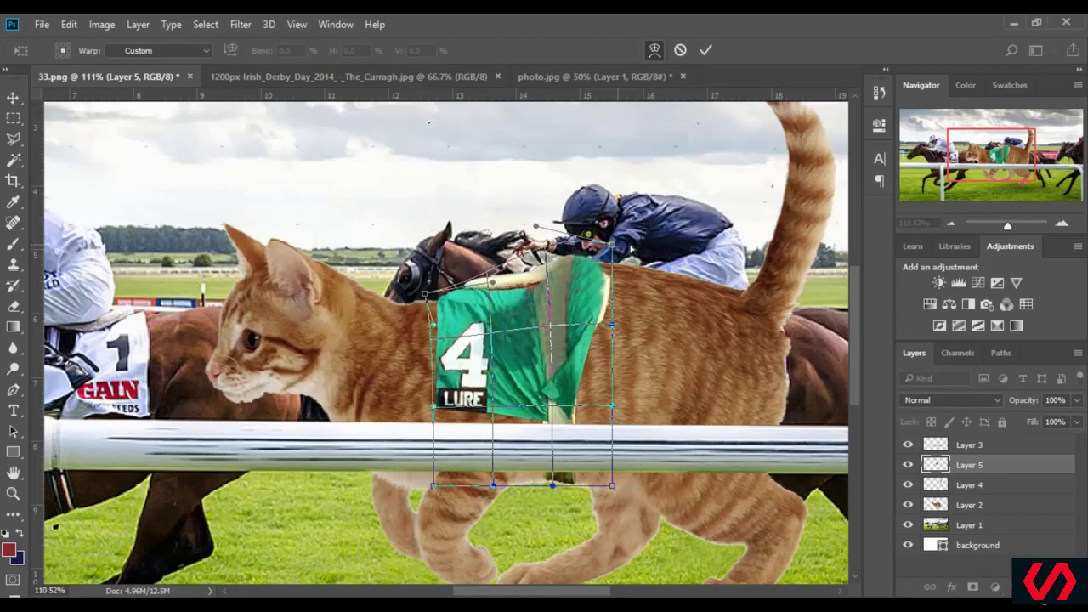
drag(612, 244, 635, 244)
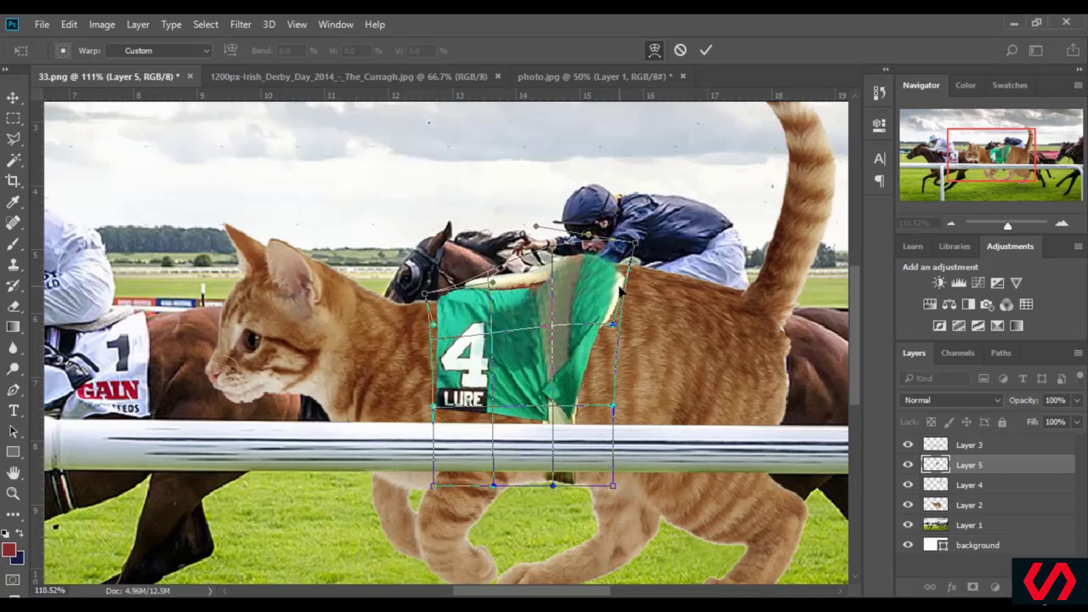
drag(613, 329, 644, 295)
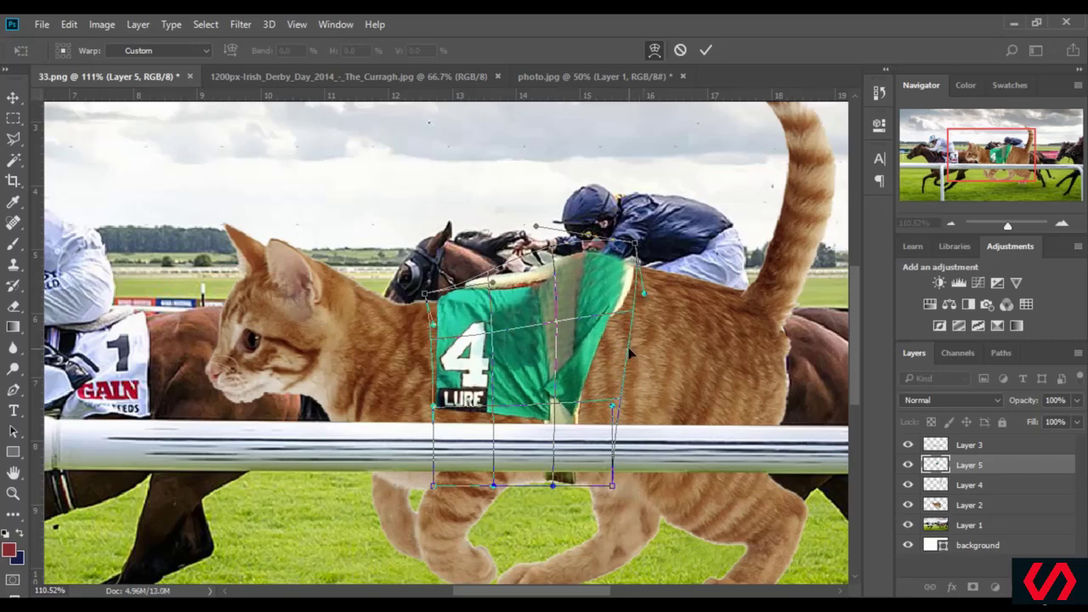
key(Return)
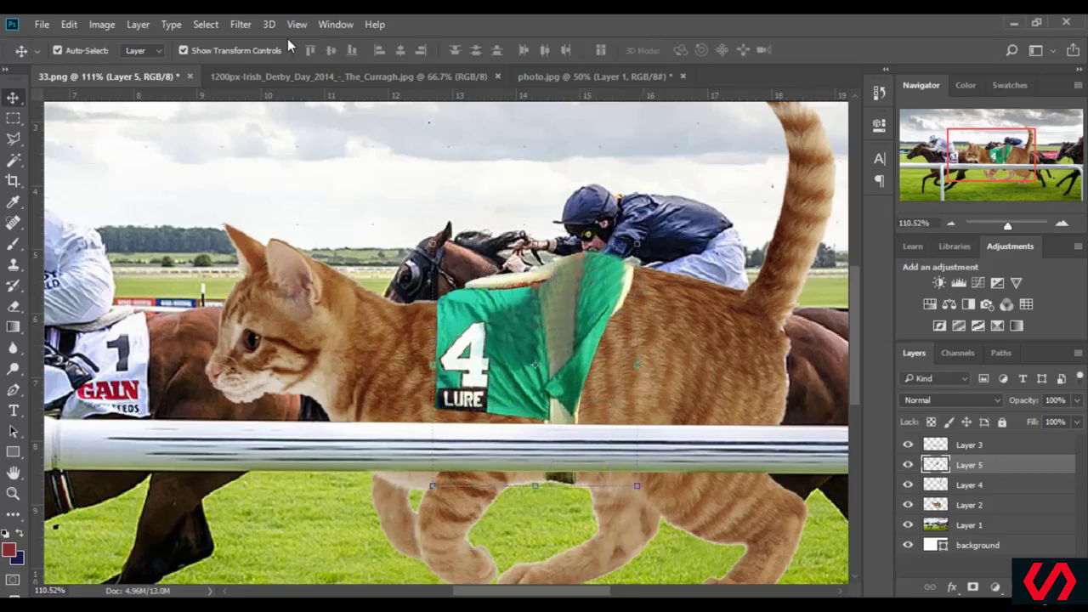
click(251, 53)
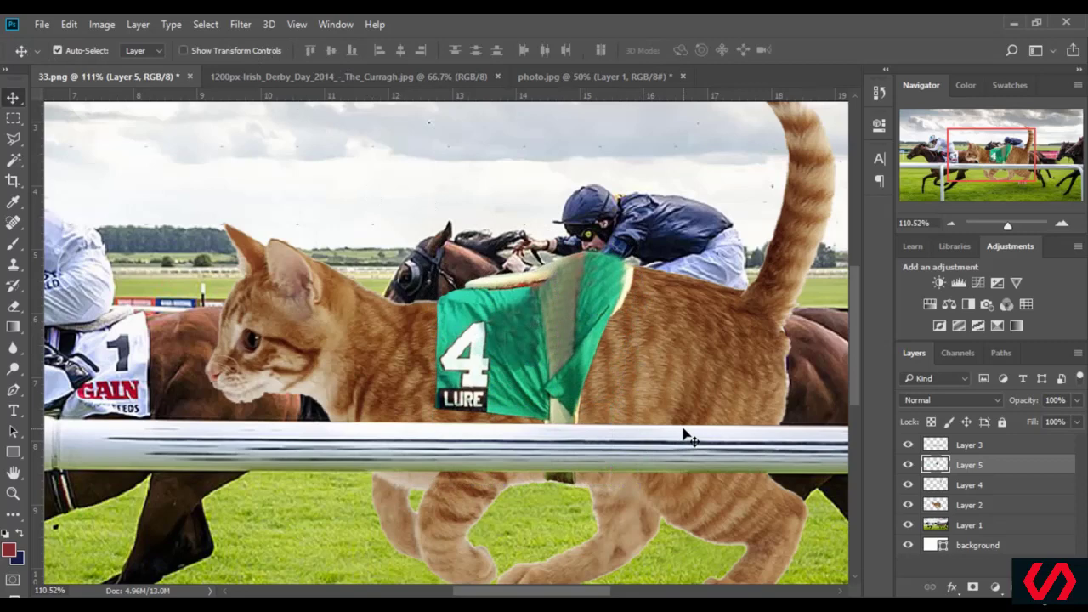
- Find the Horse-racing-tips-651934 photo in the image folder and open it in Photoshop
click(553, 77)
click(340, 77)
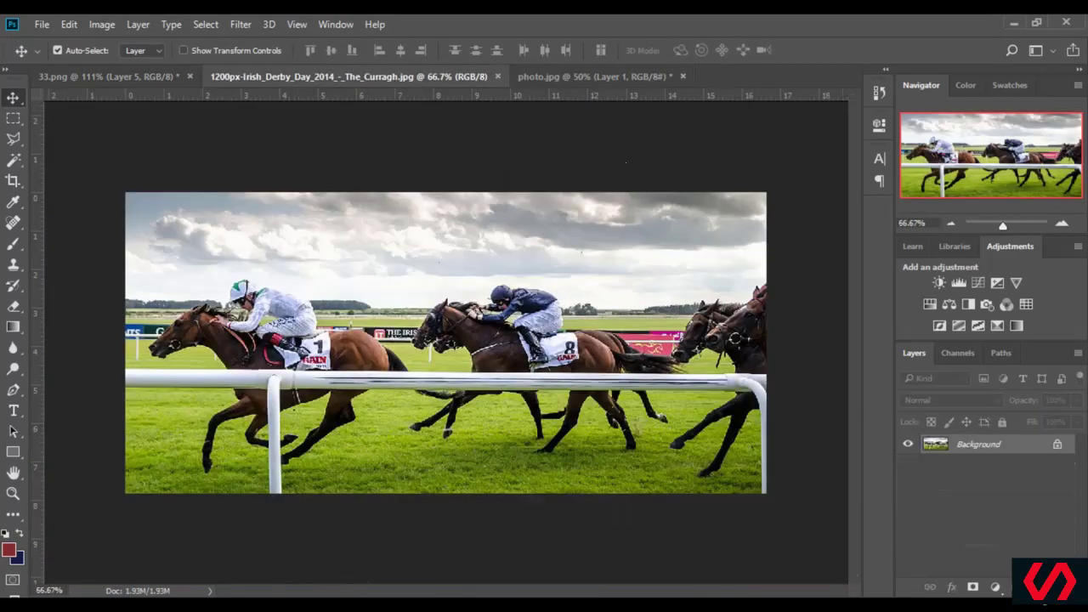
key(alt+Tab)
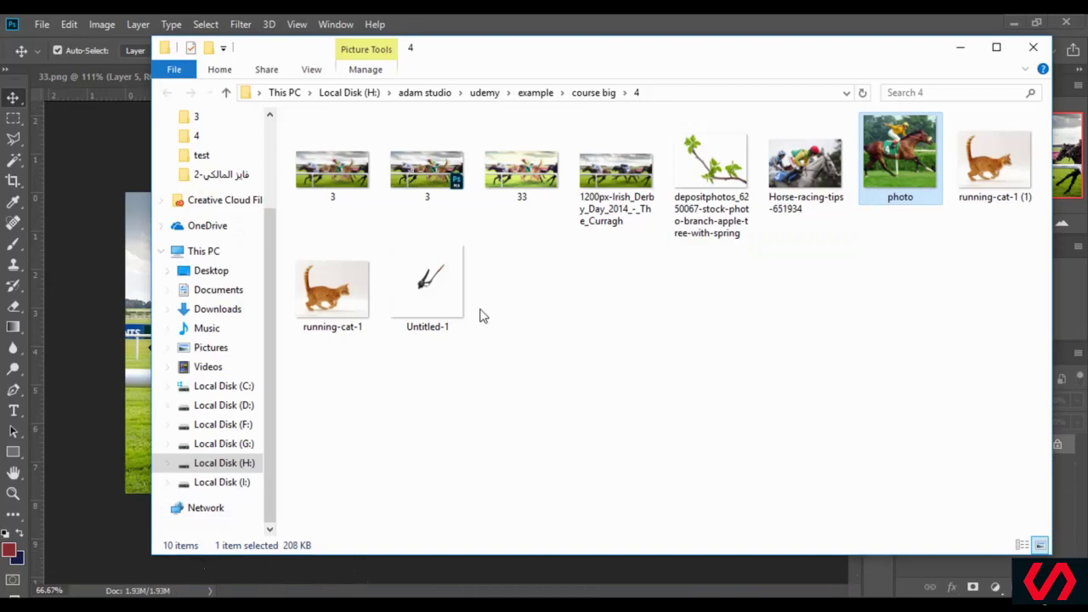
double_click(829, 176)
right_click(463, 274)
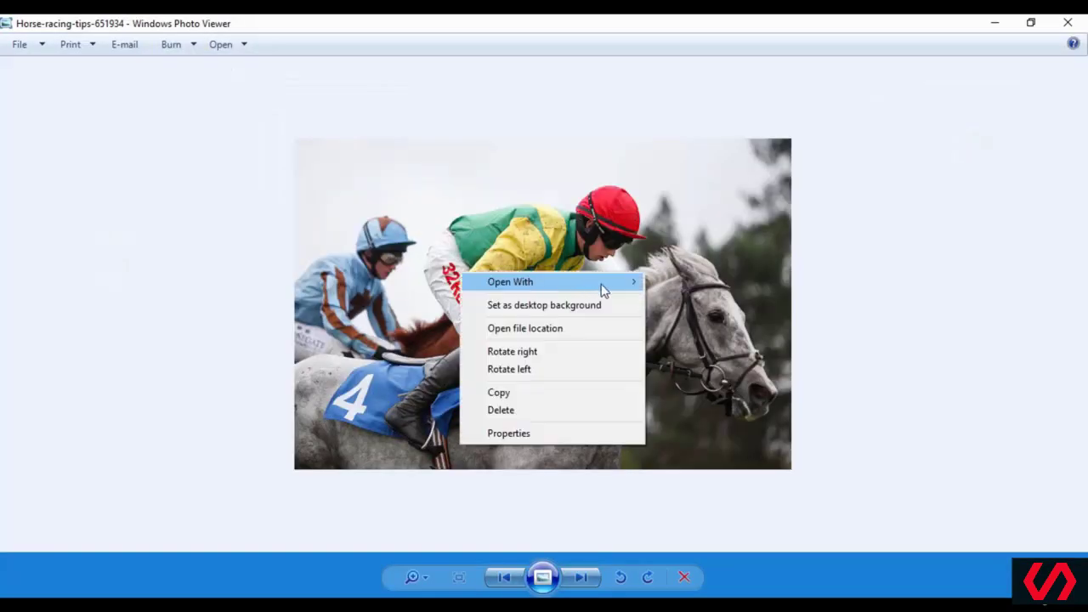
mouse_move(603, 291)
click(731, 368)
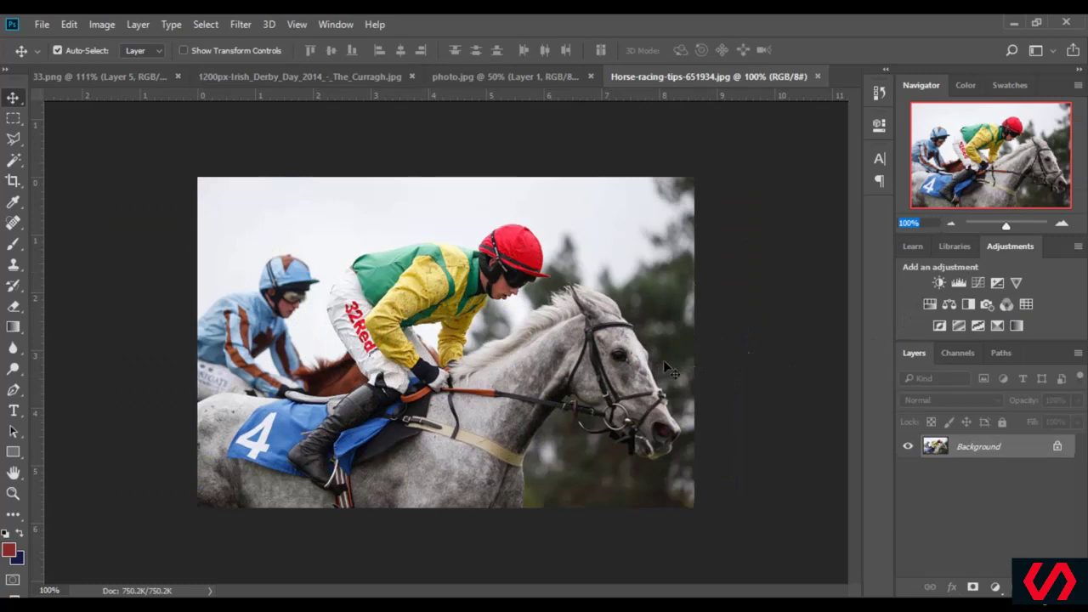
- Outline the red-capped jockey, including his boot, leg and hands, with a closed Polygonal Lasso selection
text(00)
key(Return)
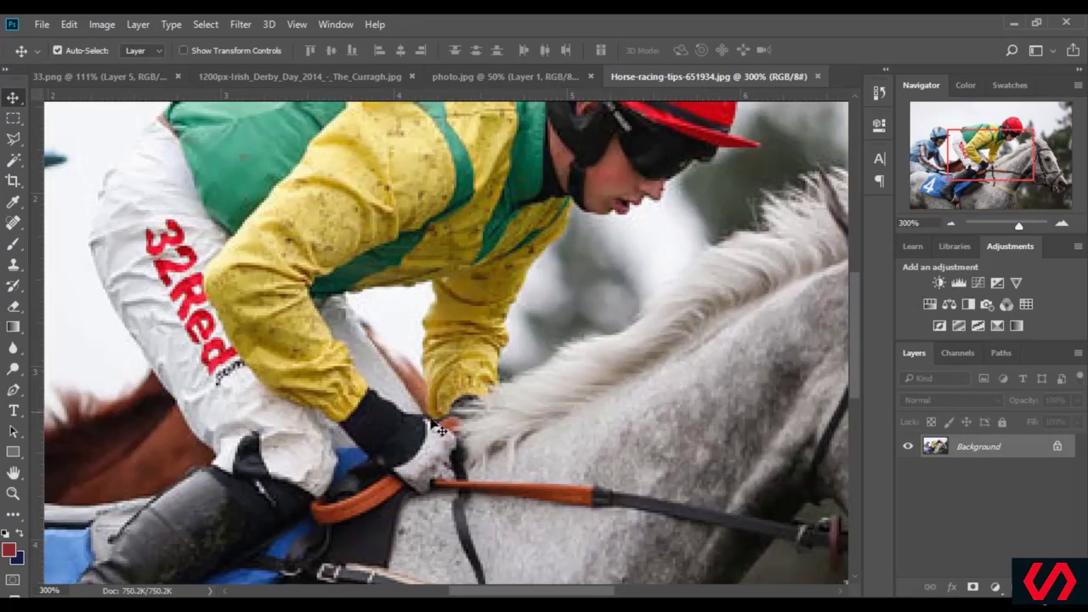
scroll(446, 340, down, 3)
scroll(89, 307, down, 3)
scroll(89, 308, left, 4)
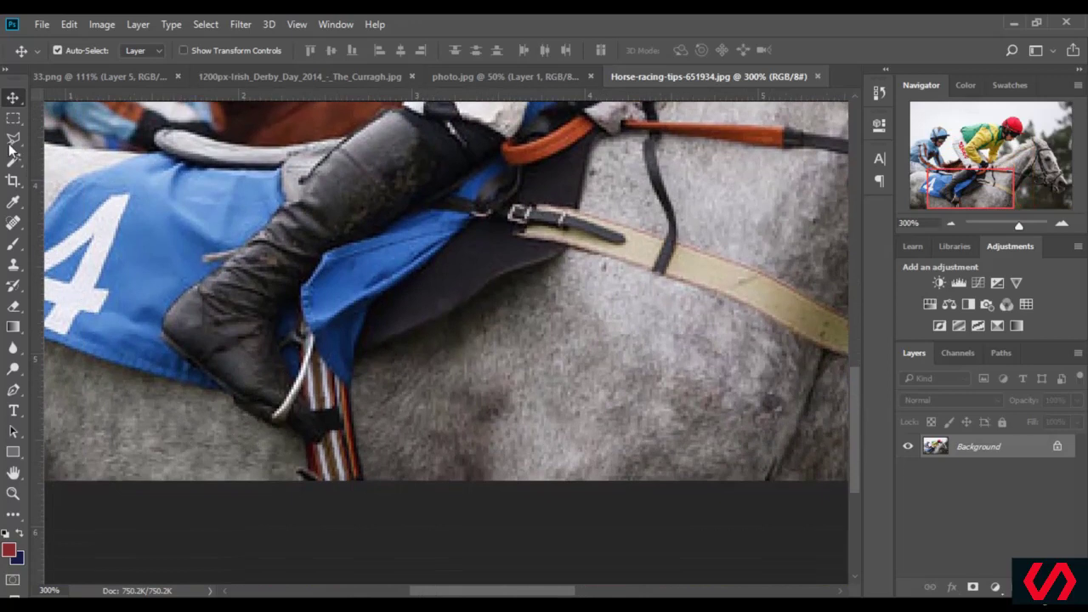
click(12, 140)
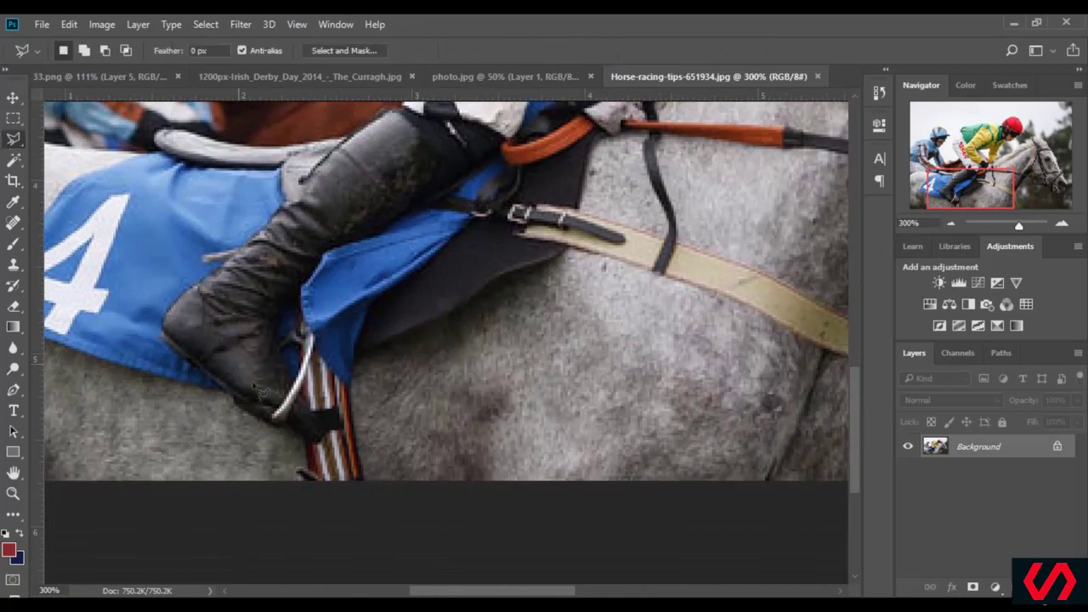
mouse_move(257, 425)
mouse_down()
mouse_move(161, 331)
mouse_move(163, 313)
mouse_move(197, 289)
mouse_up()
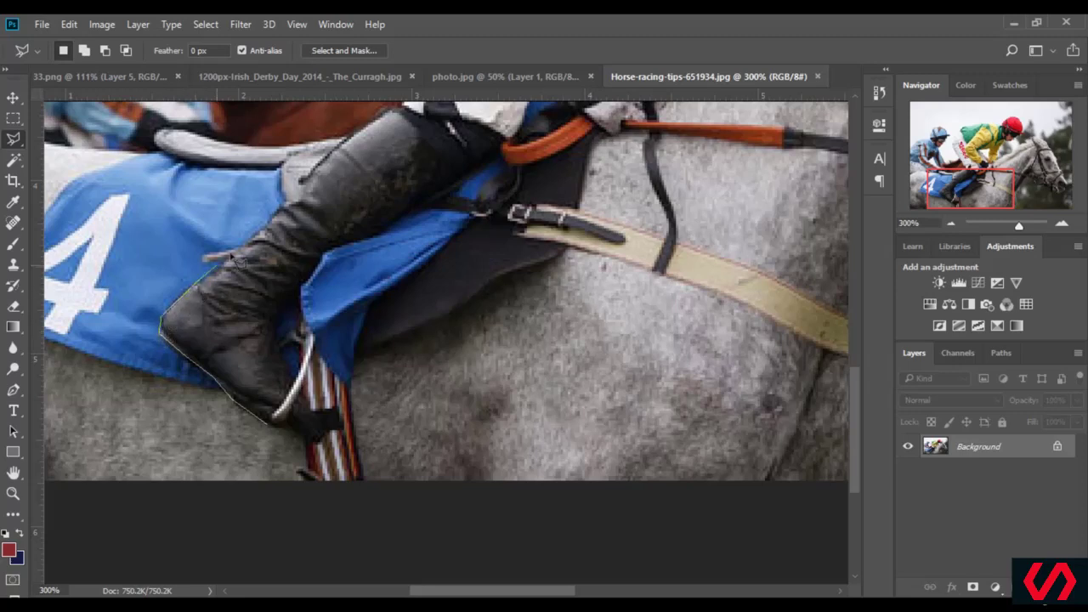
mouse_move(241, 261)
mouse_down()
mouse_move(309, 214)
mouse_move(309, 191)
mouse_move(335, 184)
mouse_move(318, 179)
mouse_move(351, 141)
mouse_move(451, 80)
mouse_move(455, 120)
mouse_move(390, 276)
mouse_move(411, 257)
mouse_move(351, 166)
mouse_move(317, 159)
mouse_move(320, 75)
mouse_move(310, 211)
mouse_move(298, 214)
mouse_move(309, 256)
mouse_move(279, 173)
mouse_move(305, 73)
mouse_move(289, 336)
mouse_move(309, 293)
mouse_move(351, 261)
mouse_move(347, 279)
mouse_move(378, 235)
mouse_move(399, 227)
mouse_move(413, 229)
mouse_move(384, 243)
mouse_move(442, 217)
mouse_move(570, 192)
mouse_move(646, 189)
mouse_move(739, 204)
mouse_up()
mouse_move(799, 174)
mouse_down()
mouse_move(623, 152)
mouse_move(538, 169)
mouse_move(509, 158)
mouse_move(551, 146)
mouse_move(528, 133)
mouse_move(588, 135)
mouse_move(639, 174)
mouse_move(665, 253)
mouse_move(649, 272)
mouse_move(683, 292)
mouse_move(643, 296)
mouse_move(590, 329)
mouse_move(583, 350)
mouse_move(497, 364)
mouse_move(459, 390)
mouse_move(423, 451)
mouse_move(426, 490)
mouse_move(388, 583)
mouse_move(396, 225)
mouse_move(422, 267)
mouse_move(370, 324)
mouse_move(366, 340)
mouse_move(379, 342)
mouse_move(348, 382)
mouse_move(327, 369)
mouse_move(245, 412)
mouse_move(222, 408)
mouse_move(209, 432)
mouse_move(405, 435)
mouse_move(355, 444)
mouse_move(254, 504)
mouse_move(213, 561)
mouse_move(199, 445)
mouse_move(211, 485)
mouse_move(224, 431)
mouse_move(246, 457)
mouse_move(219, 525)
mouse_move(246, 557)
mouse_move(209, 551)
mouse_up()
key(space)
key(space)
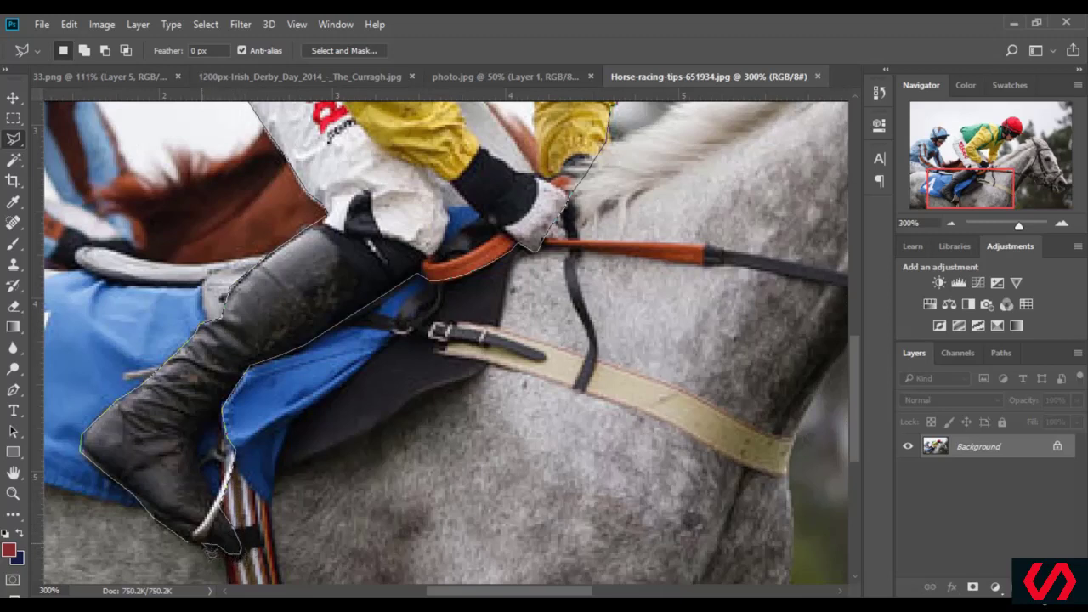
key(Escape)
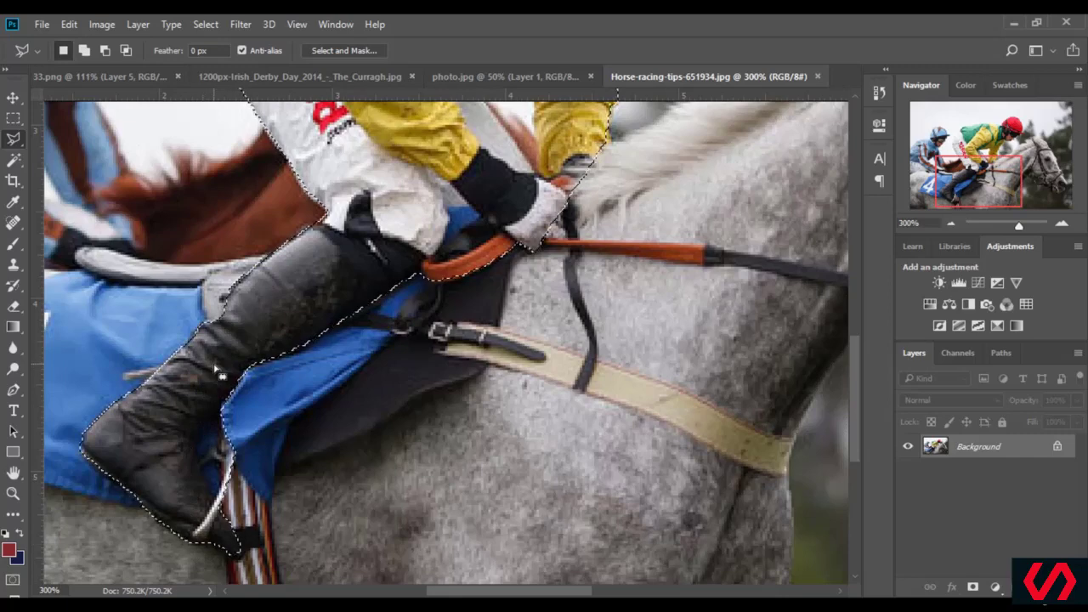
- Copy the selected jockey to a new layer and place that layer over the cat in 33.png
right_click(303, 262)
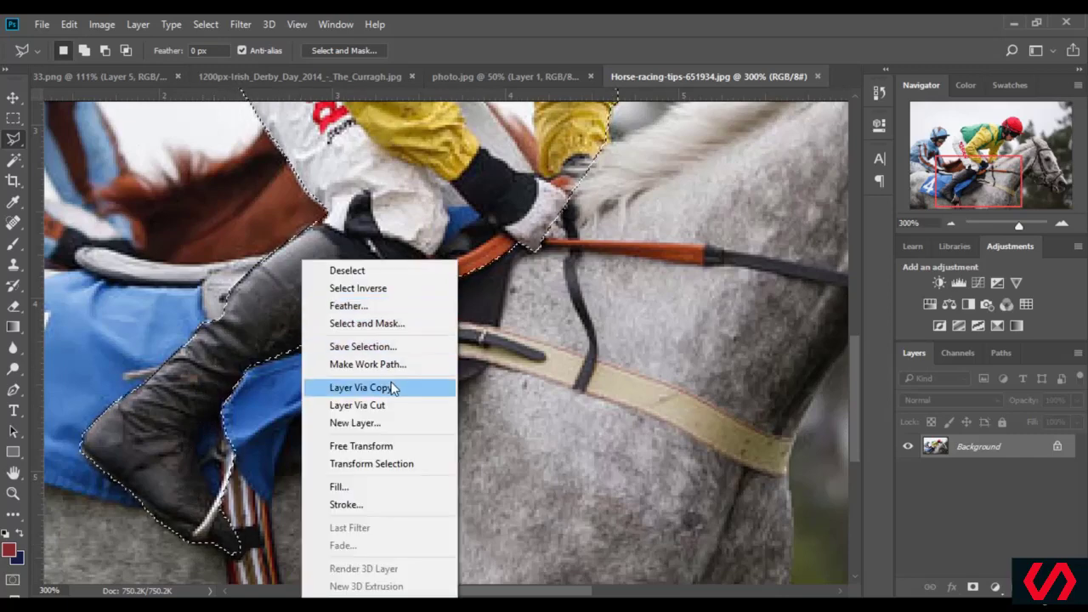
click(360, 386)
key(v)
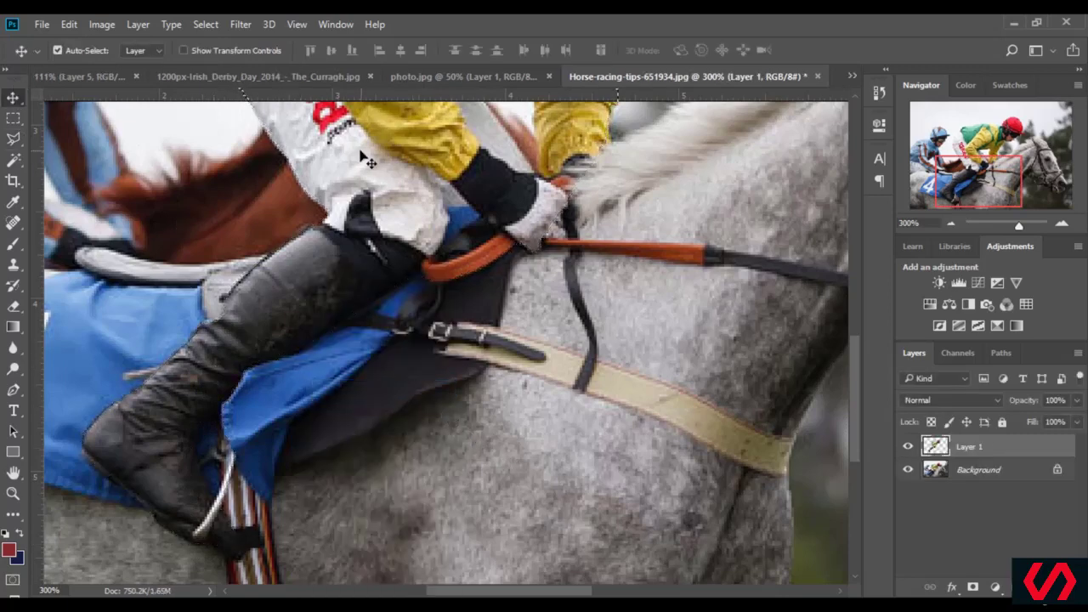
drag(306, 161, 544, 314)
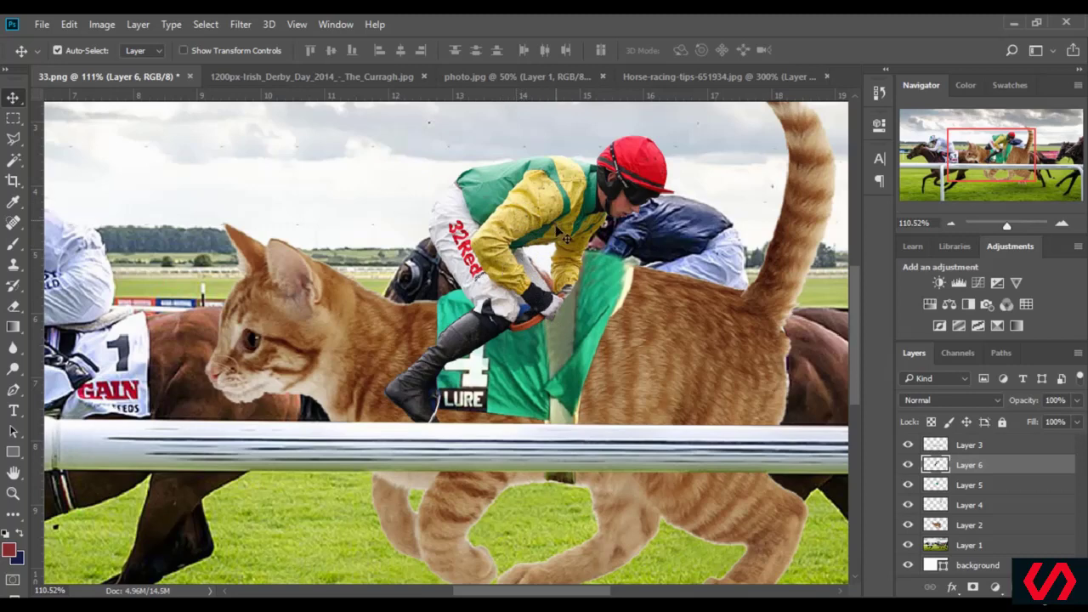
- Mirror the jockey to face forward, scale him to about 78% width and 90% height, and move him over the saddlecloth
click(217, 51)
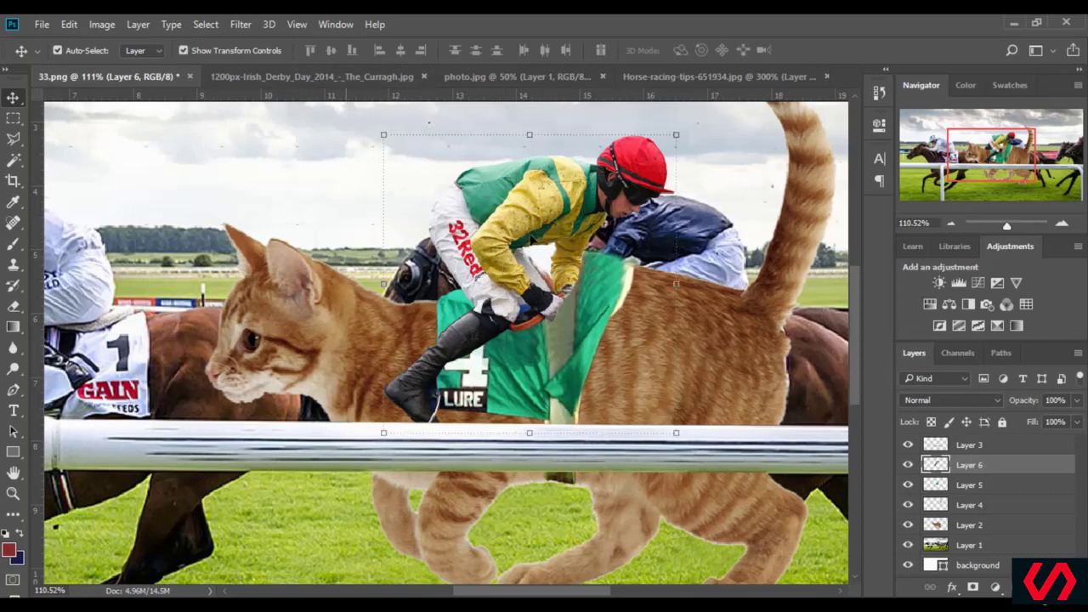
drag(682, 289, 151, 285)
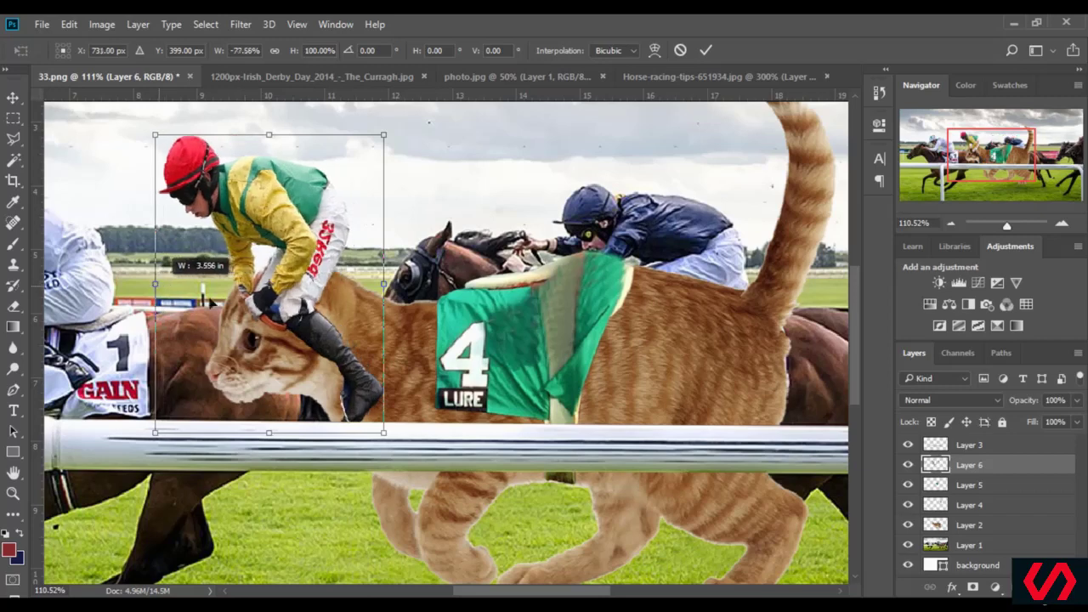
drag(359, 290, 491, 284)
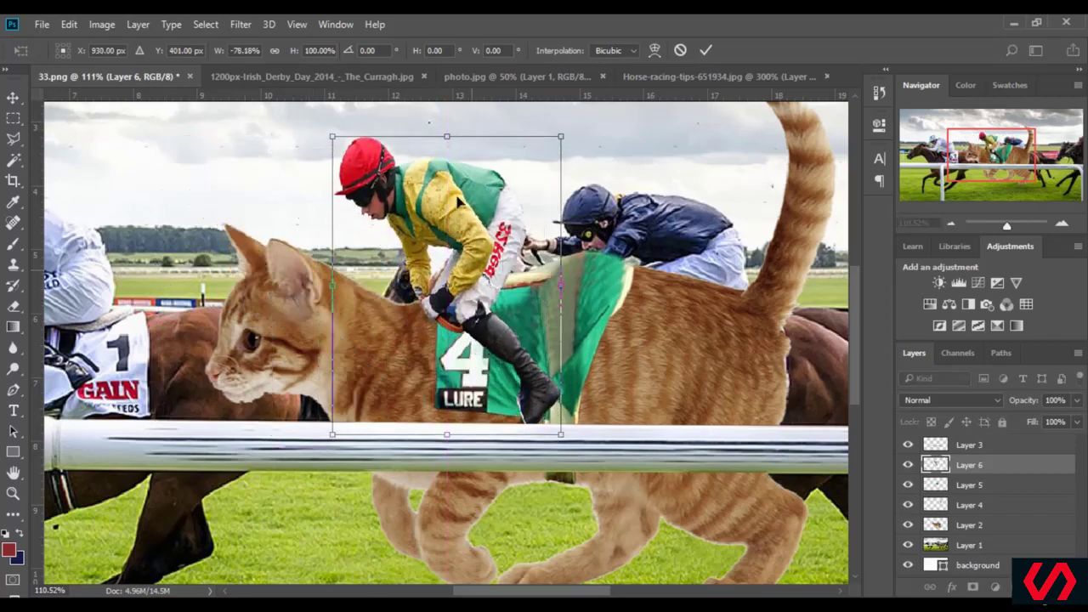
drag(445, 140, 445, 166)
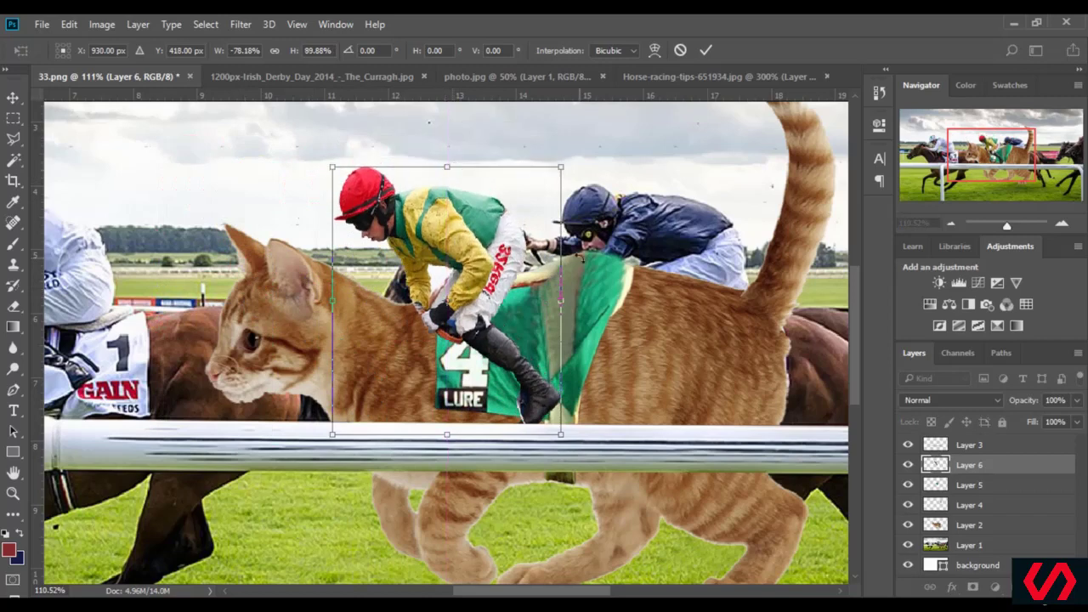
- Rotate the jockey about 13° clockwise, seat him on the number 4 saddlecloth and apply the transform
drag(579, 259, 583, 304)
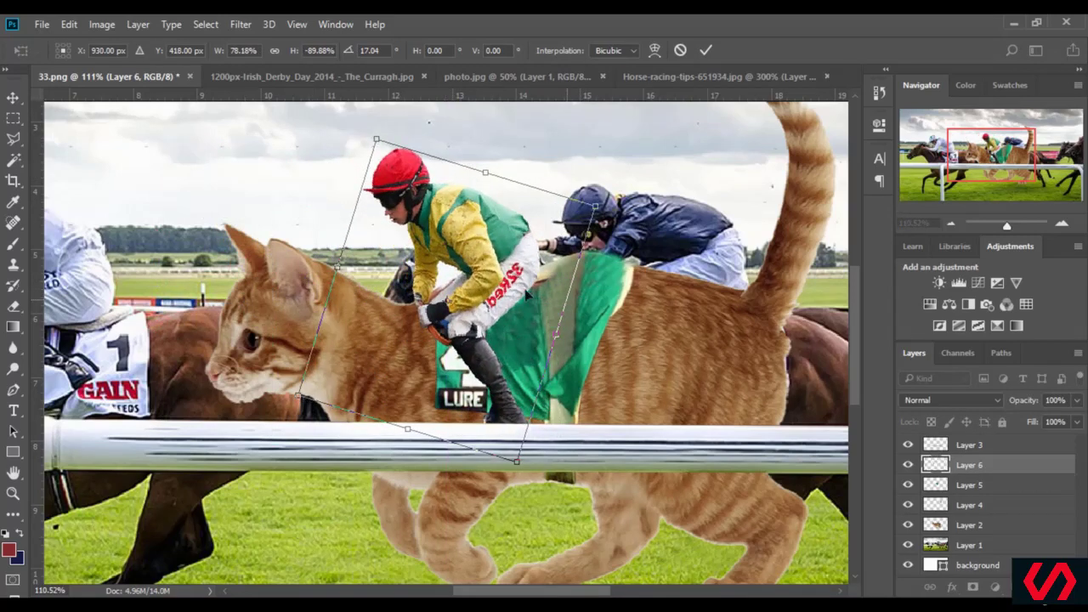
drag(529, 282, 541, 251)
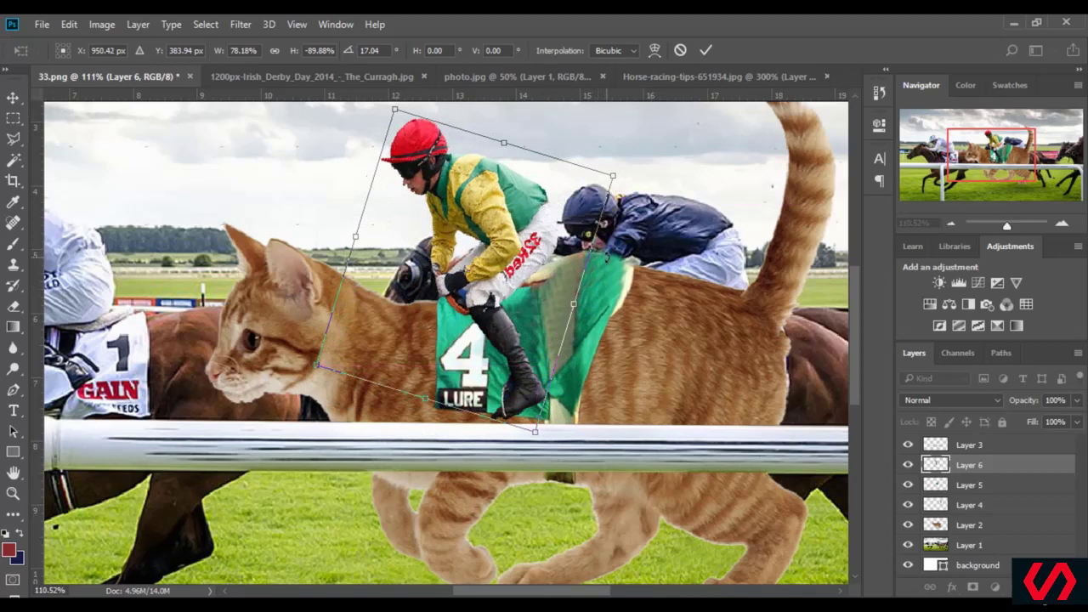
drag(607, 255, 606, 244)
mouse_move(515, 245)
mouse_down()
mouse_move(504, 236)
mouse_move(512, 238)
mouse_move(495, 249)
mouse_move(527, 255)
mouse_up()
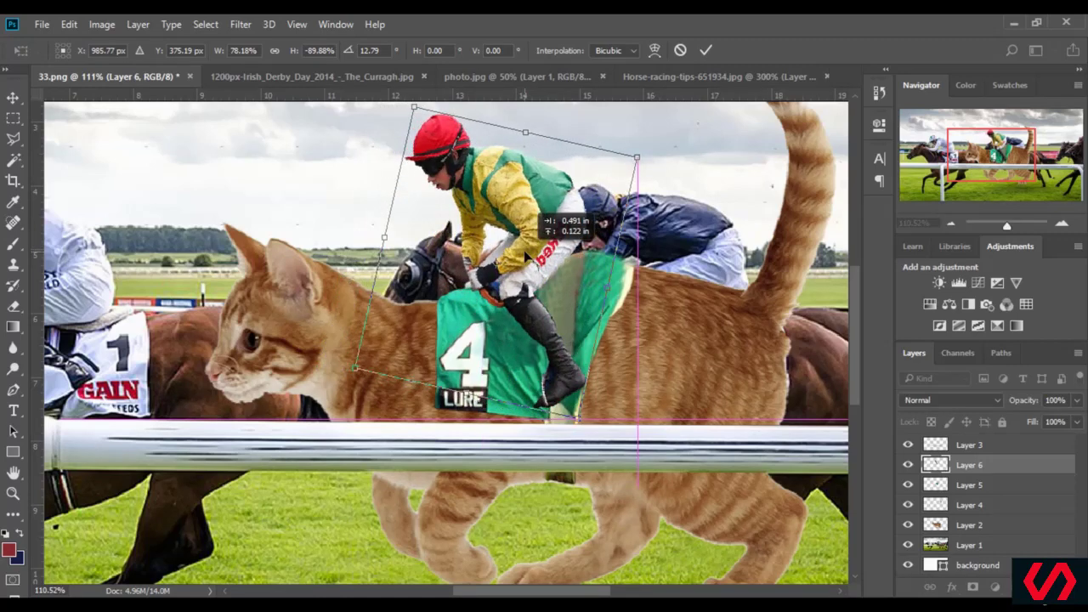
drag(525, 256, 525, 255)
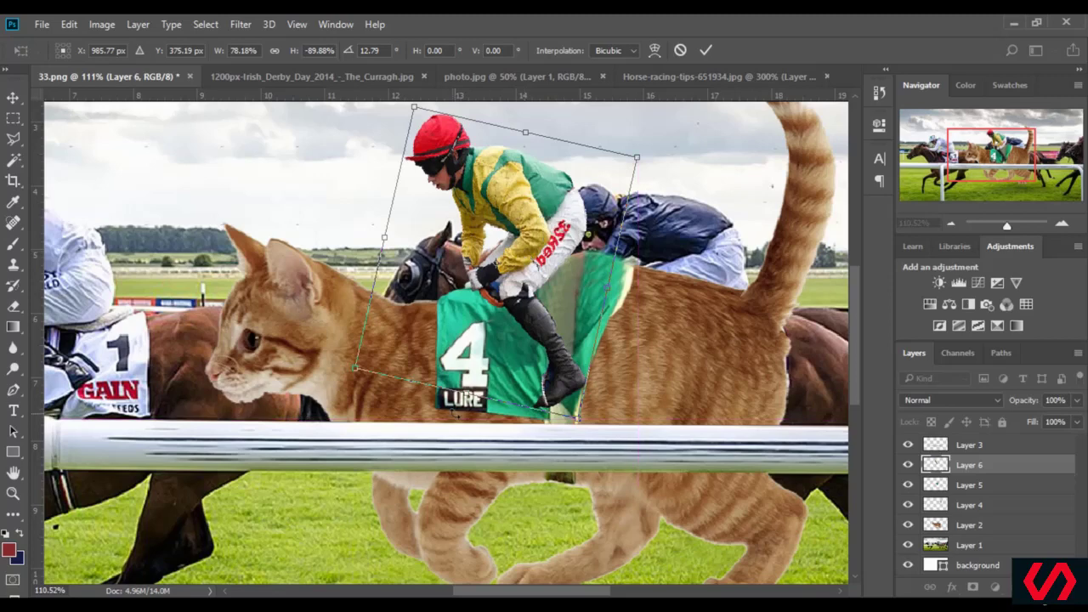
click(705, 50)
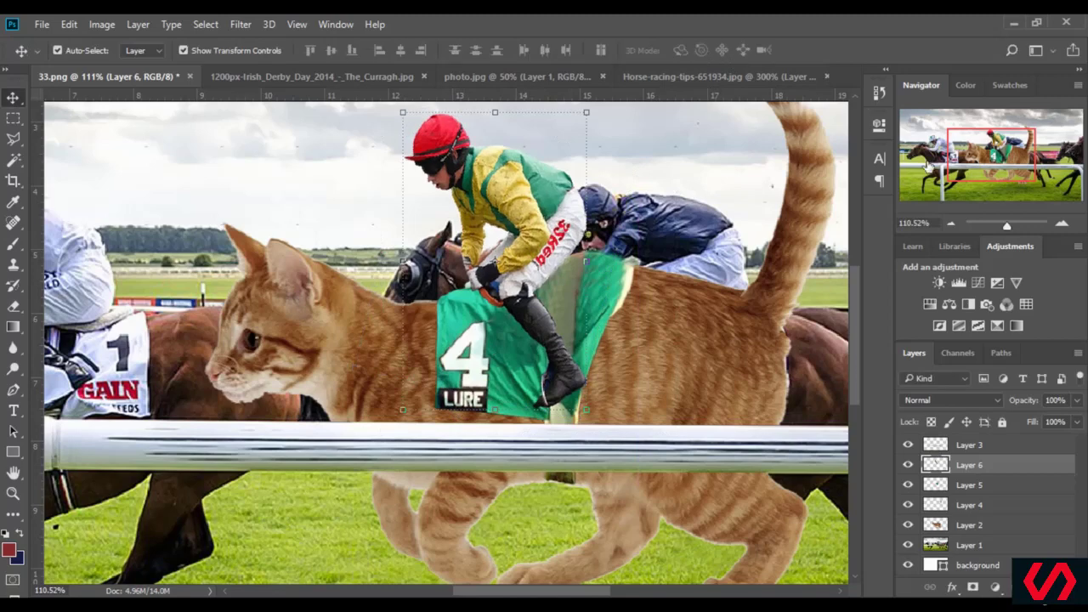
- Show the whole montage at 50% with the transform controls hidden
click(931, 226)
text(50)
key(Return)
click(277, 53)
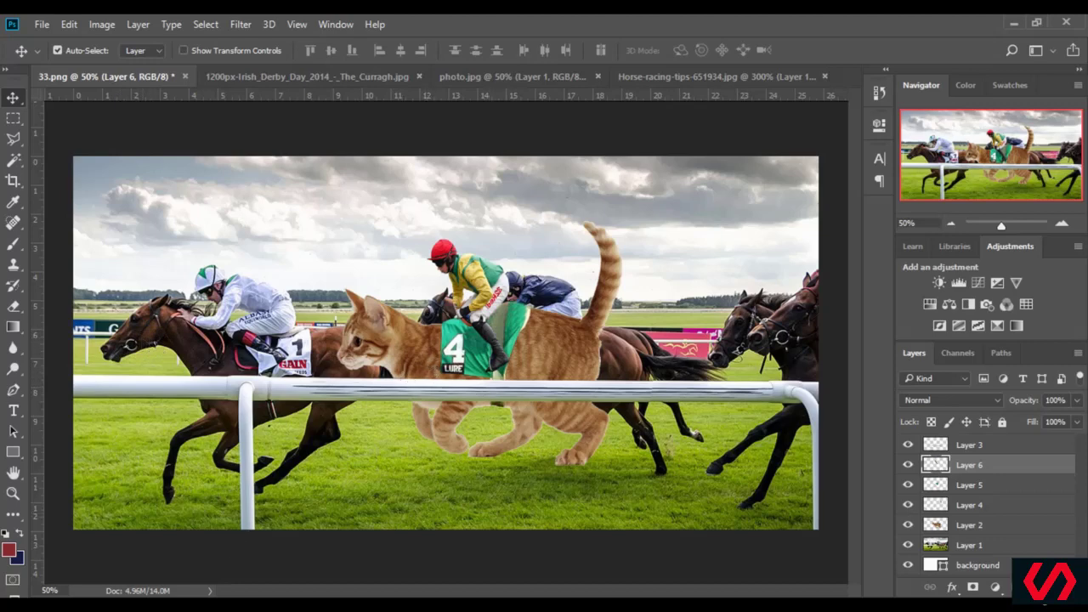
- Switch to File Explorer and view the original Horse-racing-tips-651934 photo for reference
key(alt+Tab)
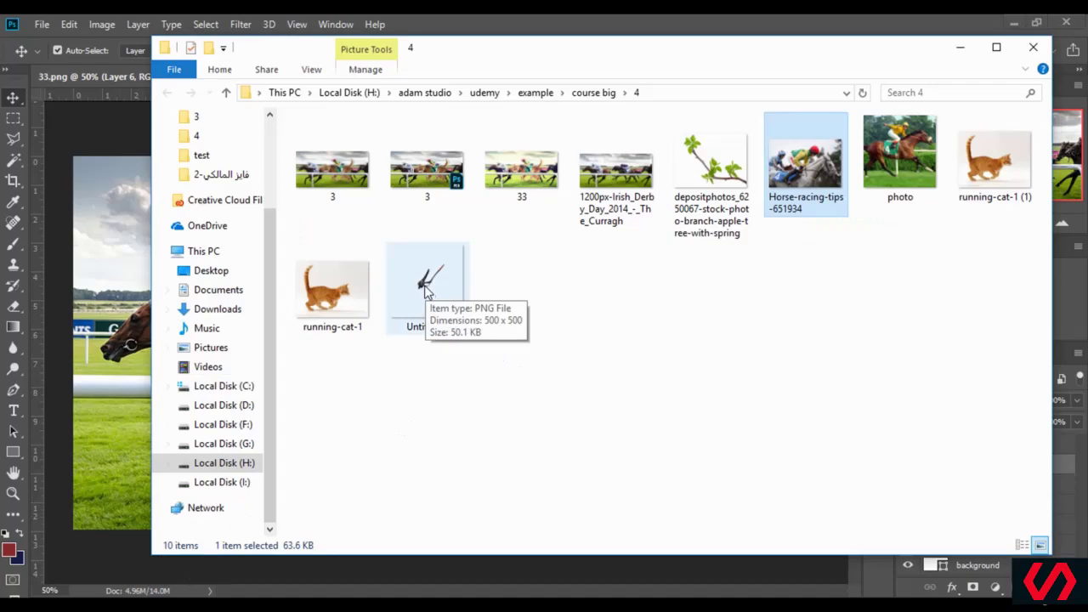
double_click(821, 175)
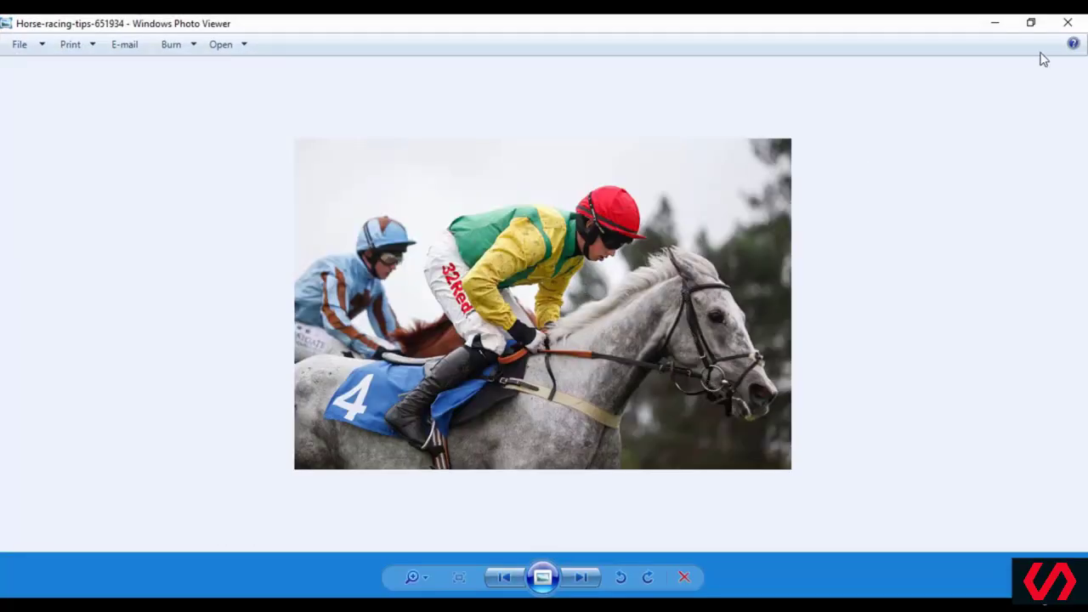
click(1067, 23)
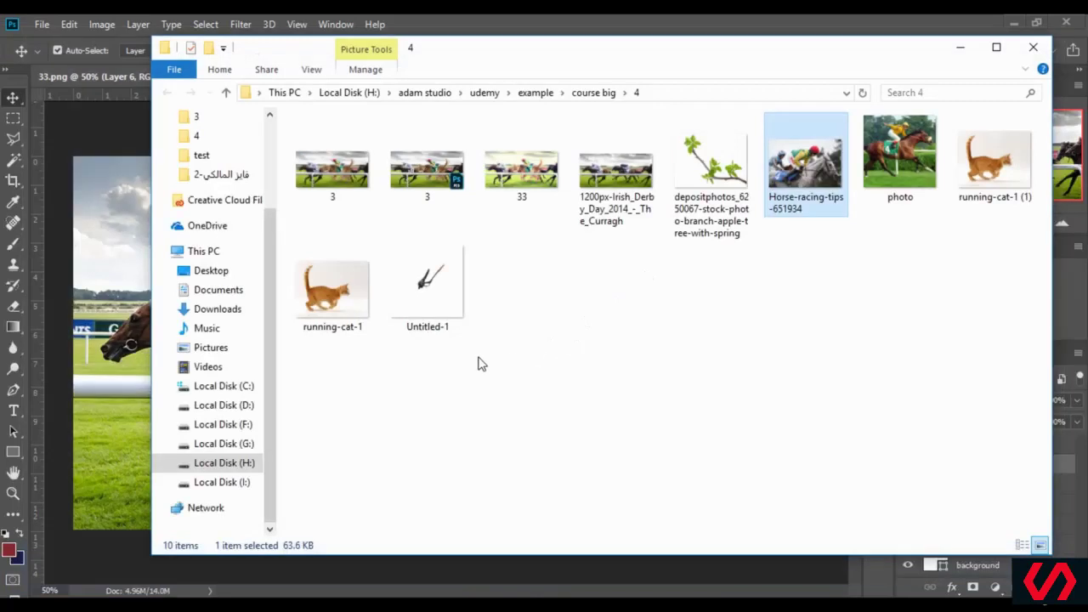
- Open the Untitled-1 bridle image in Photoshop and bring the bridle into 33.png, placing it beside the cat's cheek
double_click(427, 296)
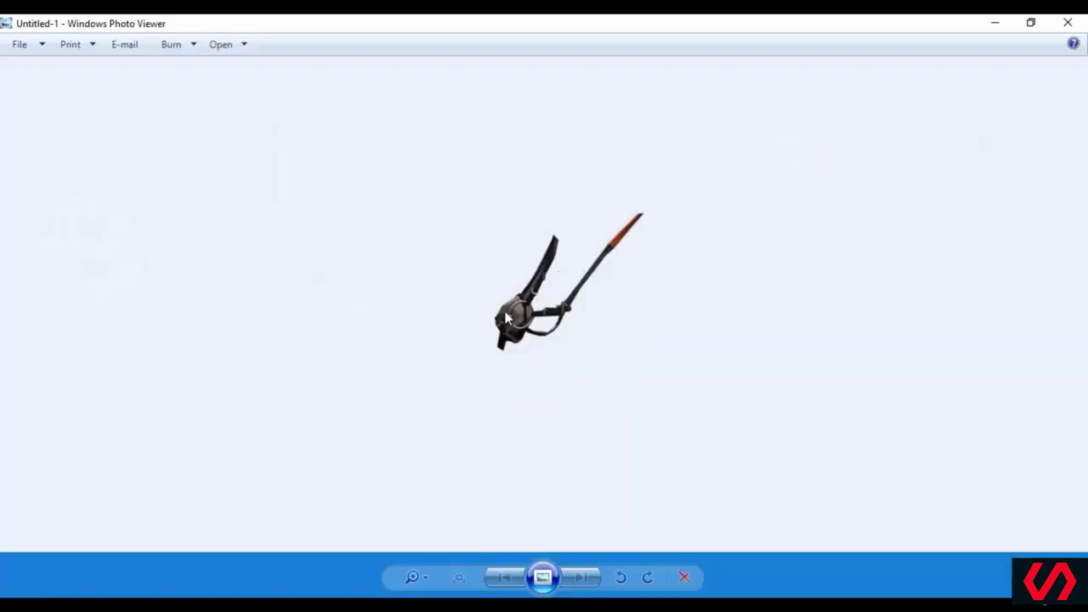
right_click(505, 313)
mouse_move(637, 328)
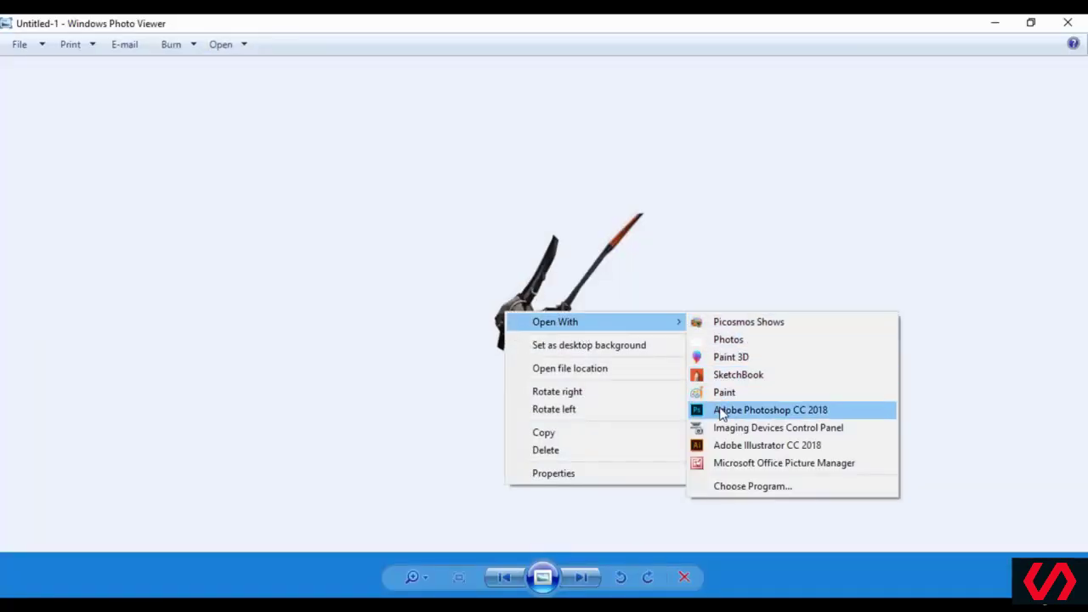
click(721, 411)
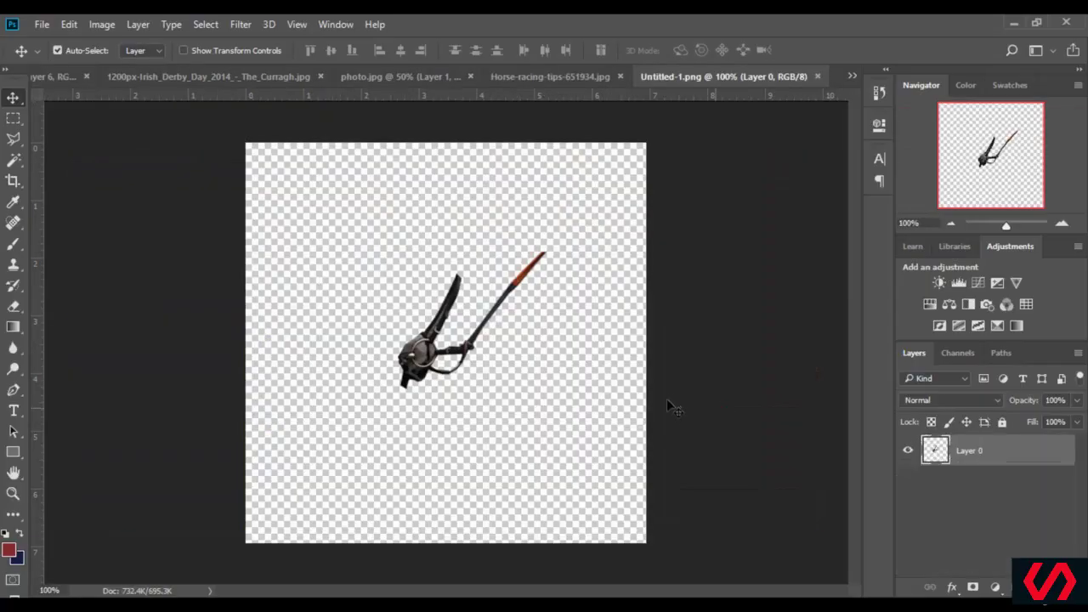
click(60, 76)
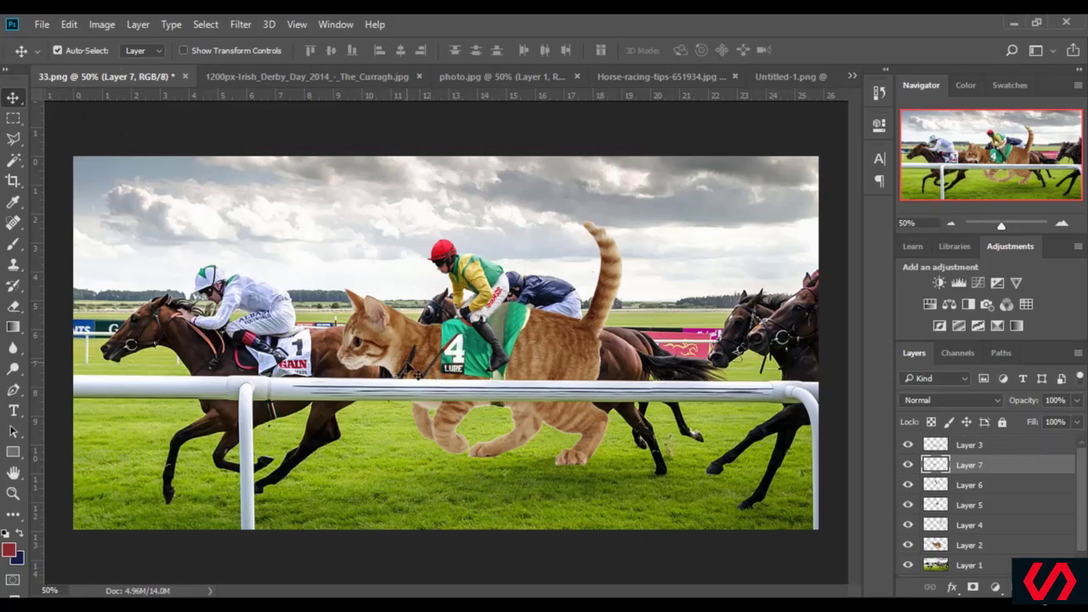
drag(408, 374, 409, 333)
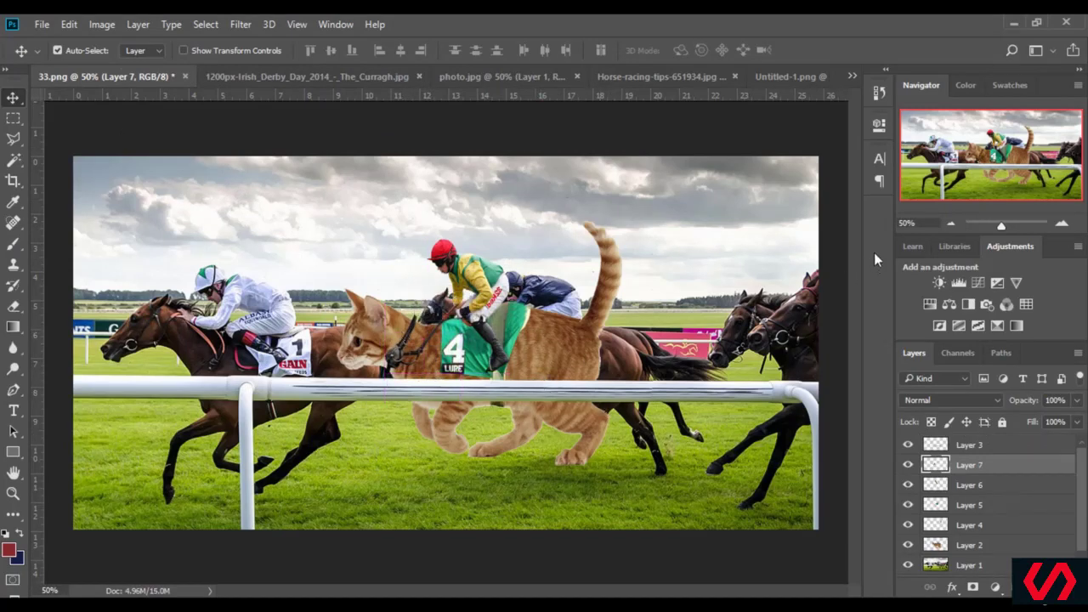
- Select the upper rein of the bridle with the Polygonal Lasso and cut it onto its own layer
click(1010, 228)
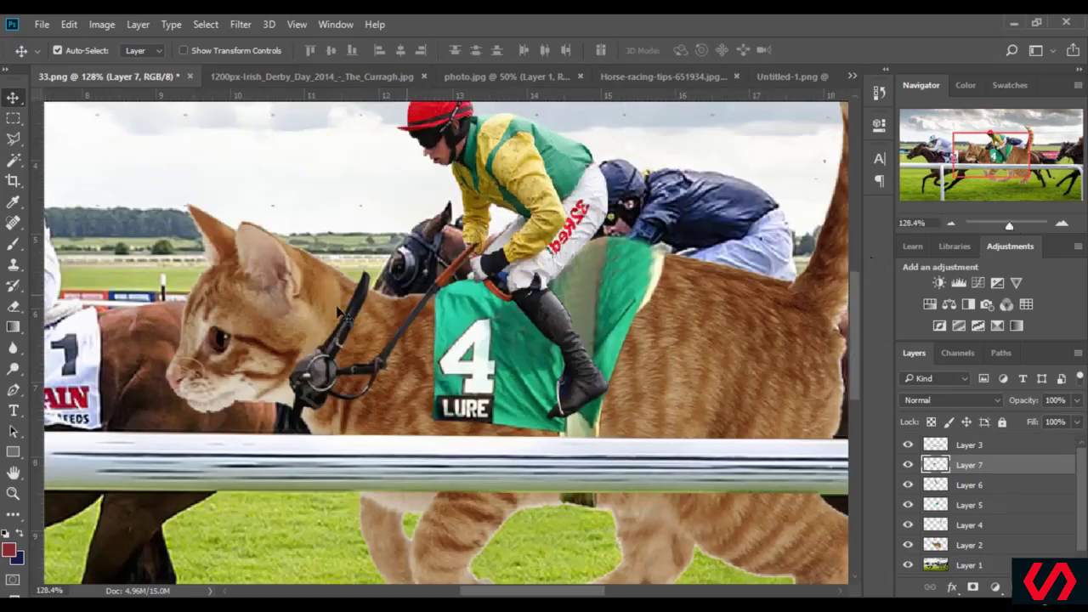
scroll(377, 352, up, 2)
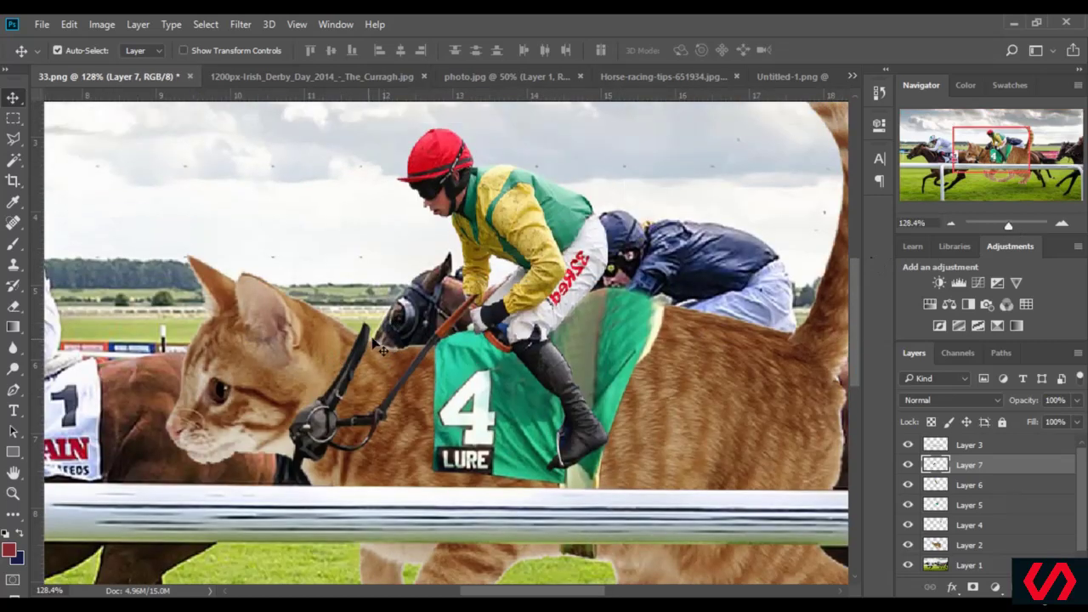
click(13, 138)
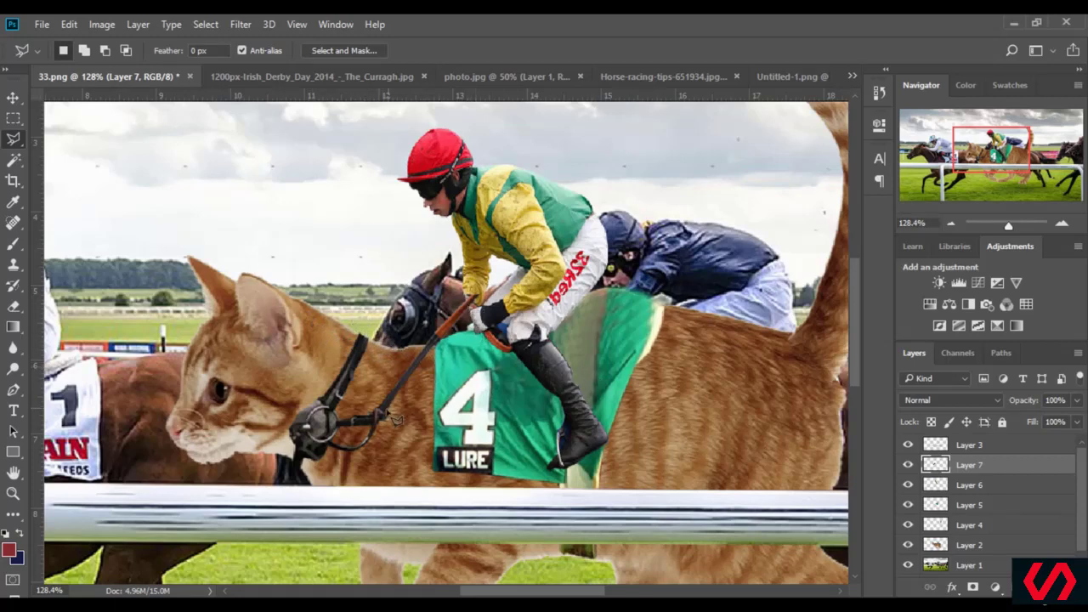
click(376, 391)
click(425, 361)
click(485, 289)
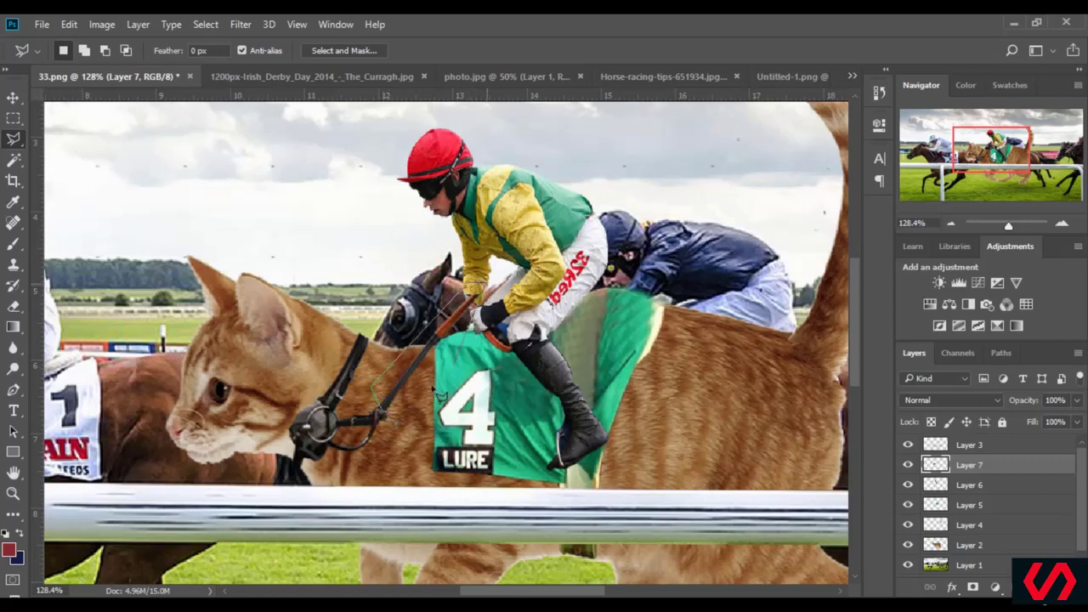
click(395, 415)
right_click(415, 408)
click(489, 178)
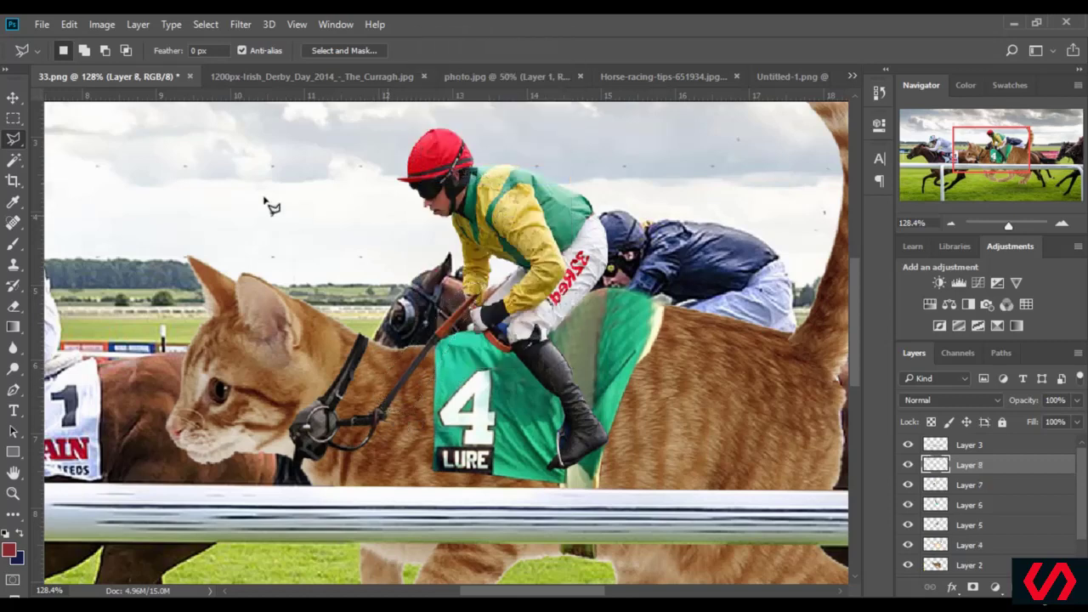
- Rotate the separated rein about 6° clockwise, position it to run from the bridle to the jockey's hand, and apply the transform
click(13, 97)
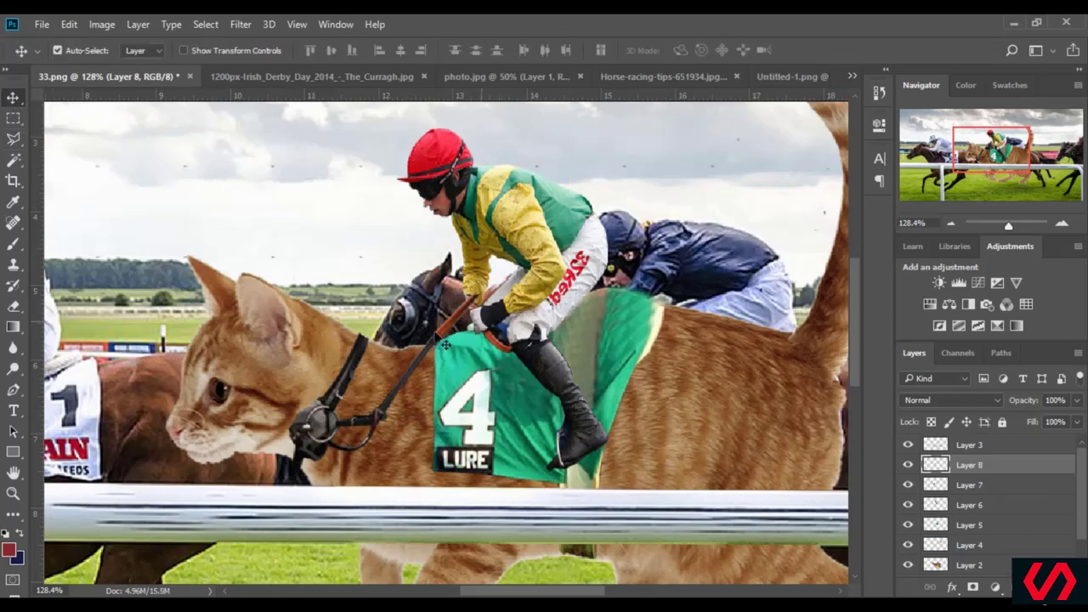
click(184, 51)
drag(497, 342, 460, 337)
key(Left)
key(Left)
key(Left)
key(Left)
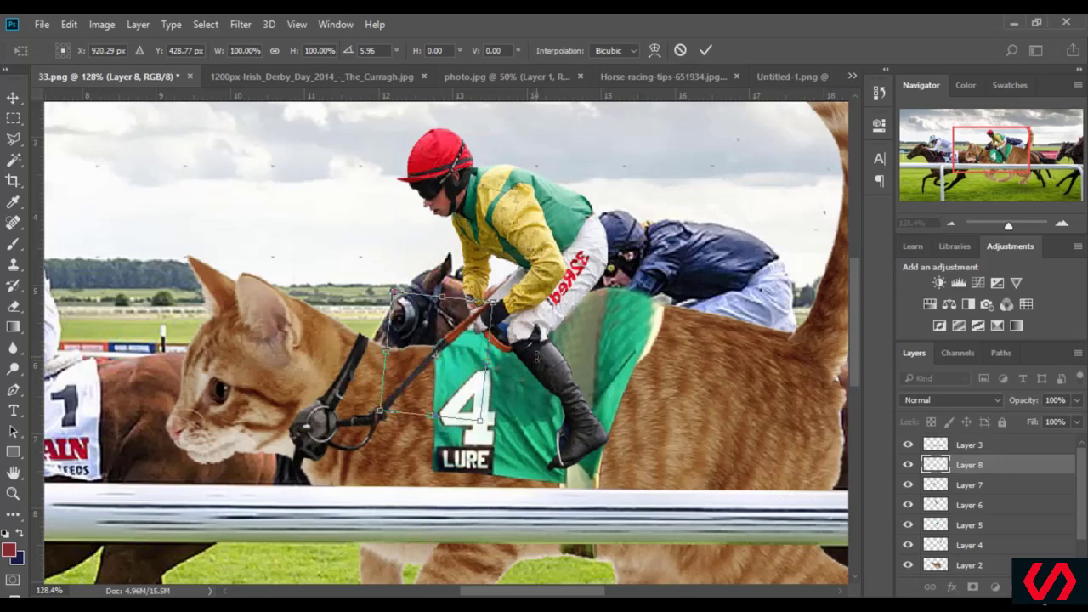
key(Down)
key(Down)
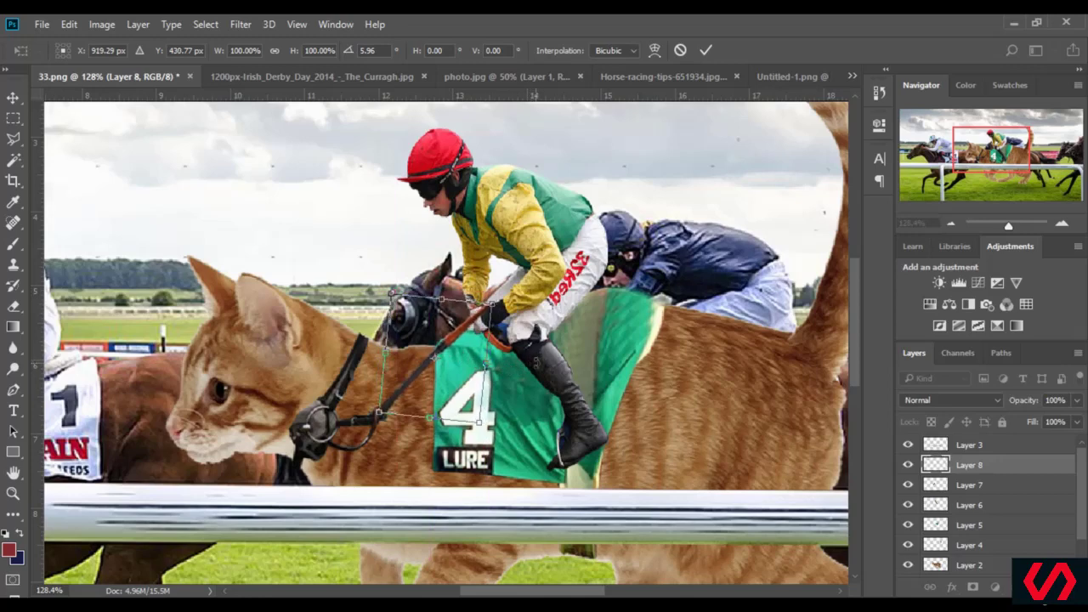
key(Return)
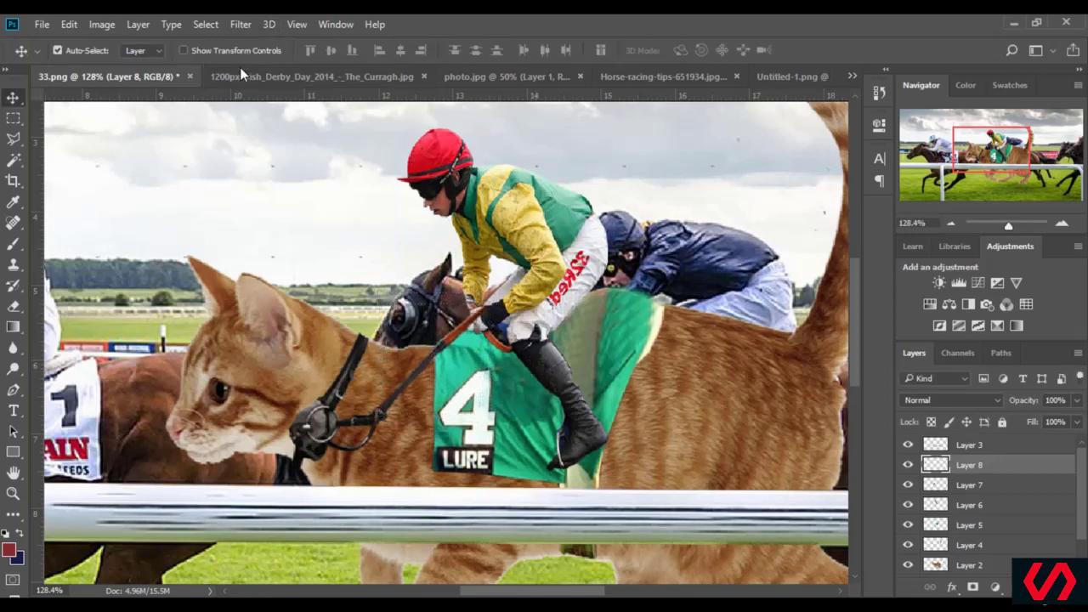
- Lasso and remove the rein end covering the jockey's glove, and return the view to 50%
click(13, 141)
drag(1008, 226, 1019, 226)
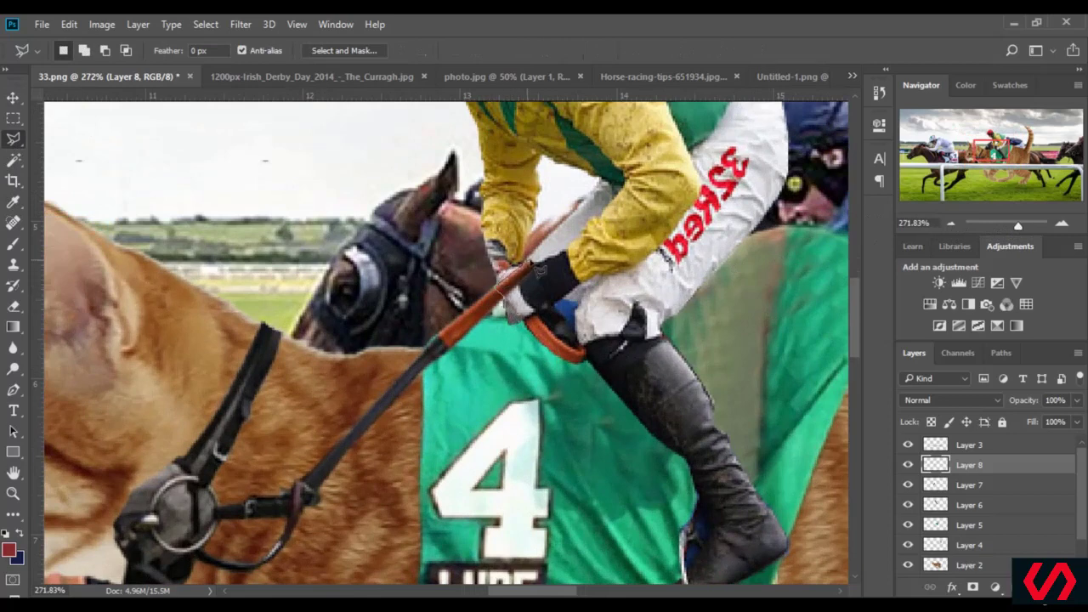
click(529, 260)
click(552, 290)
click(501, 299)
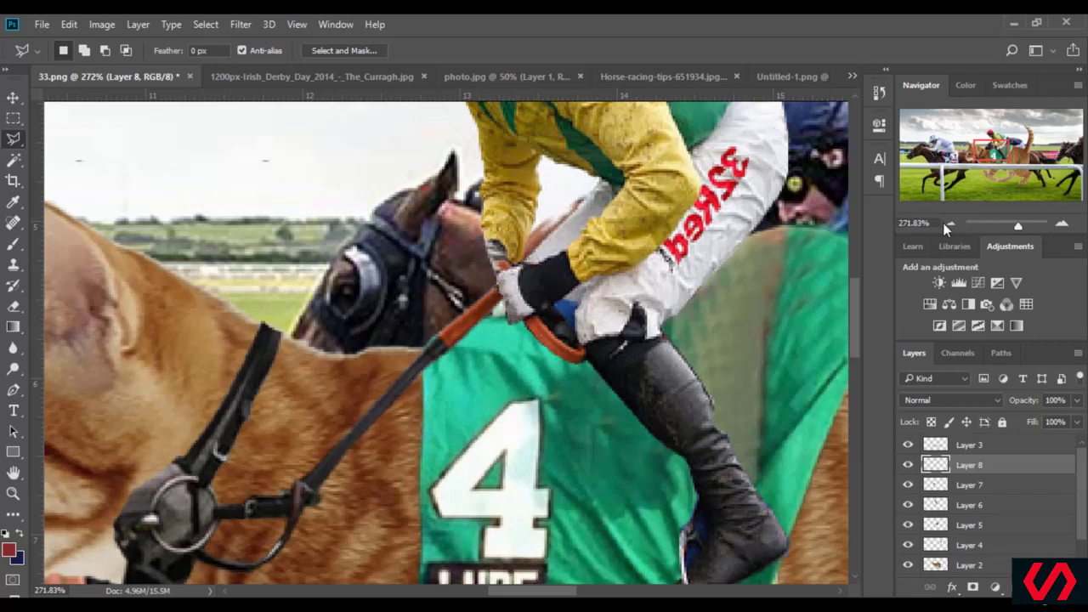
click(935, 223)
text(50)
key(Return)
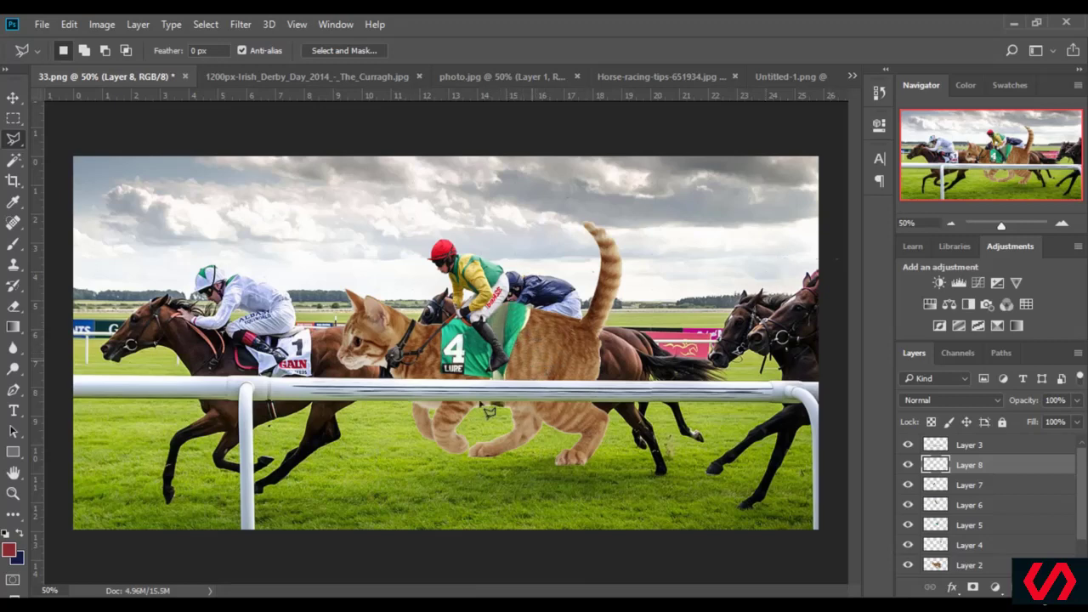
- Duplicate the cat layer, flip the copy vertically and move it below the cat's feet
click(13, 98)
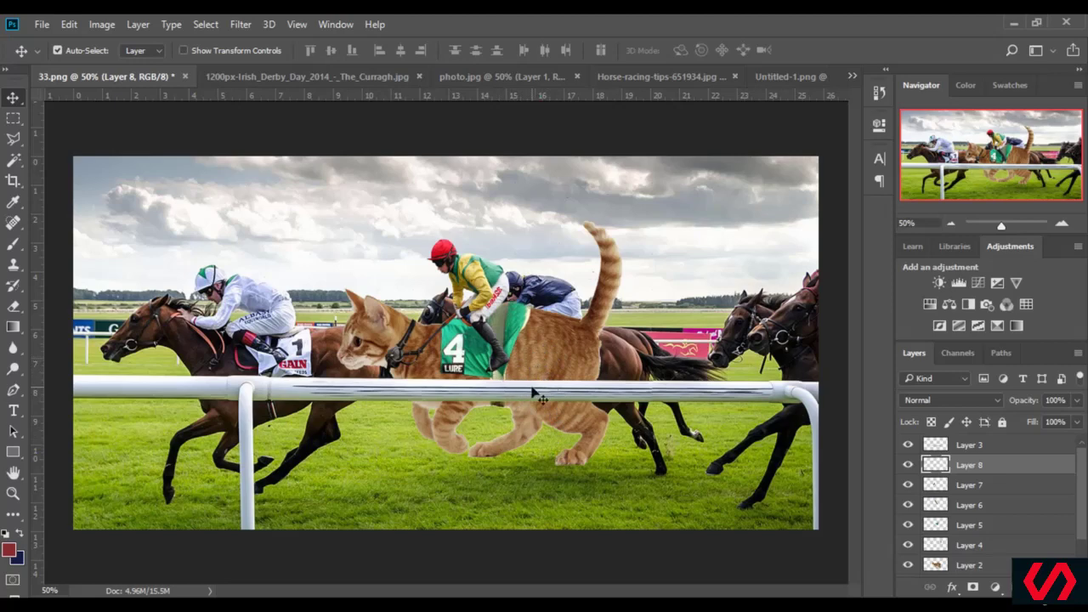
click(548, 367)
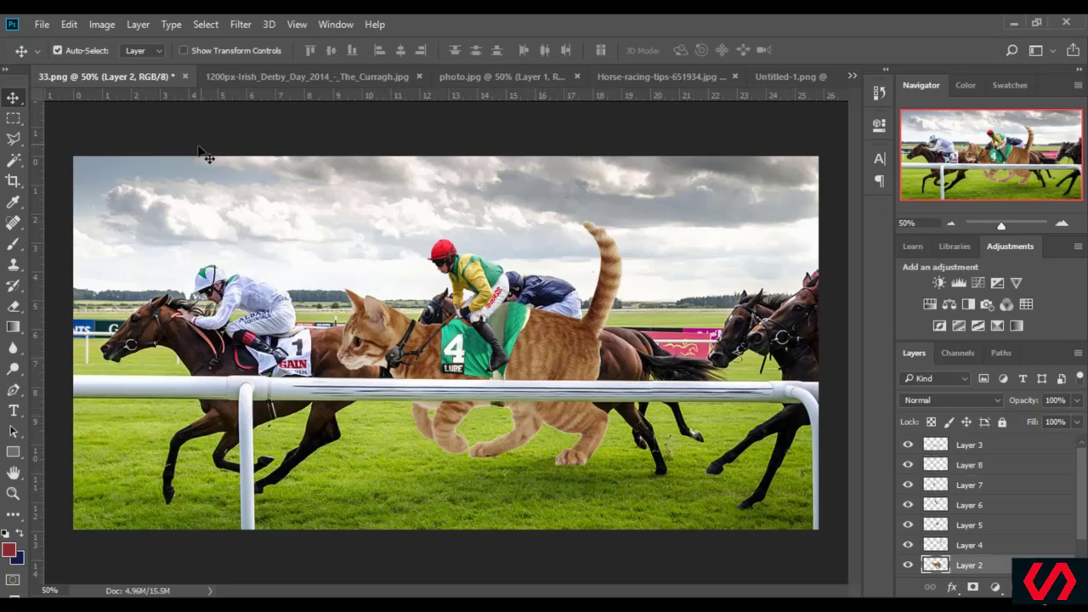
key(ctrl+j)
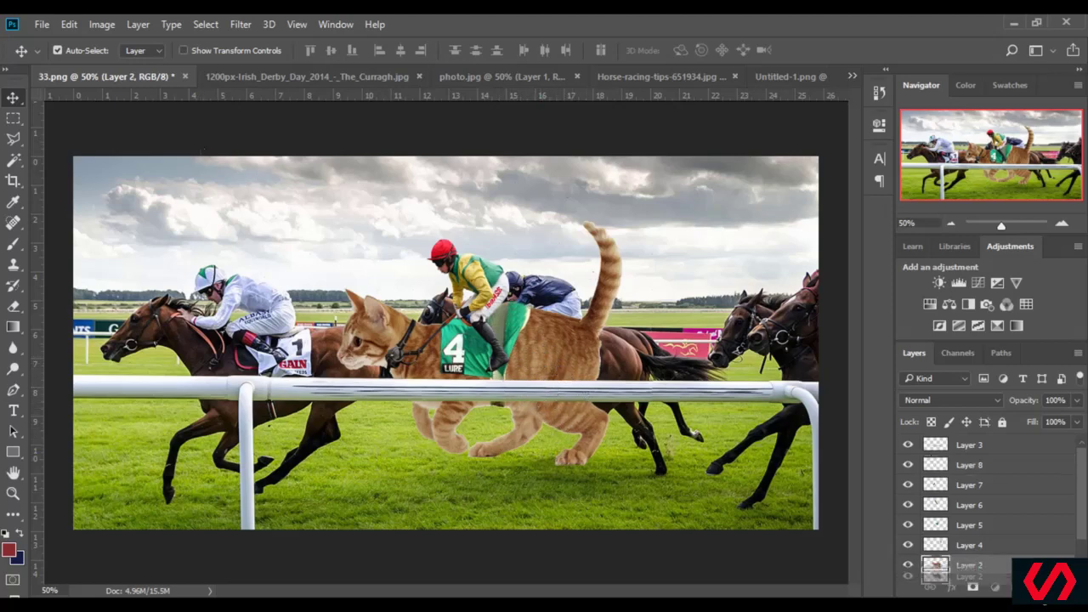
click(69, 24)
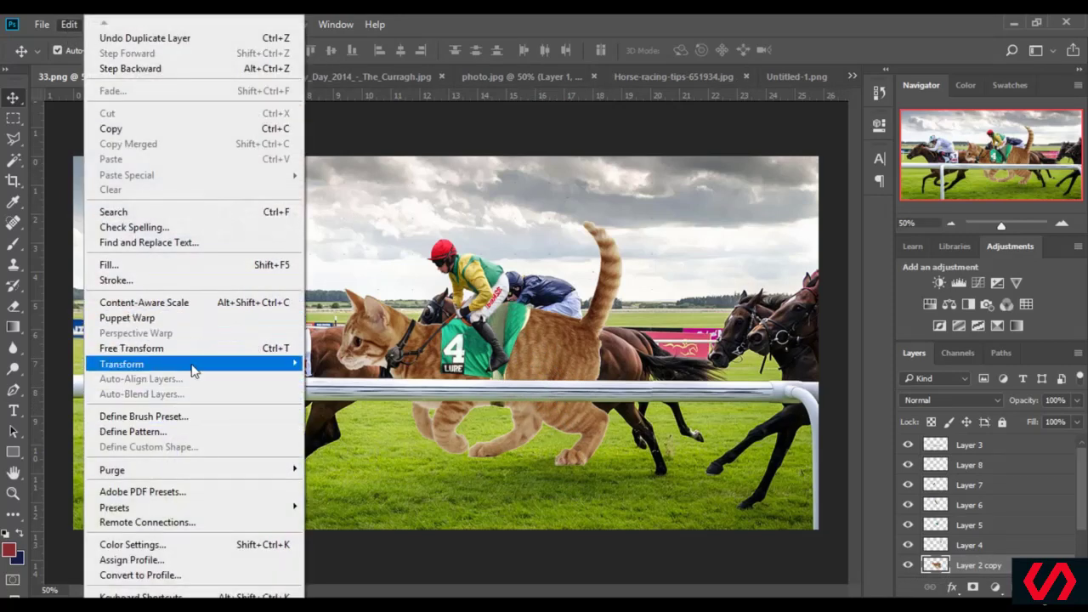
mouse_move(194, 366)
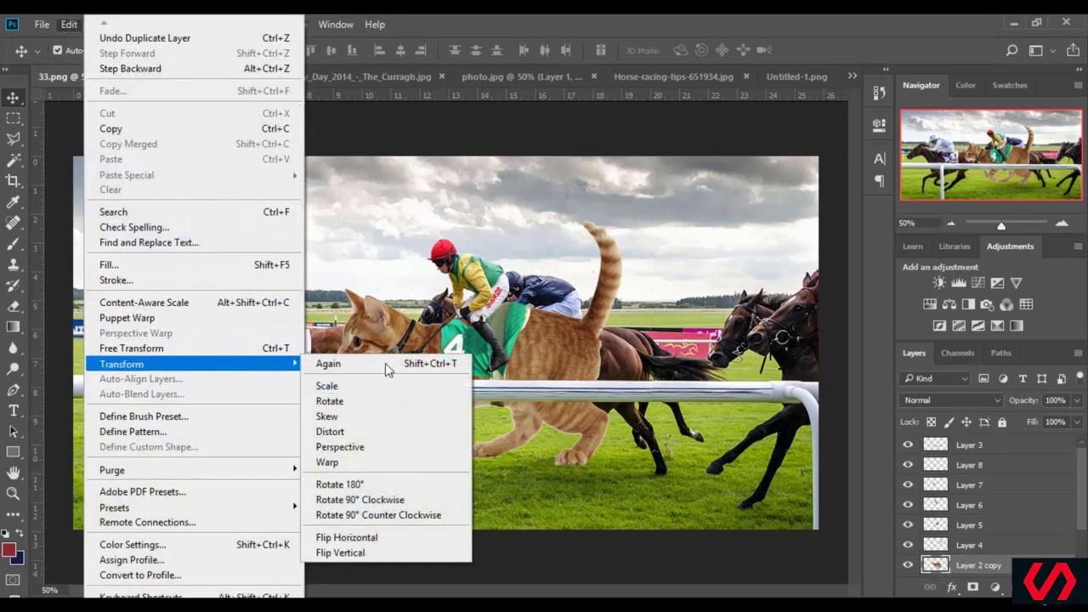
click(373, 553)
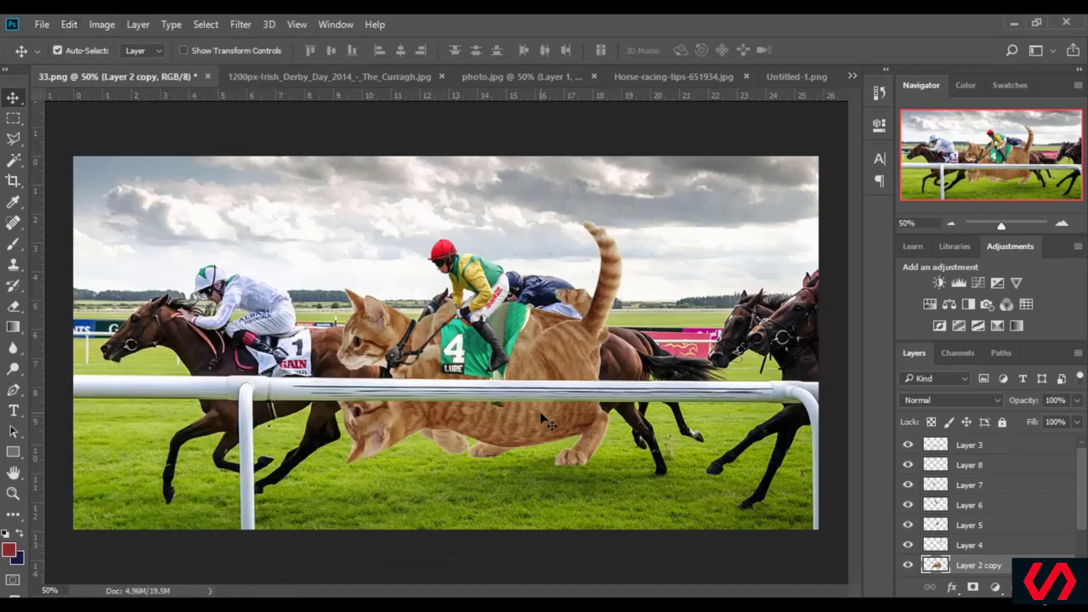
drag(544, 422, 559, 523)
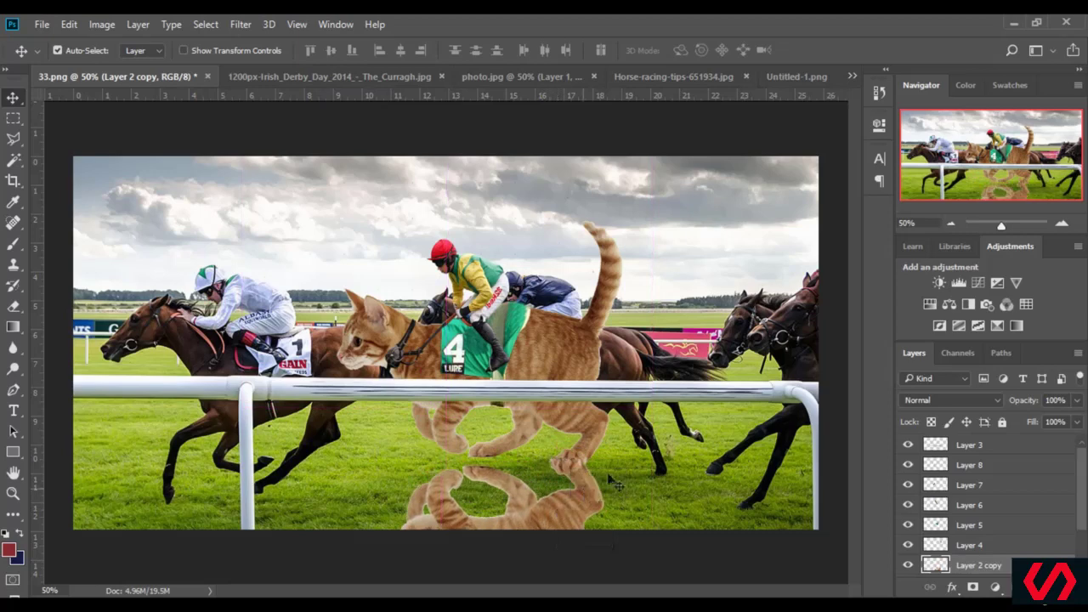
- Rotate the flipped cat copy slightly clockwise, shift it up against the cat's paws and apply the transform
click(271, 50)
drag(661, 466, 665, 488)
drag(598, 504, 579, 468)
key(Return)
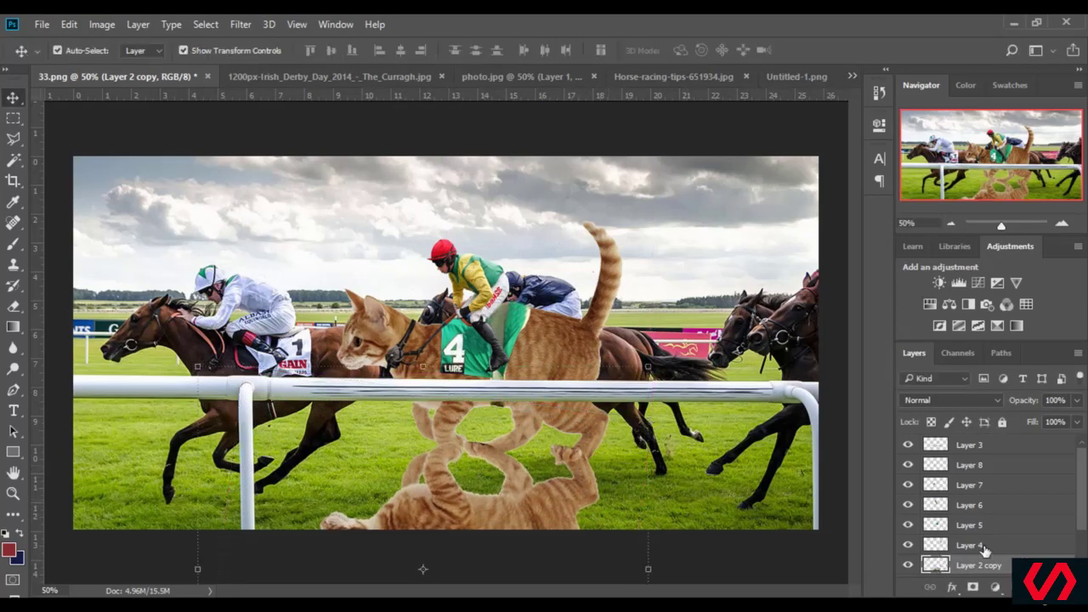
- Place Layer 2 copy beneath Layer 2 and scale the flipped cat down under the running cat
scroll(1001, 548, down, 2)
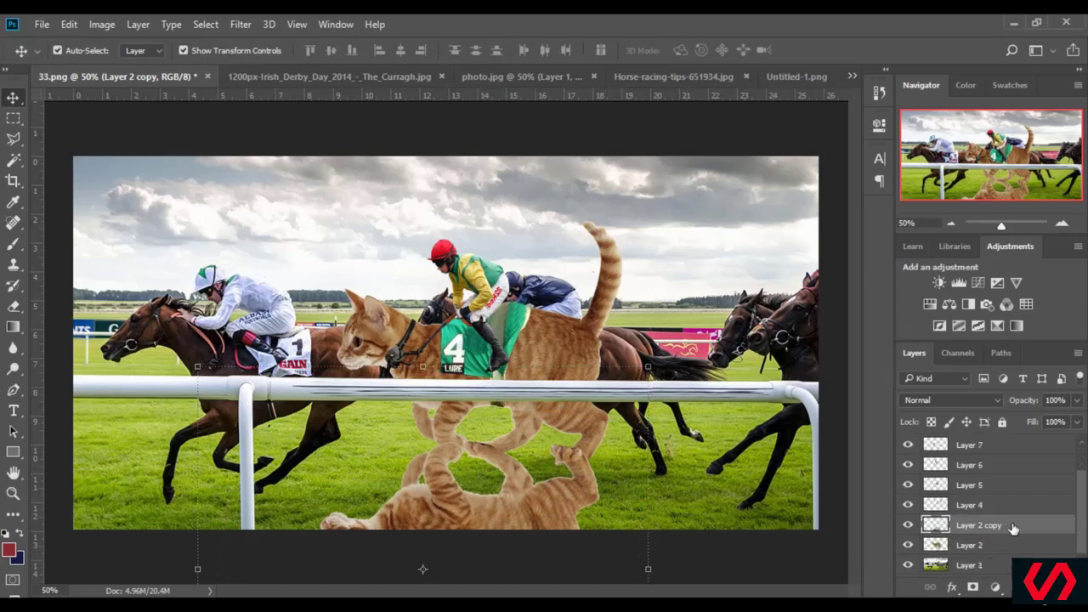
drag(1012, 528, 1013, 555)
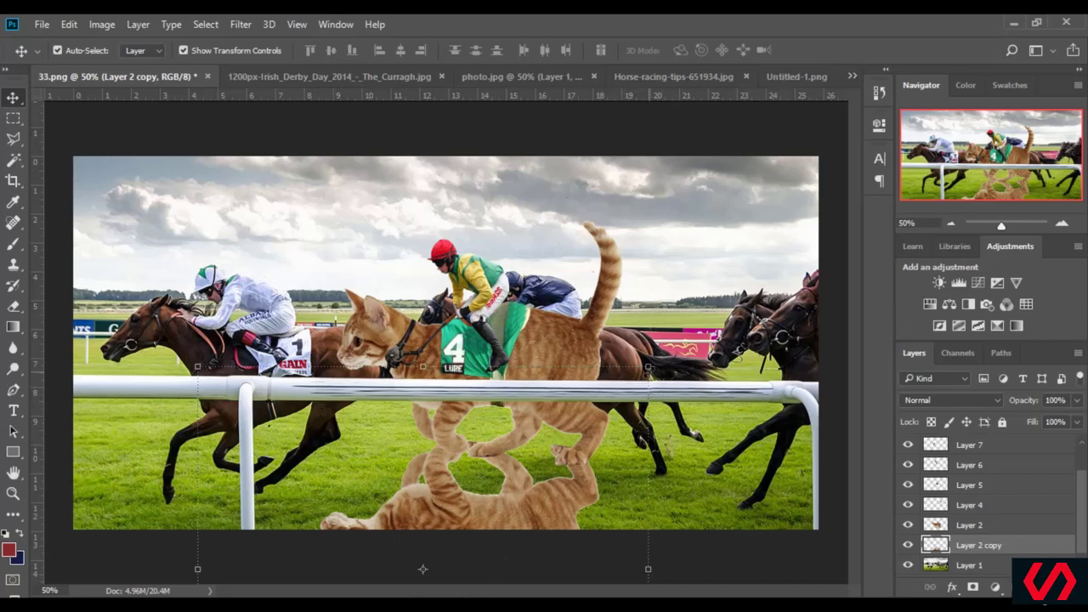
drag(648, 568, 564, 431)
key(Return)
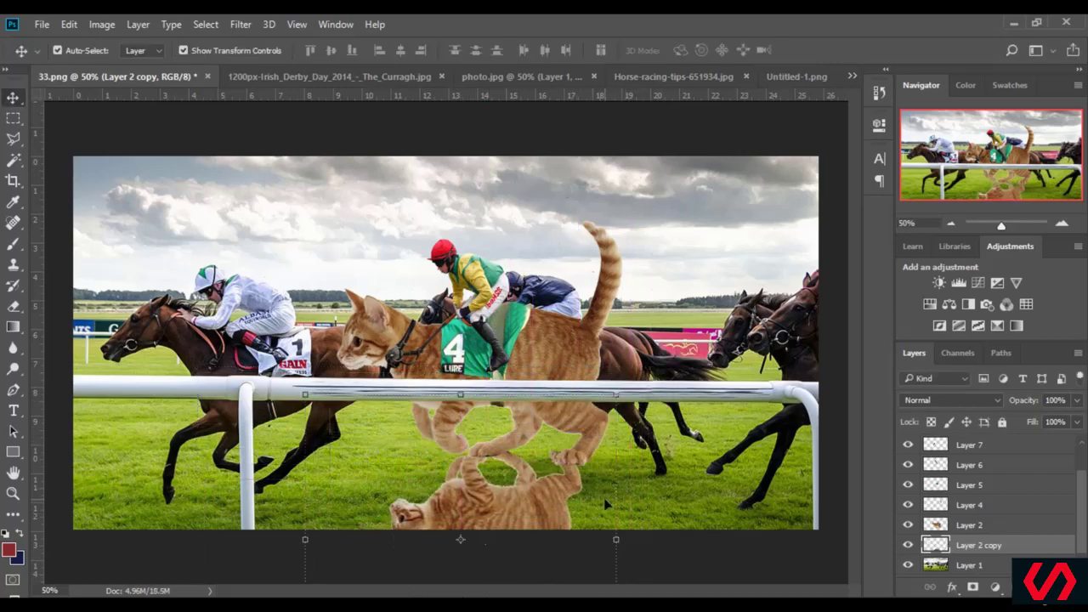
- Apply a black Color Overlay to Layer 2 copy and lower the layer's opacity to 42% as a ground shadow
double_click(961, 548)
click(842, 90)
right_click(987, 548)
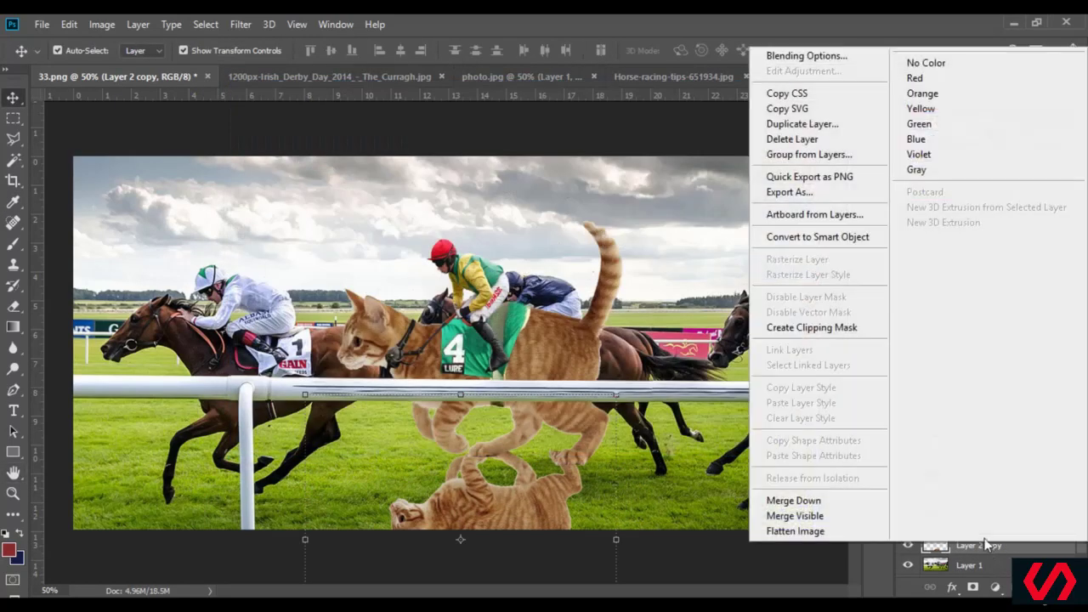
click(803, 56)
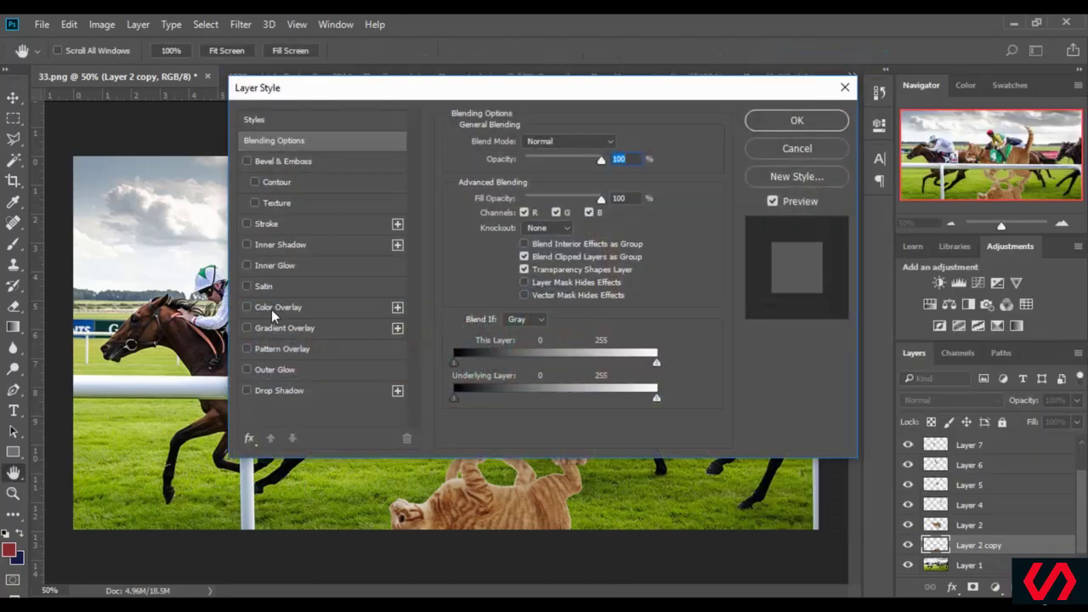
click(269, 307)
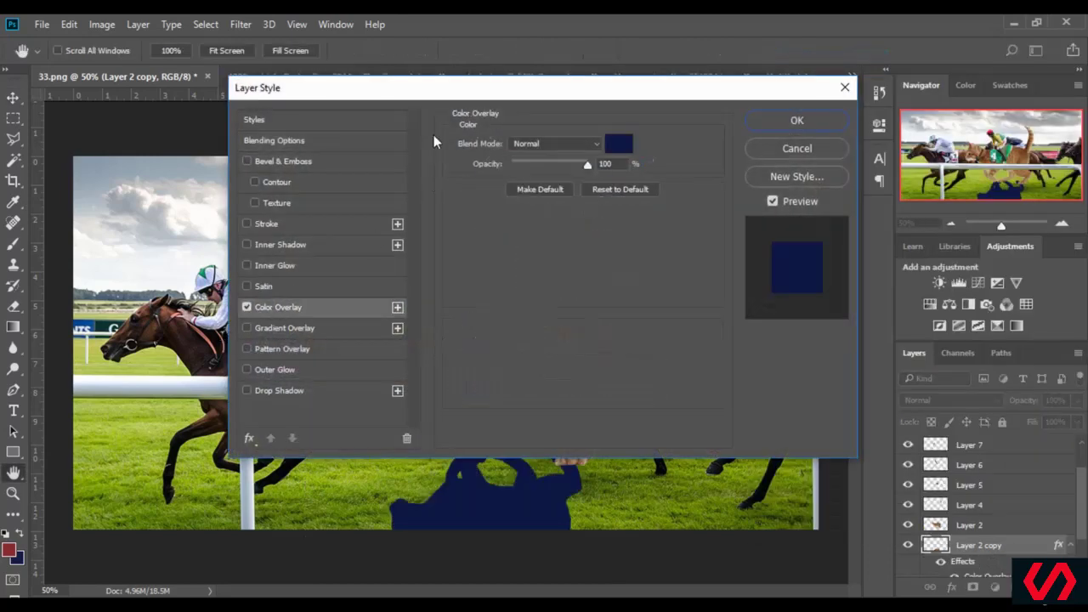
drag(445, 91, 651, 95)
click(822, 150)
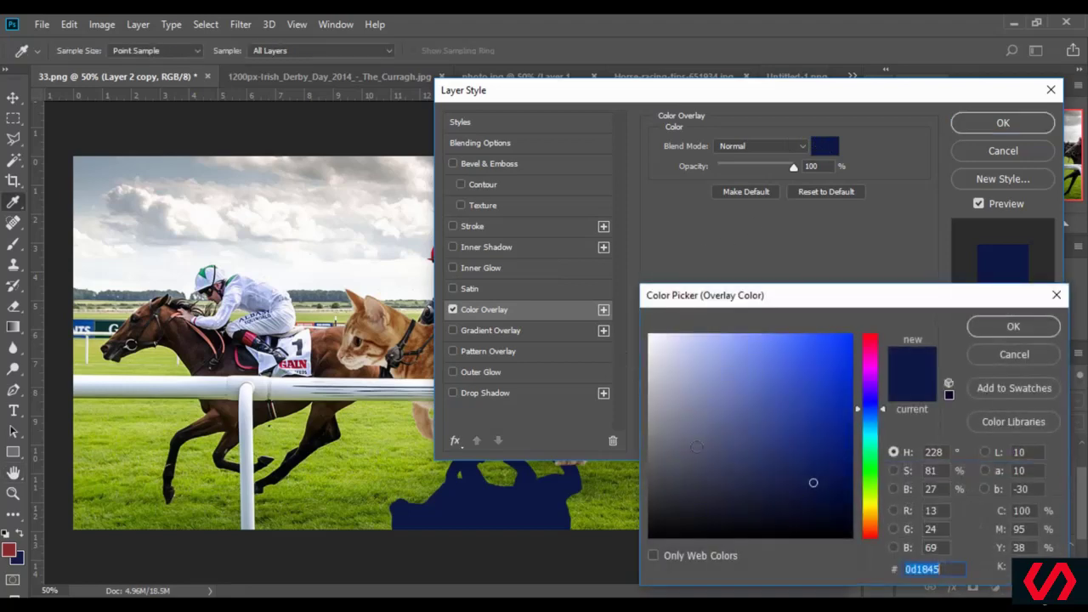
click(687, 518)
click(1013, 323)
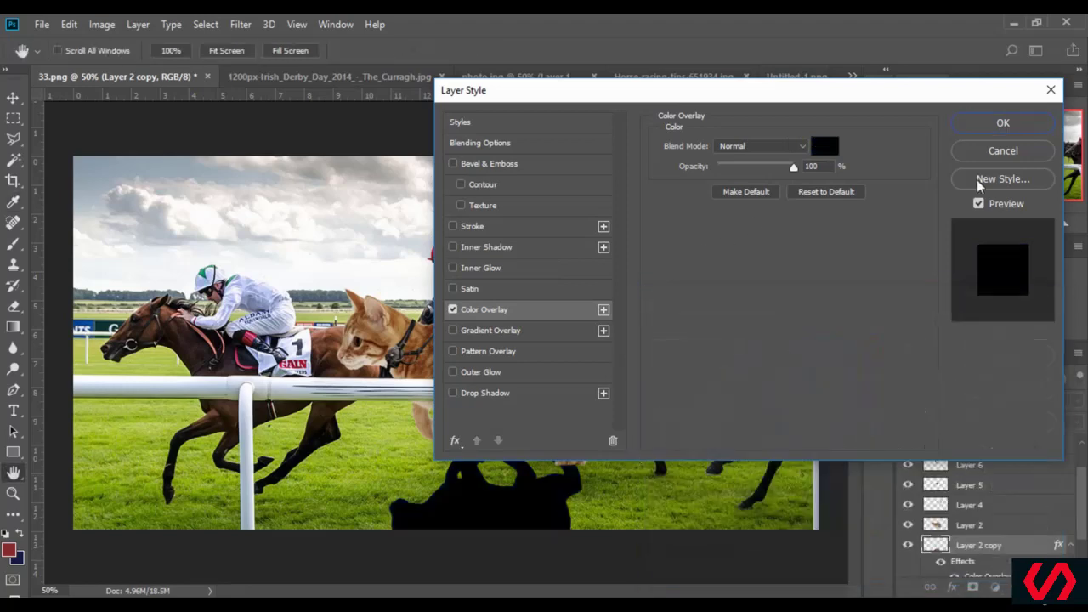
click(1003, 123)
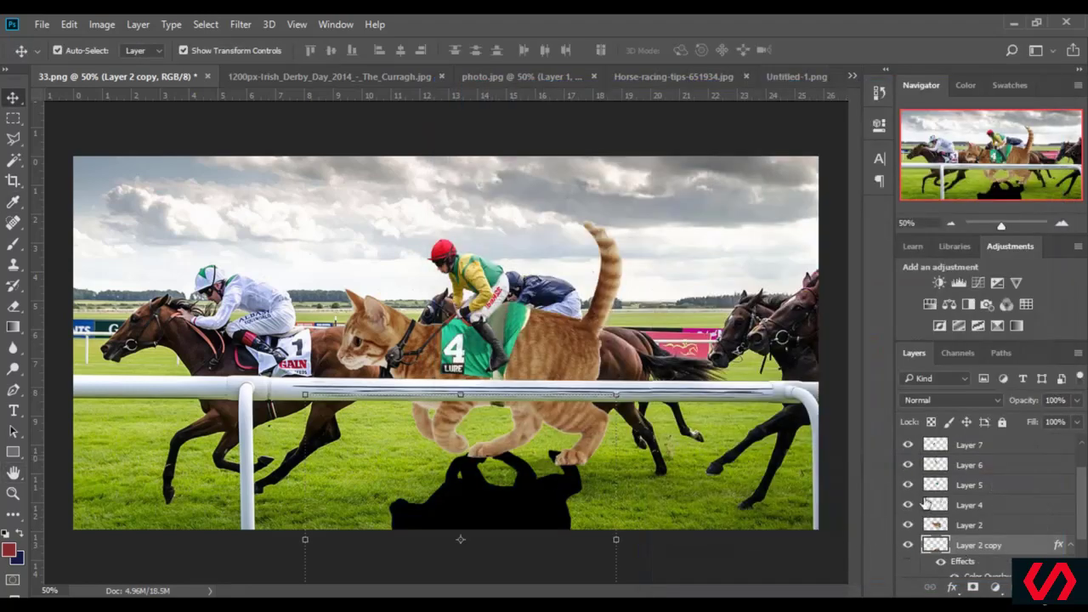
click(1077, 400)
drag(1078, 420, 1035, 422)
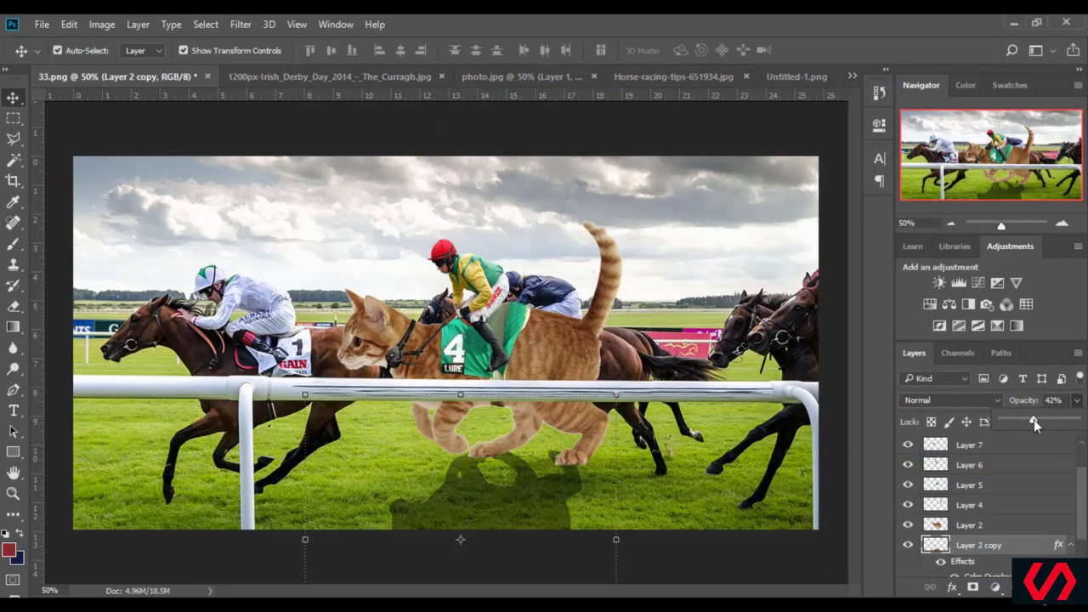
- Apply a Gaussian Blur with a 37.4-pixel radius to the cat's ground shadow on Layer 2 copy
click(242, 26)
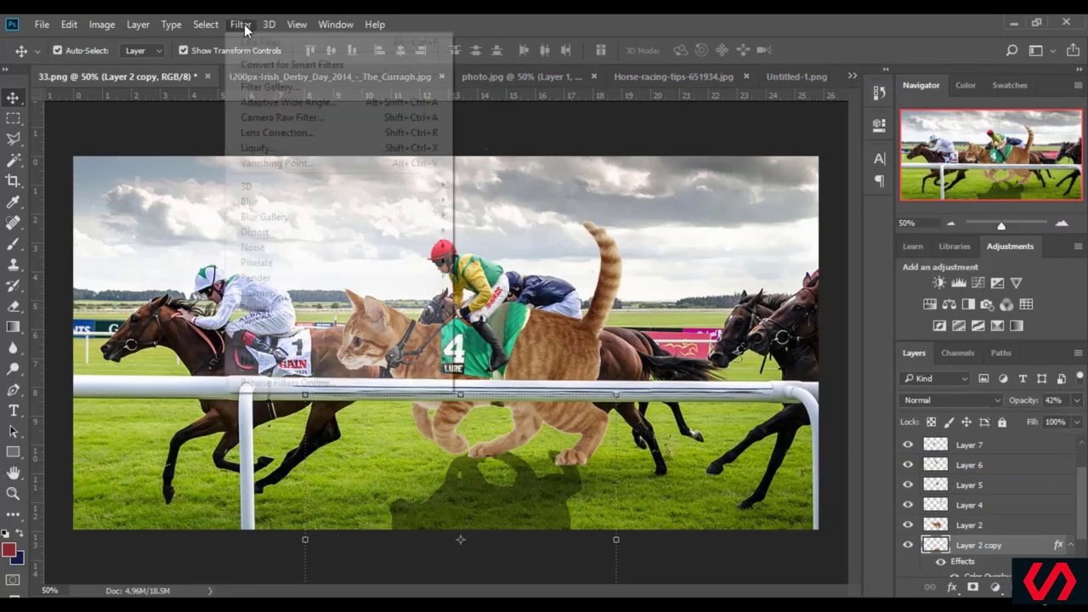
mouse_move(303, 203)
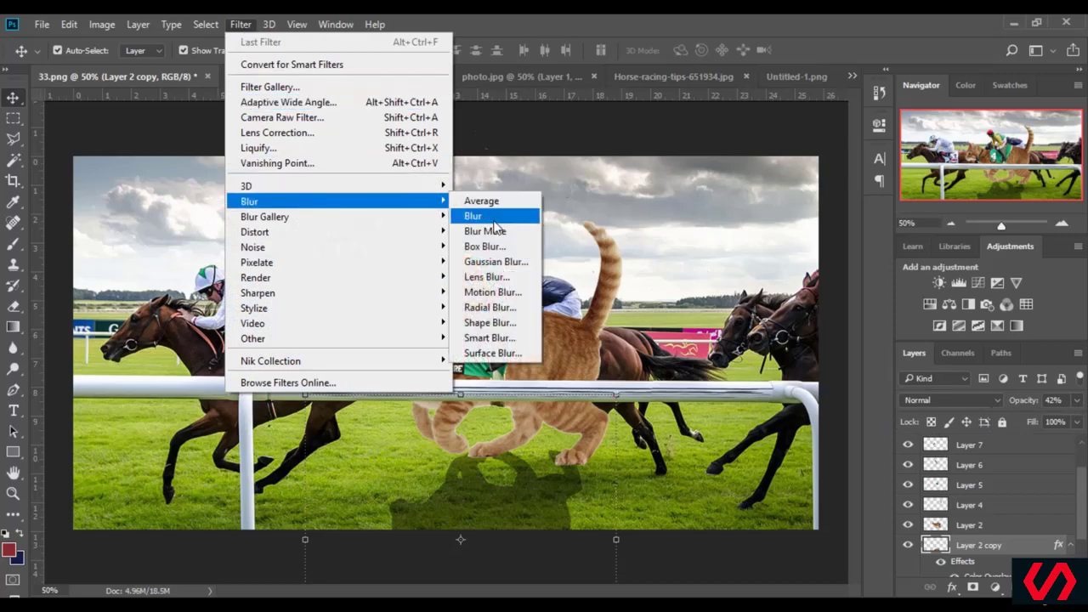
click(506, 264)
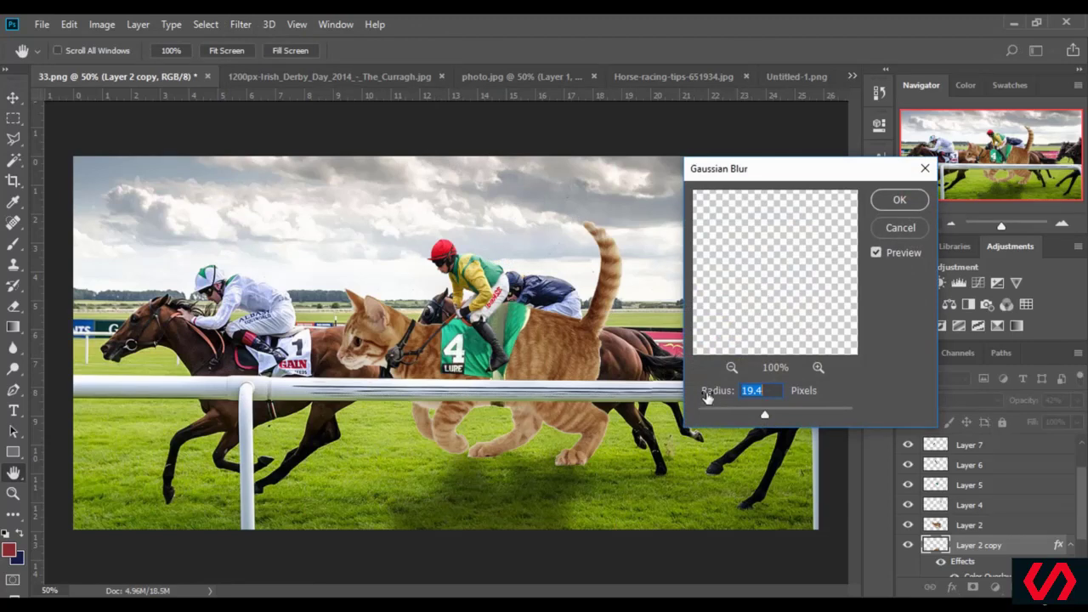
click(775, 414)
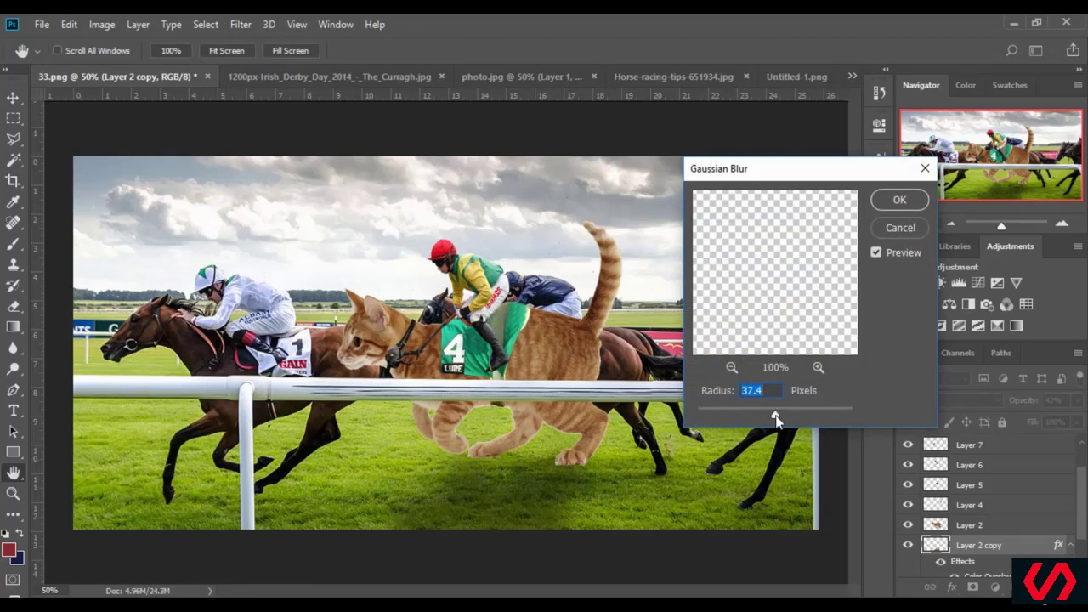
key(Return)
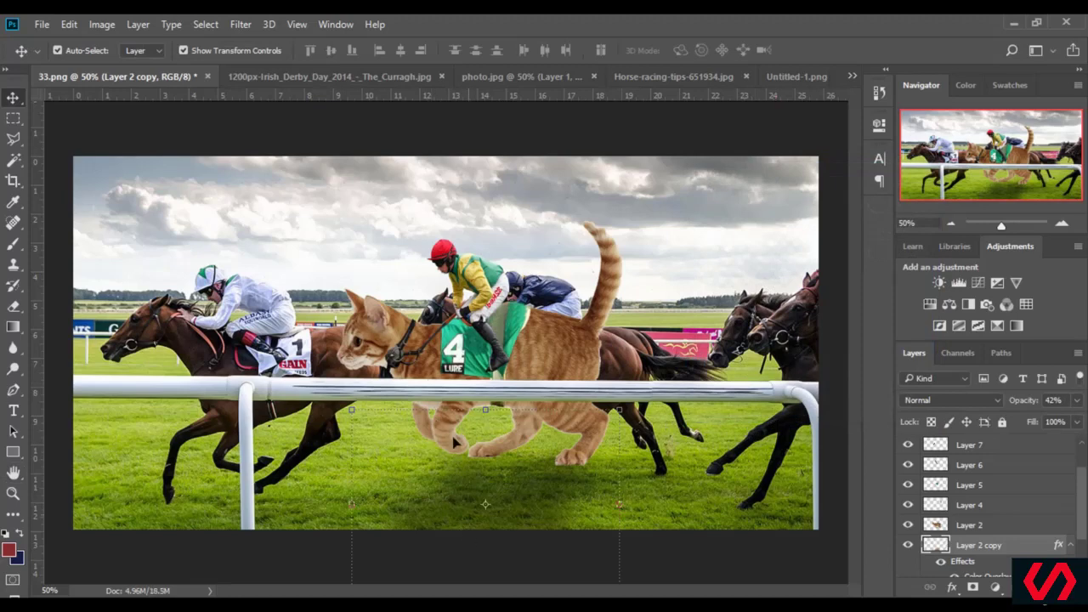
- Free-transform the blurred shadow slightly shorter and position it beneath the cat's paws
key(ctrl+t)
mouse_move(515, 463)
mouse_down()
mouse_move(517, 449)
mouse_move(529, 451)
mouse_up()
key(Return)
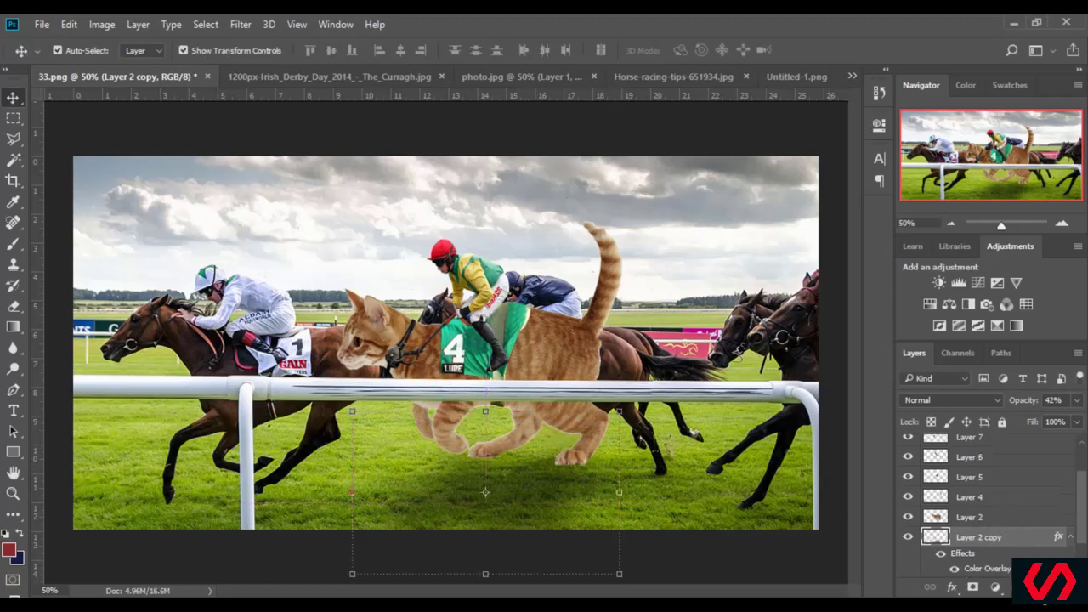
- Add a new empty layer above Layer 2 copy and set up the Brush tool with black as the foreground color
key(ctrl+shift+alt+n)
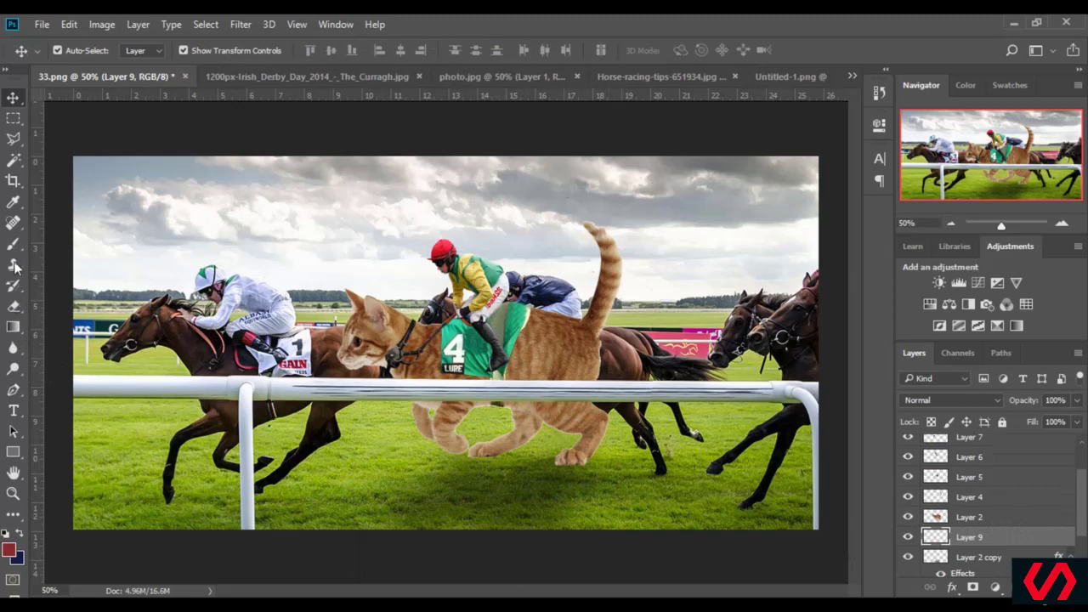
click(12, 244)
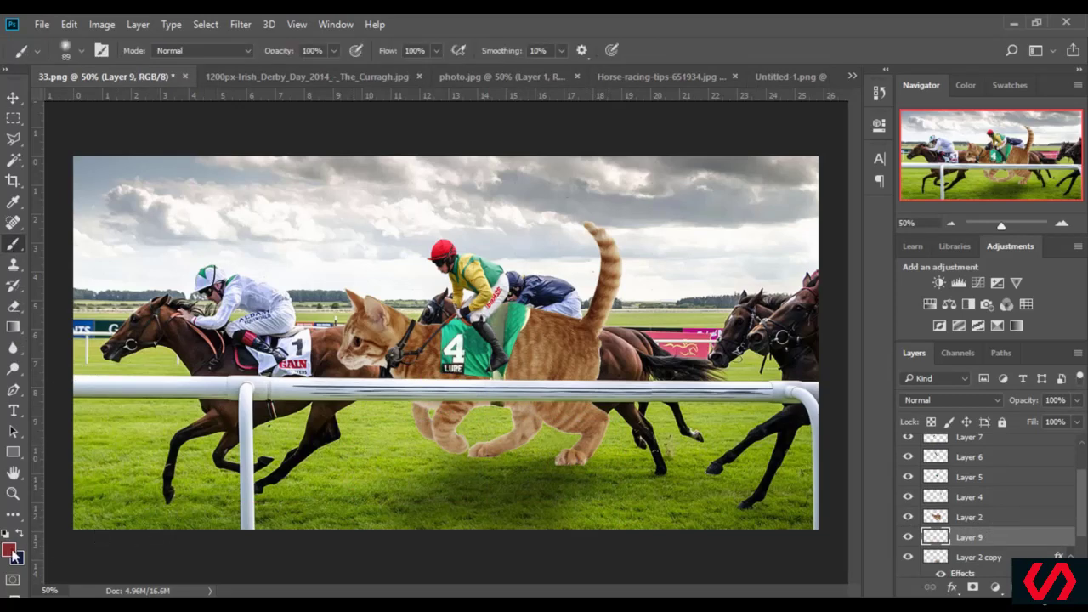
click(10, 551)
click(705, 433)
click(1012, 323)
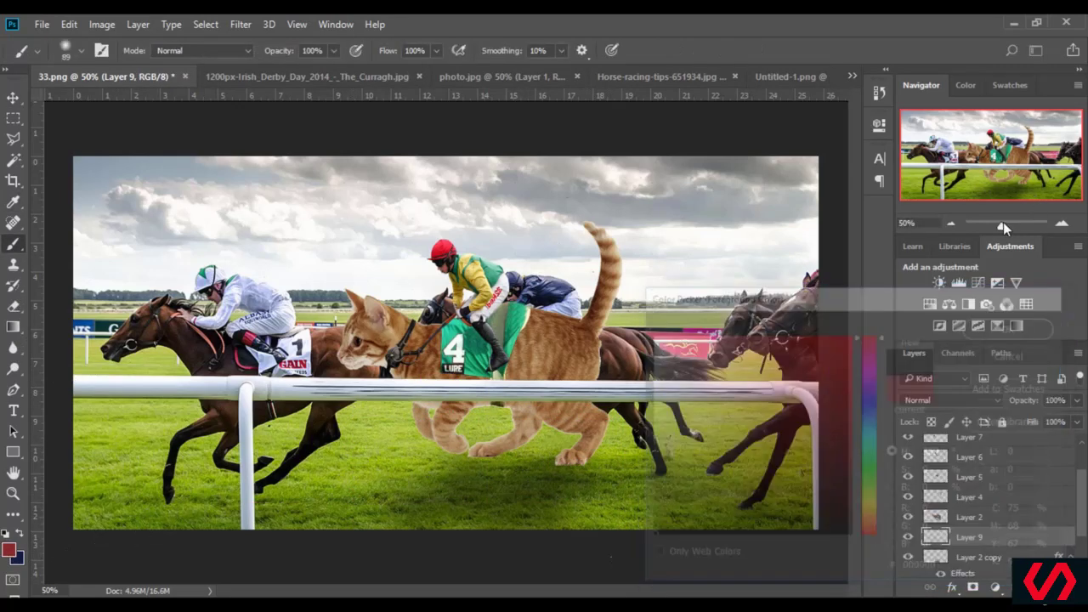
click(1014, 223)
drag(999, 154, 1018, 185)
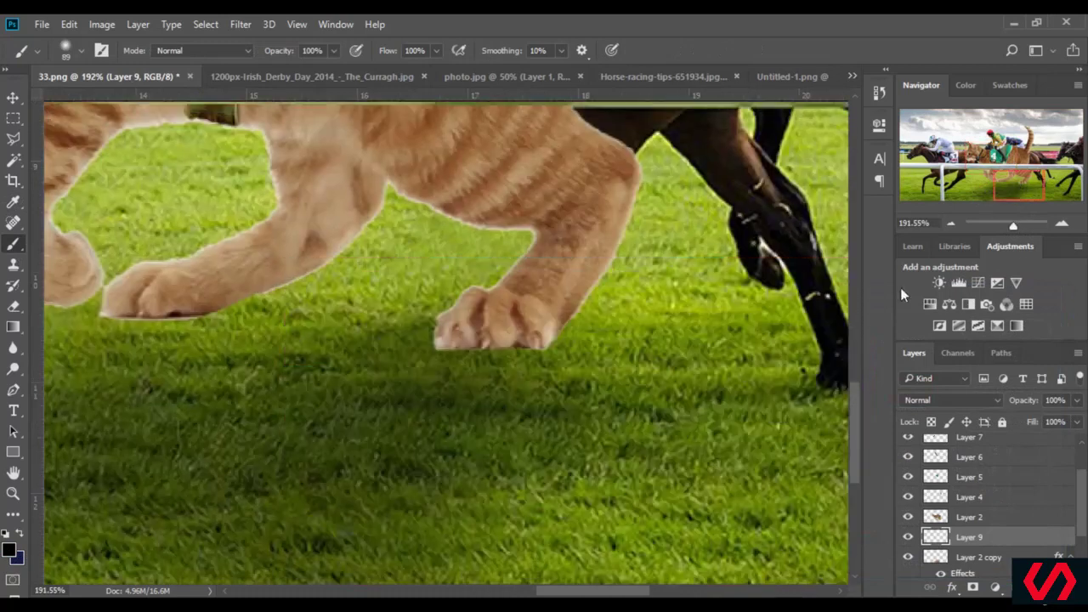
- Revert the trial brush stroke under the cat's hind paw to the New Layer history state
scroll(485, 291, down, 3)
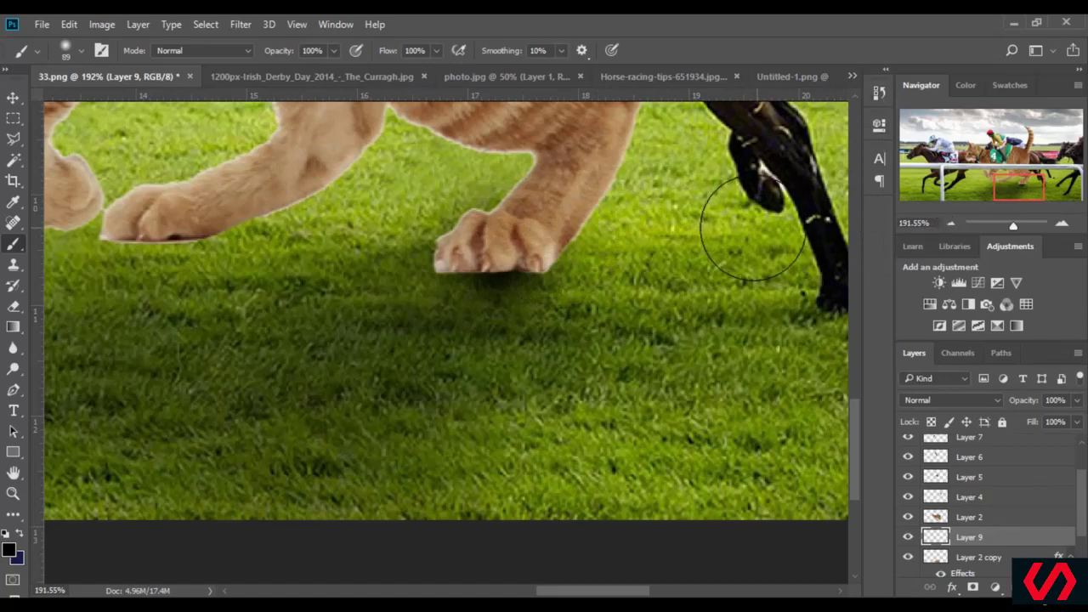
click(879, 92)
click(748, 304)
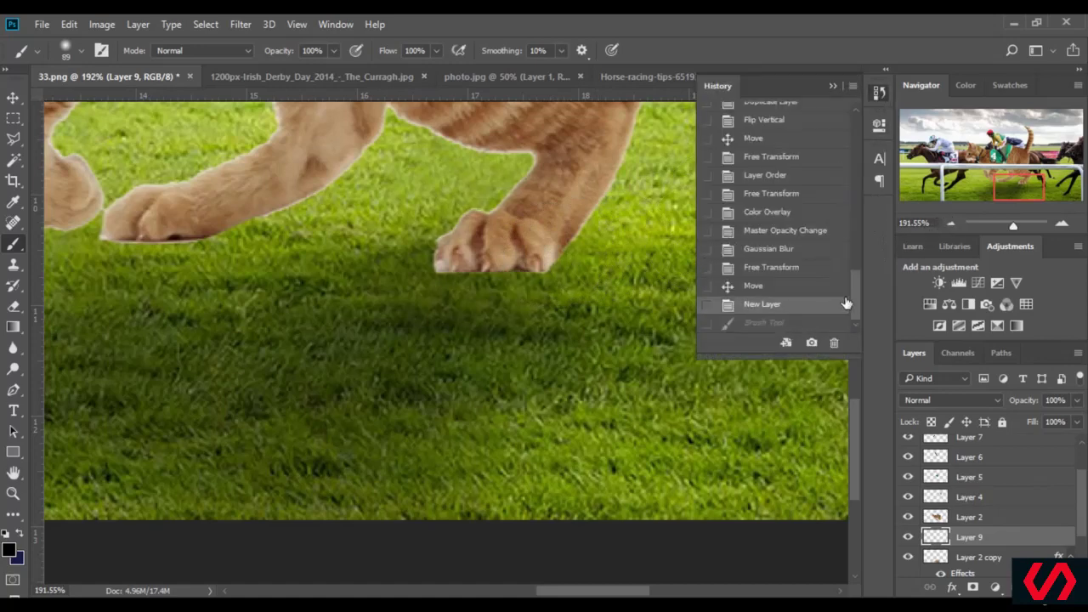
- Reduce the soft brush size to 61 px and lower Layer 9's opacity to 79%
click(83, 53)
drag(136, 103, 120, 102)
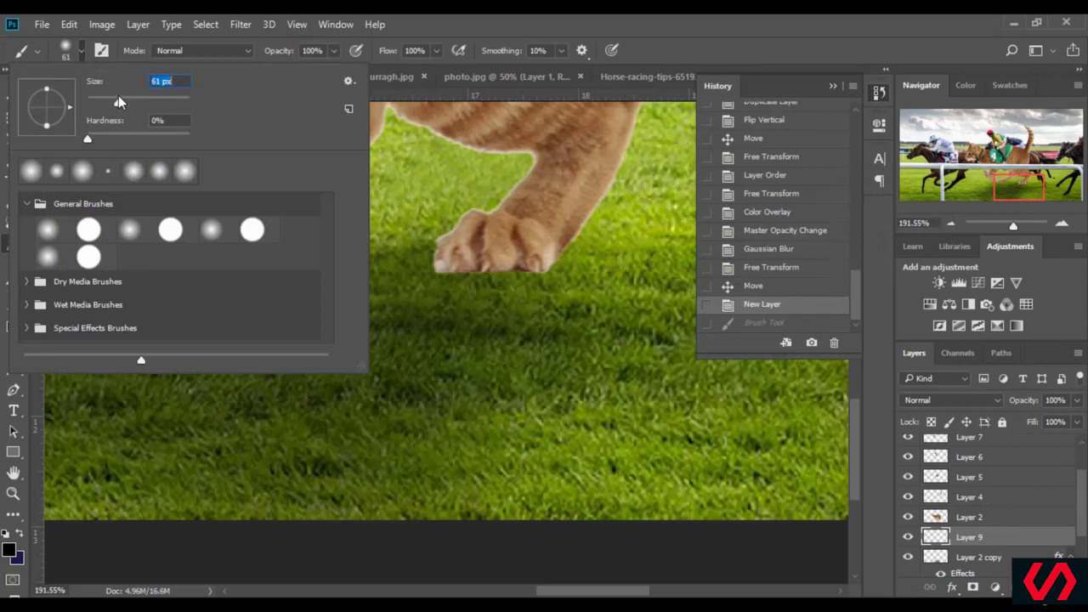
click(1076, 400)
drag(1077, 420, 1060, 421)
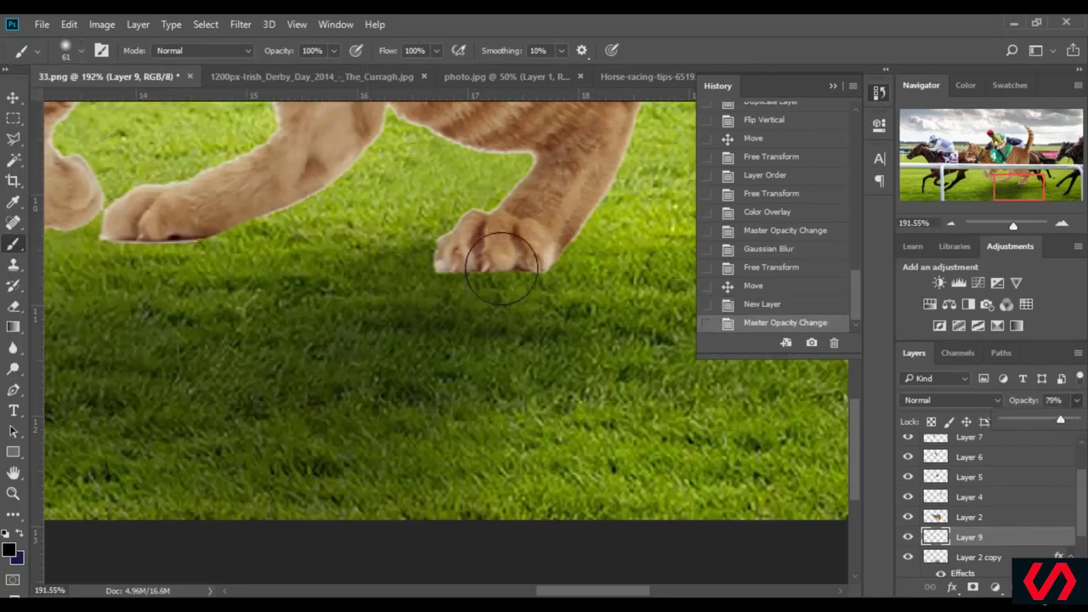
- Paint soft black contact shadows on Layer 9 beneath and around the cat's hind and front paws
mouse_move(501, 267)
mouse_down()
mouse_move(474, 275)
mouse_move(464, 259)
mouse_move(476, 255)
mouse_up()
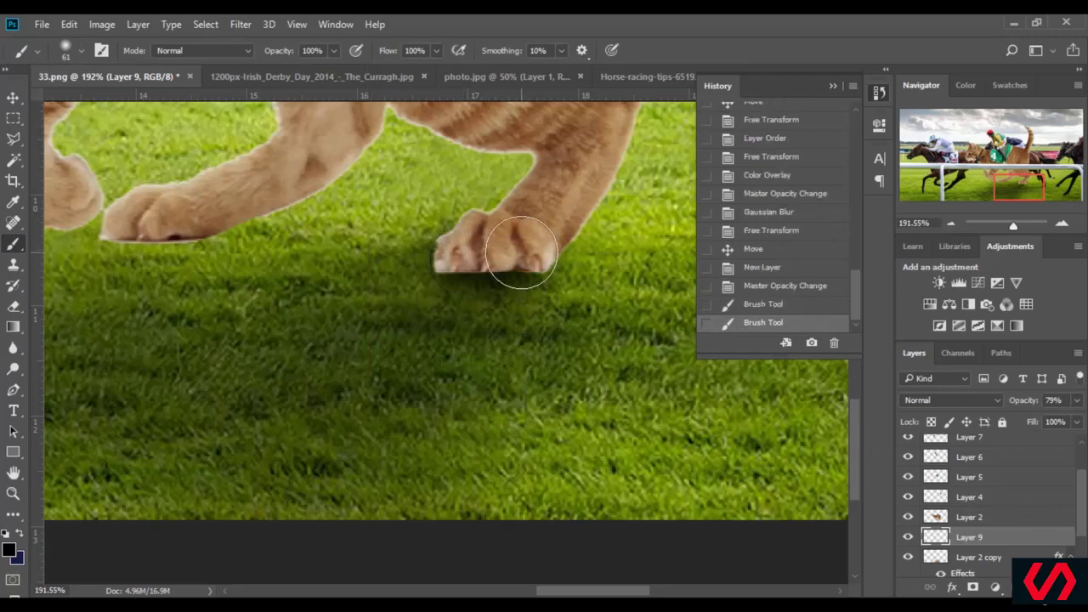
mouse_move(115, 242)
mouse_down()
mouse_move(191, 240)
mouse_move(178, 238)
mouse_up()
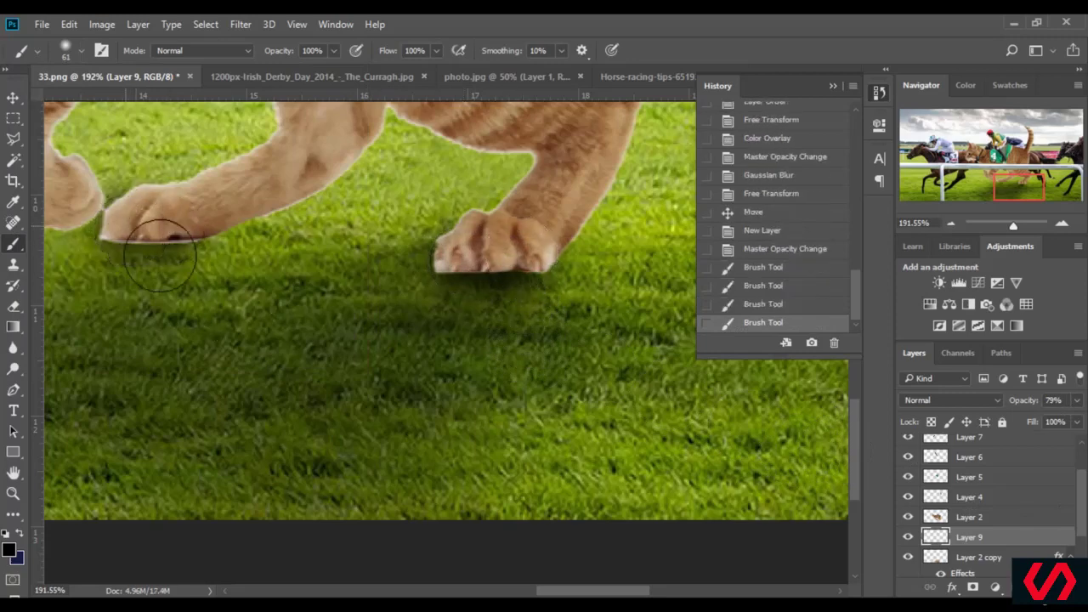
drag(581, 593, 540, 593)
drag(346, 209, 345, 214)
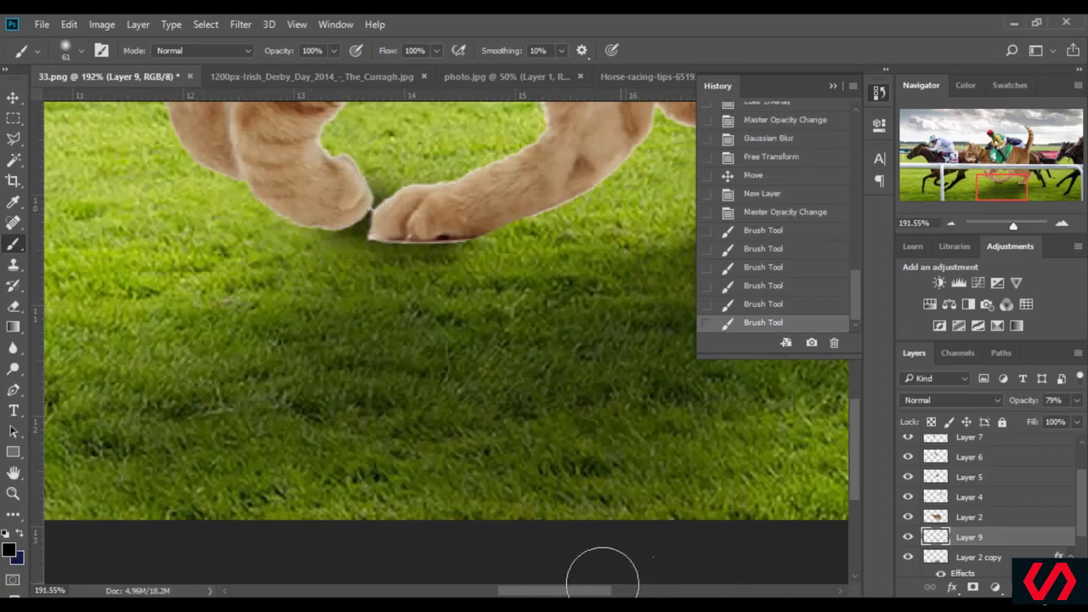
drag(584, 592, 644, 593)
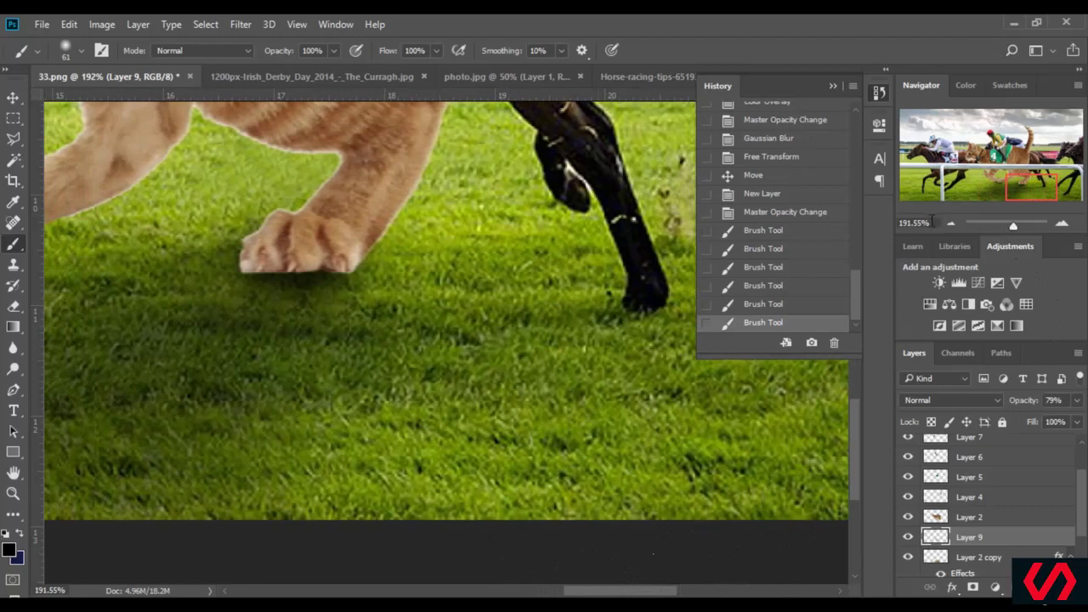
- Lower the opacity of the painted paw shadows on Layer 9 to 28%, checking the whole image at 50% zoom
click(933, 222)
text(50)
key(Return)
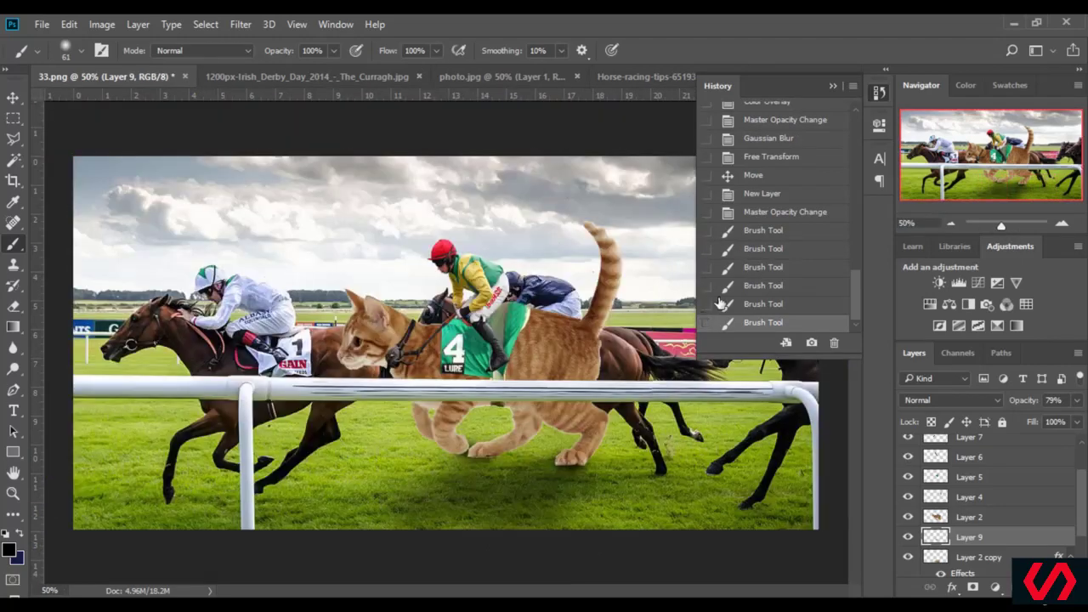
drag(1077, 402, 1024, 423)
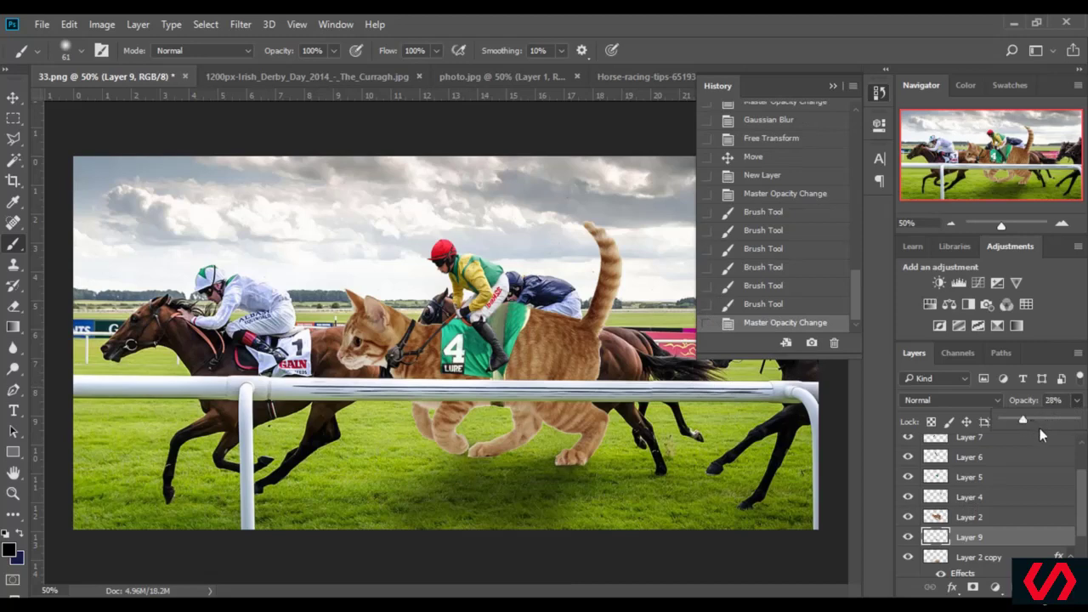
key(Return)
click(839, 85)
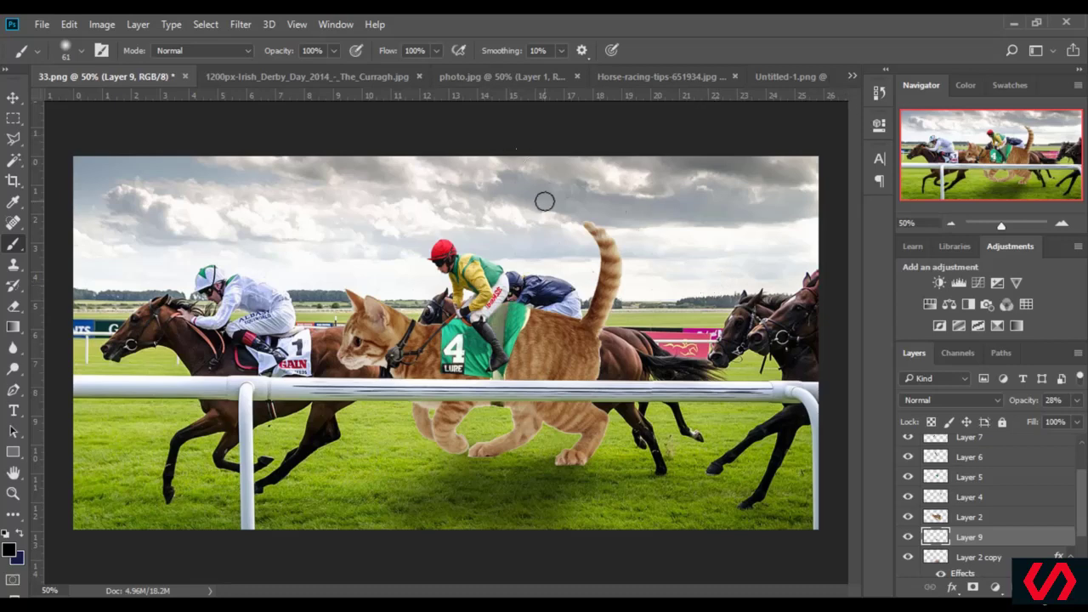
- Duplicate Layer 1, the racecourse background photo
scroll(992, 512, down, 1)
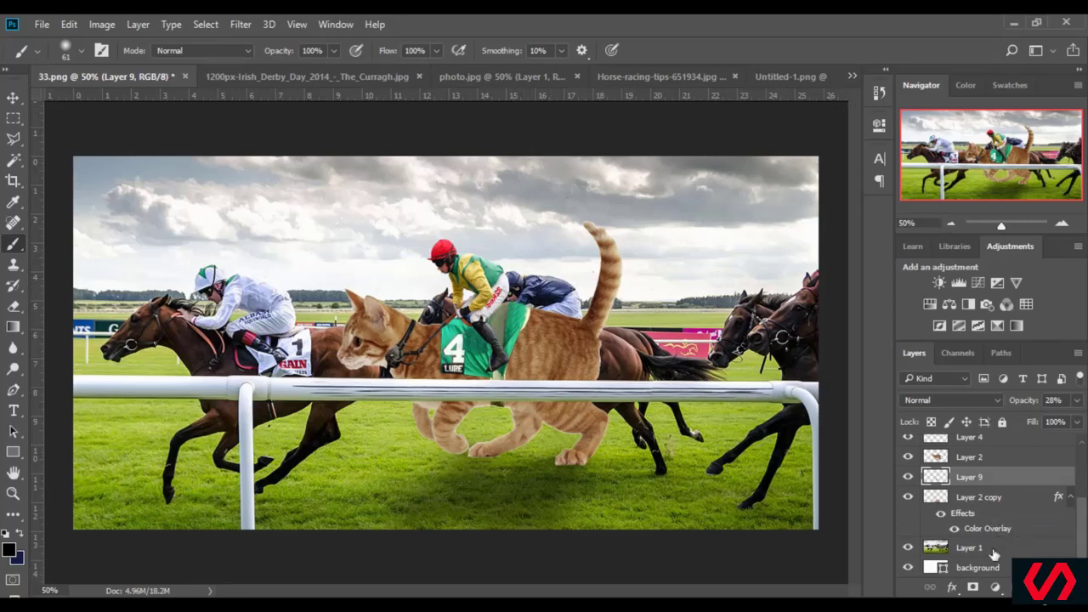
click(989, 550)
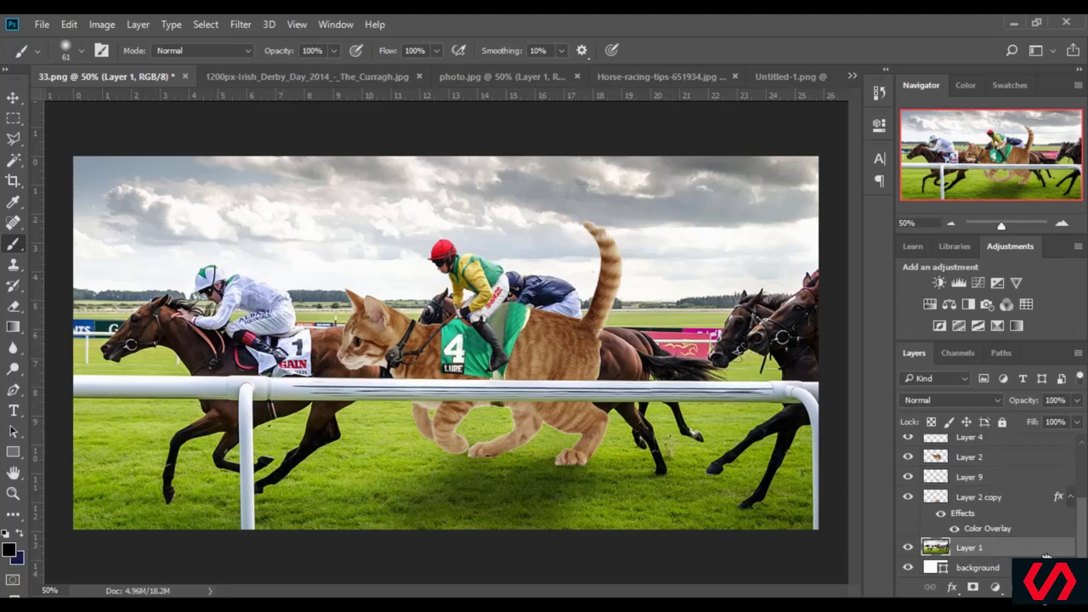
drag(1046, 556, 1038, 586)
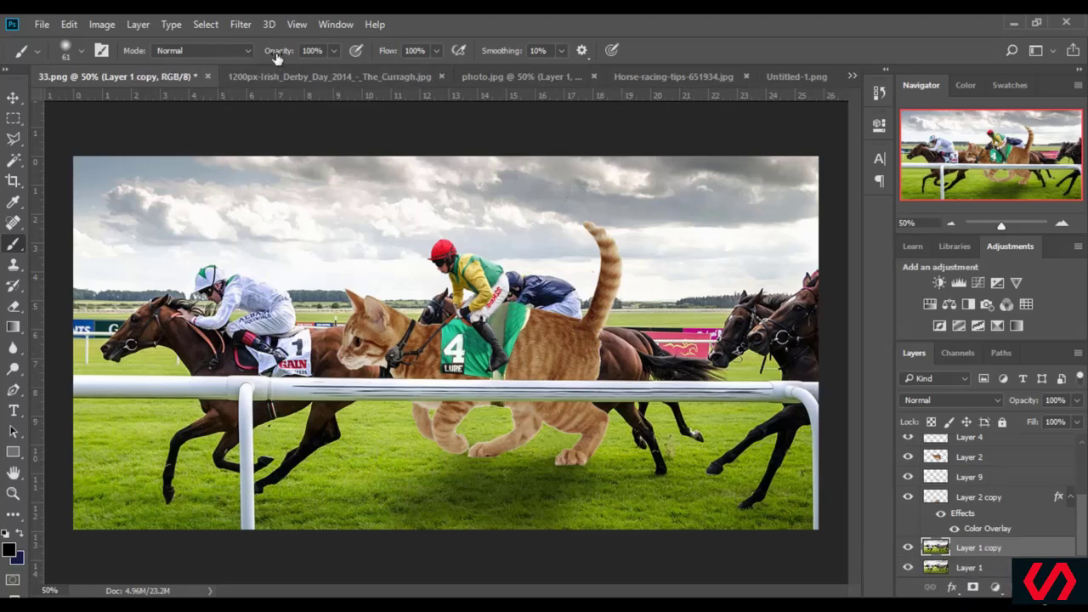
- Apply a Motion Blur to Layer 1 copy with an angle of -2° and a distance of 61 pixels
click(242, 25)
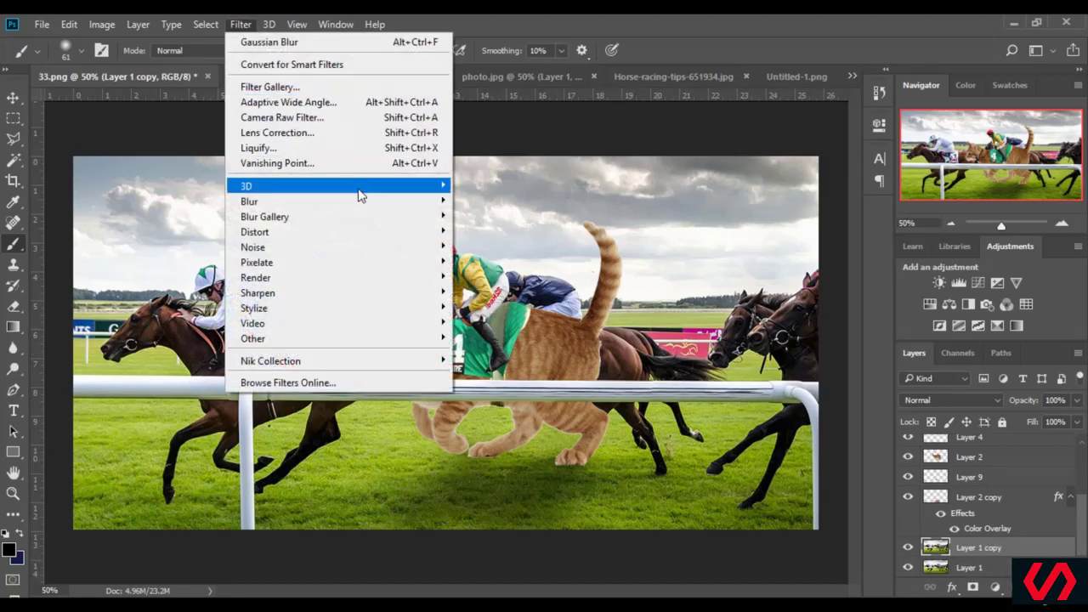
mouse_move(379, 205)
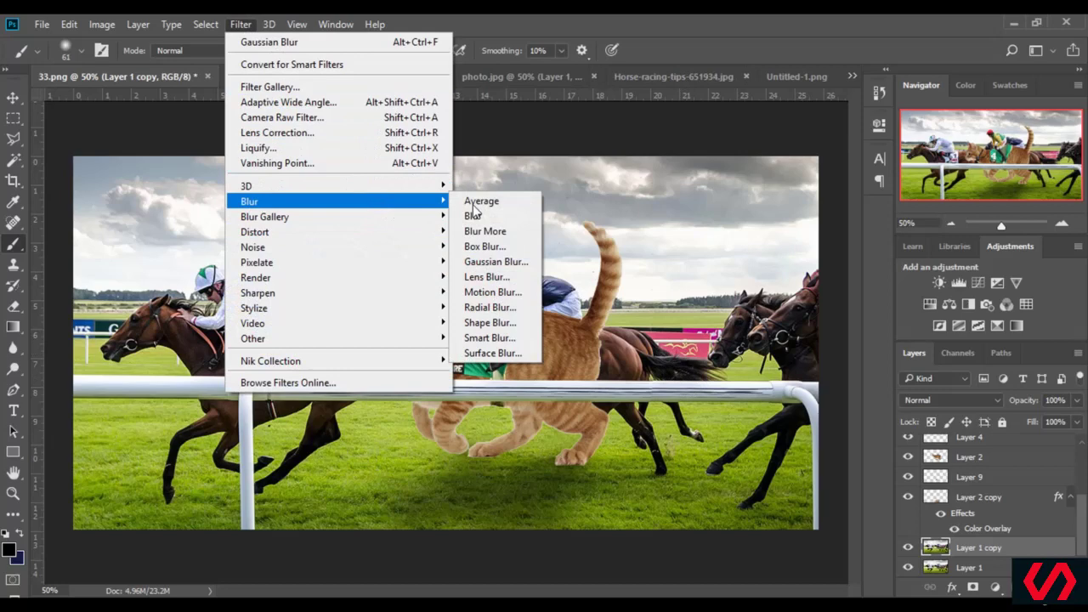
click(492, 291)
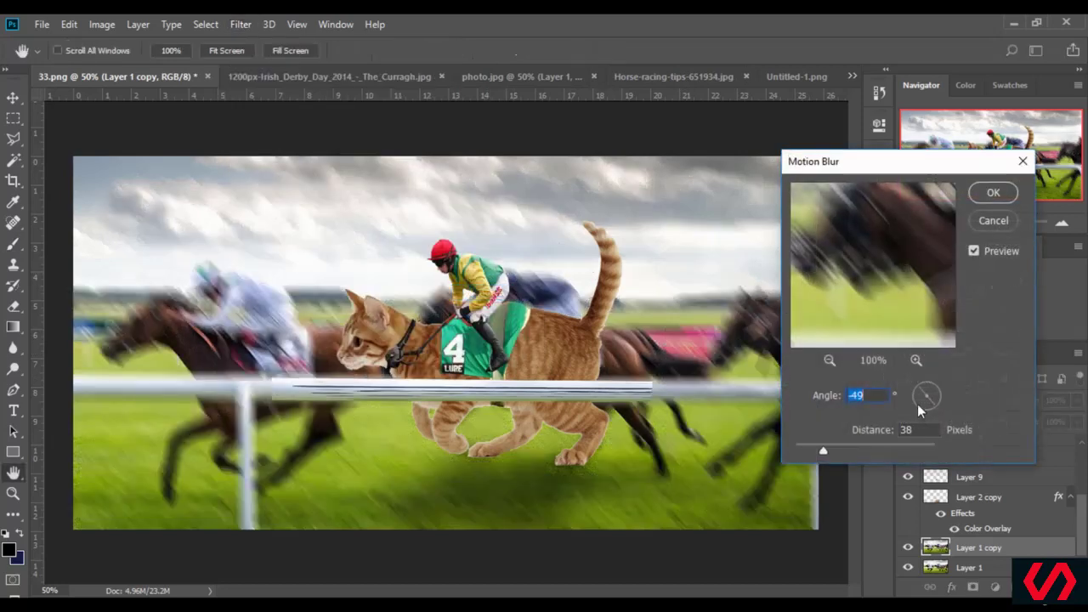
drag(924, 397, 909, 400)
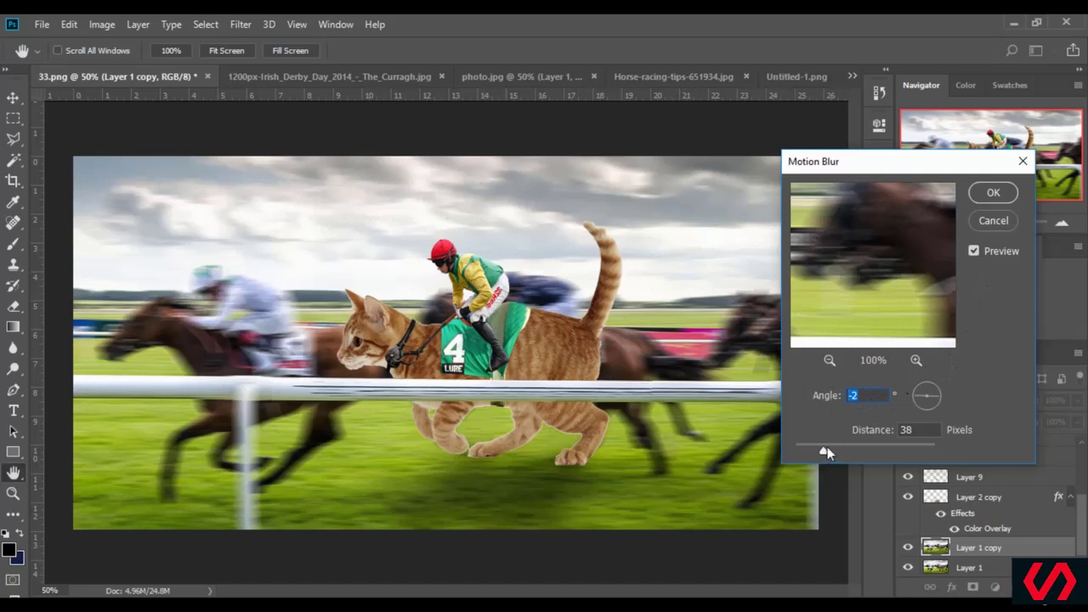
mouse_move(824, 450)
mouse_down()
mouse_move(843, 452)
mouse_move(825, 449)
mouse_up()
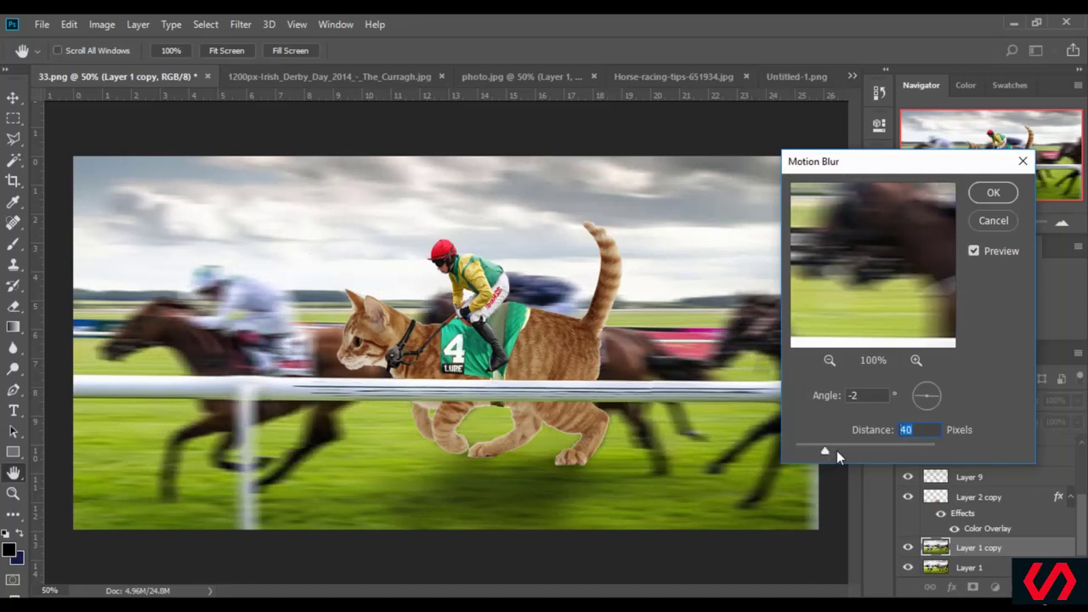
click(836, 450)
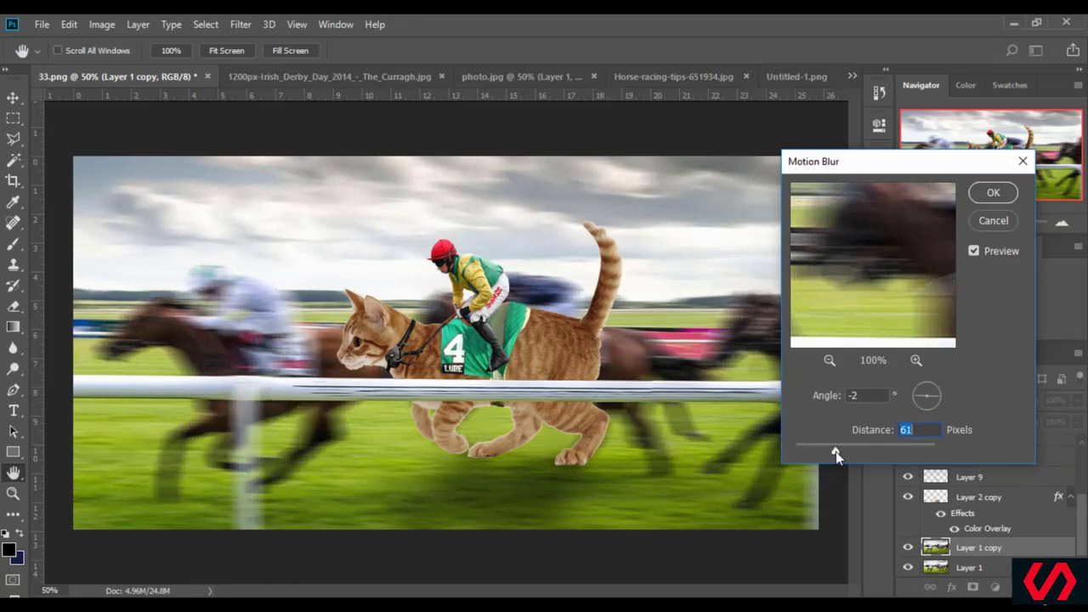
key(Return)
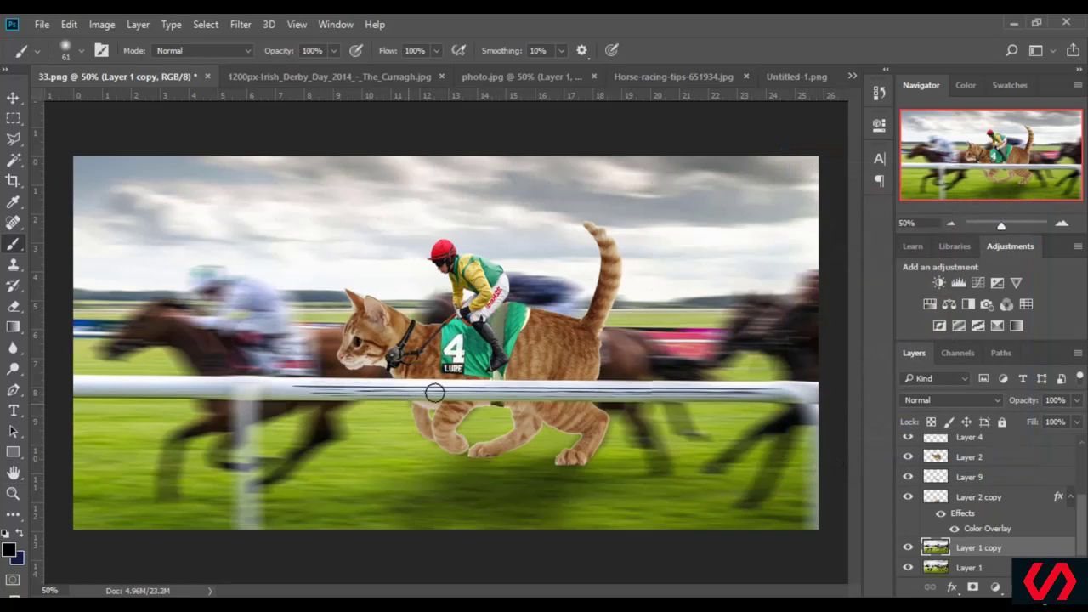
- Erase the motion blur over the leading number 1 horse, its jockey and the nearby rail post with a soft 143 px eraser
click(13, 306)
click(70, 46)
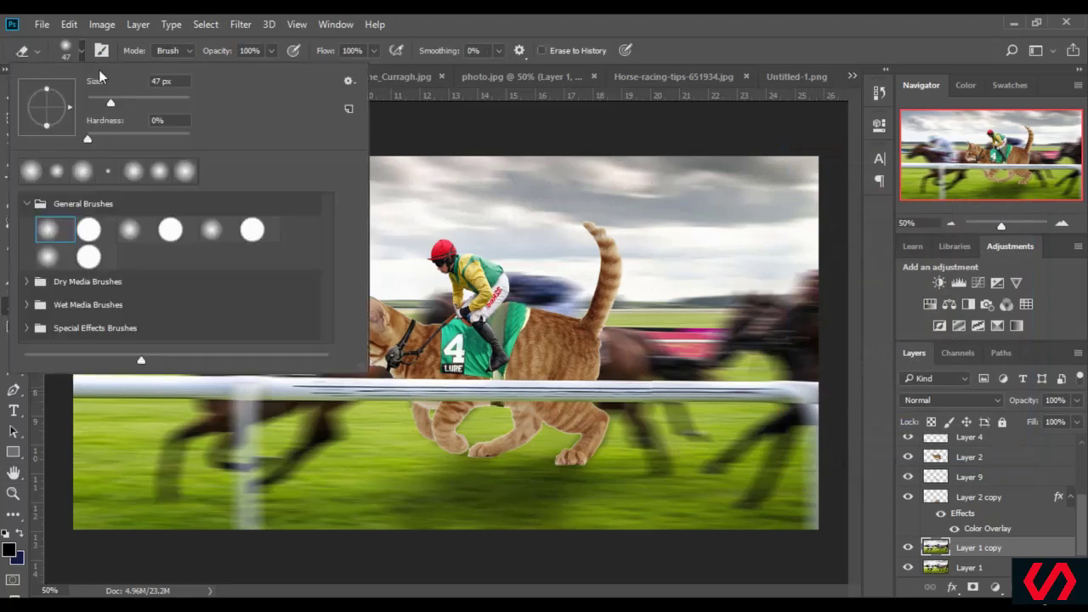
click(132, 100)
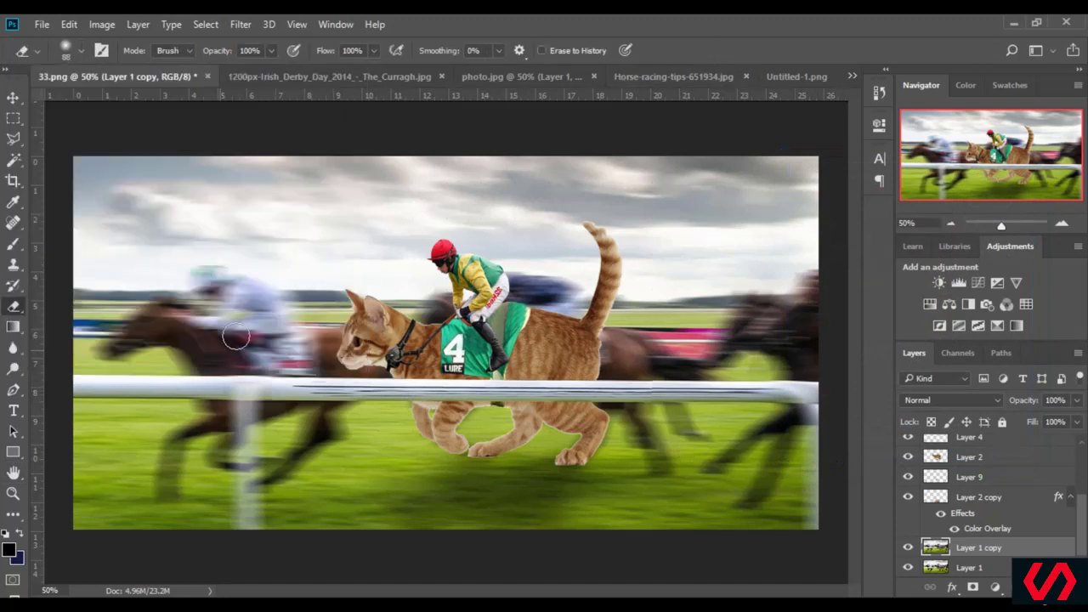
click(79, 53)
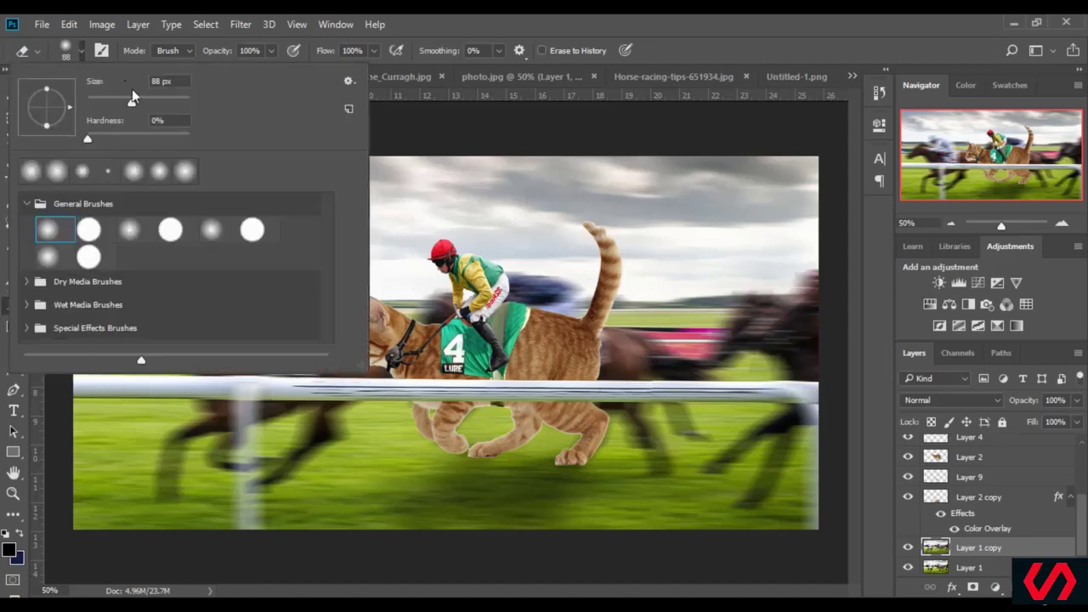
drag(133, 97, 151, 100)
click(708, 38)
mouse_move(206, 335)
mouse_down()
mouse_move(244, 344)
mouse_move(257, 317)
mouse_move(259, 361)
mouse_move(274, 341)
mouse_move(280, 373)
mouse_move(315, 348)
mouse_move(356, 363)
mouse_move(253, 370)
mouse_move(226, 393)
mouse_move(204, 339)
mouse_move(177, 339)
mouse_move(176, 326)
mouse_move(116, 348)
mouse_move(204, 333)
mouse_move(208, 347)
mouse_move(189, 340)
mouse_move(234, 412)
mouse_move(209, 480)
mouse_move(163, 487)
mouse_move(159, 470)
mouse_move(162, 514)
mouse_move(142, 467)
mouse_move(176, 443)
mouse_move(419, 445)
mouse_move(330, 409)
mouse_move(285, 492)
mouse_move(284, 470)
mouse_move(74, 550)
mouse_move(222, 463)
mouse_move(324, 432)
mouse_move(298, 455)
mouse_move(253, 437)
mouse_move(264, 396)
mouse_move(252, 442)
mouse_move(232, 446)
mouse_move(256, 474)
mouse_move(266, 519)
mouse_move(218, 453)
mouse_move(242, 497)
mouse_up()
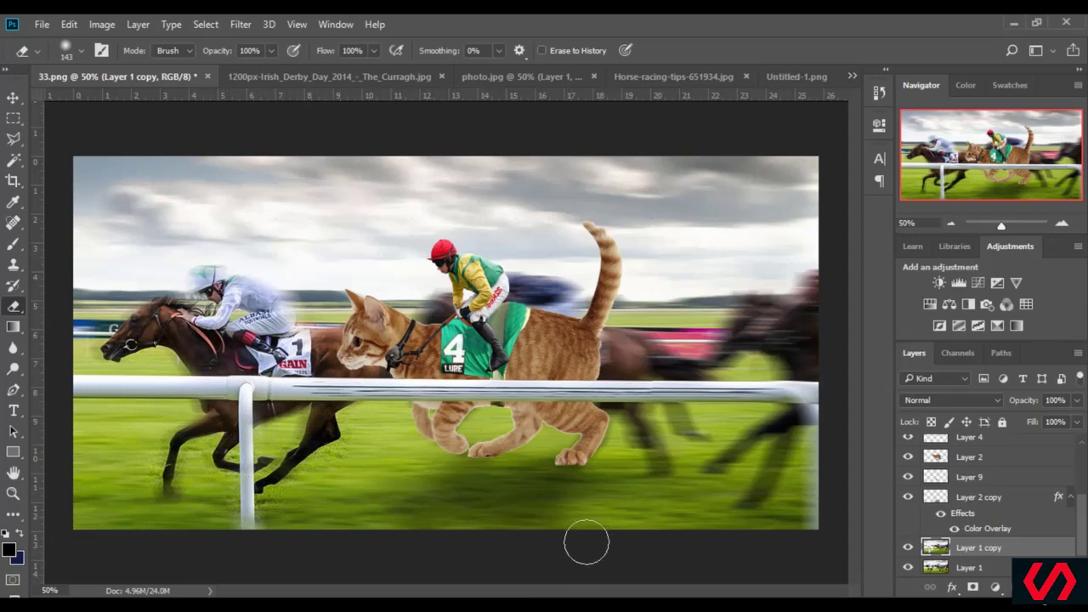
- Erase the motion blur over the remaining horses and jockeys on Layer 1 copy and lower its opacity to 83%
mouse_move(266, 306)
mouse_down()
mouse_move(243, 281)
mouse_move(238, 345)
mouse_move(209, 281)
mouse_move(212, 302)
mouse_up()
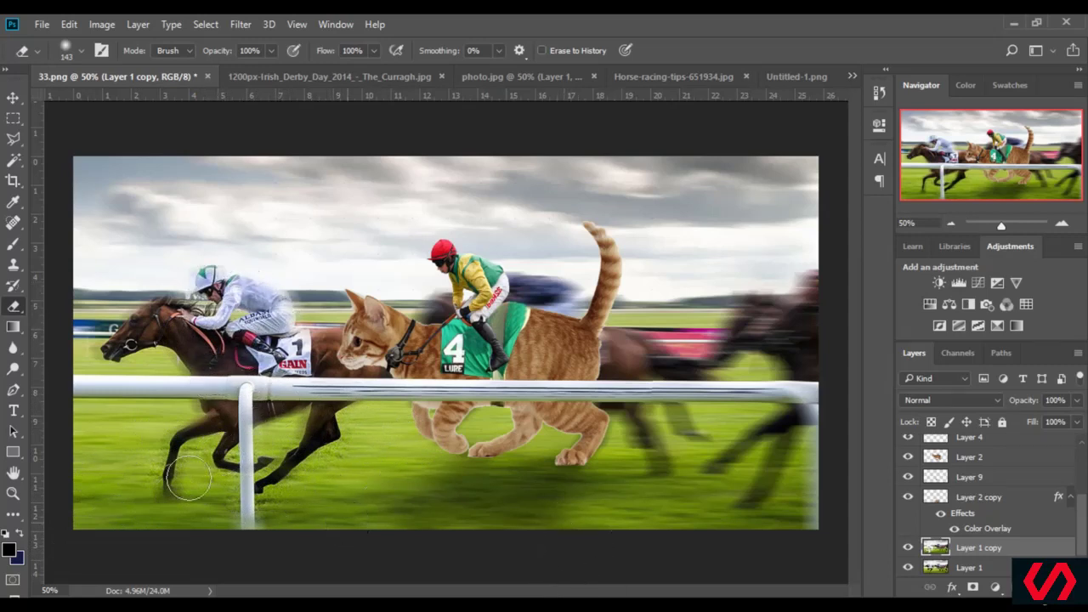
mouse_move(510, 338)
mouse_down()
mouse_move(565, 293)
mouse_move(451, 316)
mouse_move(648, 428)
mouse_move(616, 357)
mouse_move(654, 422)
mouse_move(680, 502)
mouse_move(697, 389)
mouse_move(687, 471)
mouse_move(790, 320)
mouse_move(786, 337)
mouse_move(824, 320)
mouse_move(813, 377)
mouse_move(790, 348)
mouse_move(740, 334)
mouse_move(850, 415)
mouse_move(777, 449)
mouse_move(748, 485)
mouse_move(780, 452)
mouse_move(723, 461)
mouse_move(648, 510)
mouse_move(668, 492)
mouse_move(690, 402)
mouse_move(686, 426)
mouse_move(648, 440)
mouse_move(662, 374)
mouse_move(722, 366)
mouse_up()
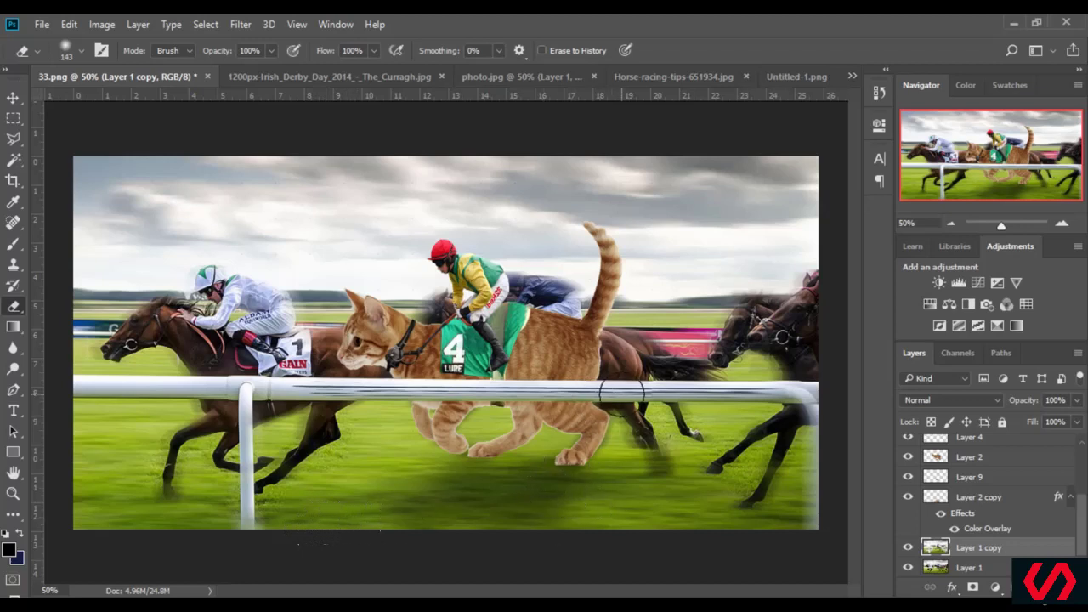
click(1076, 401)
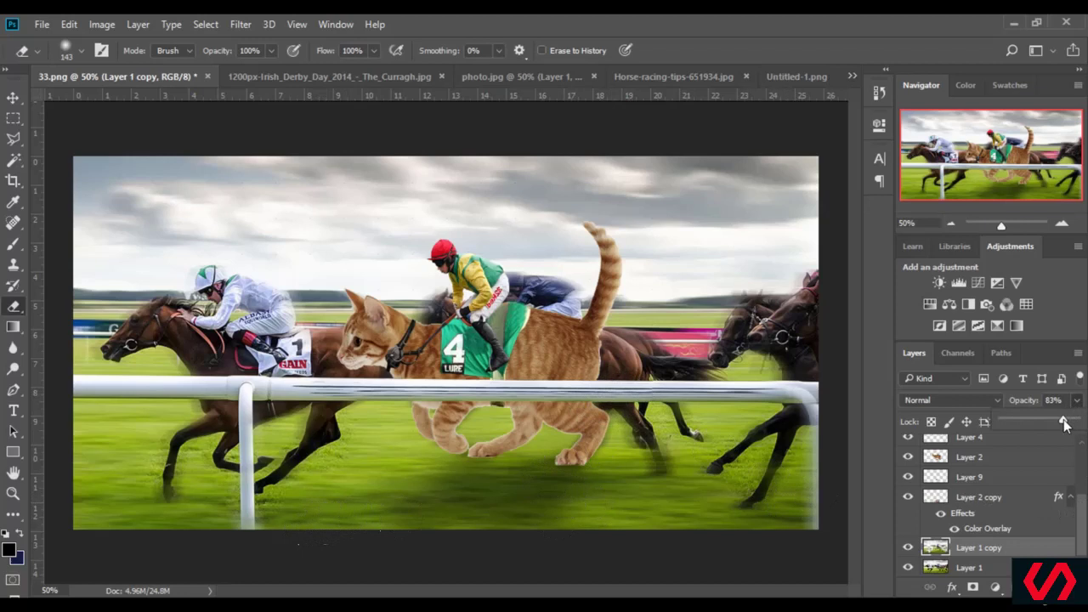
click(597, 435)
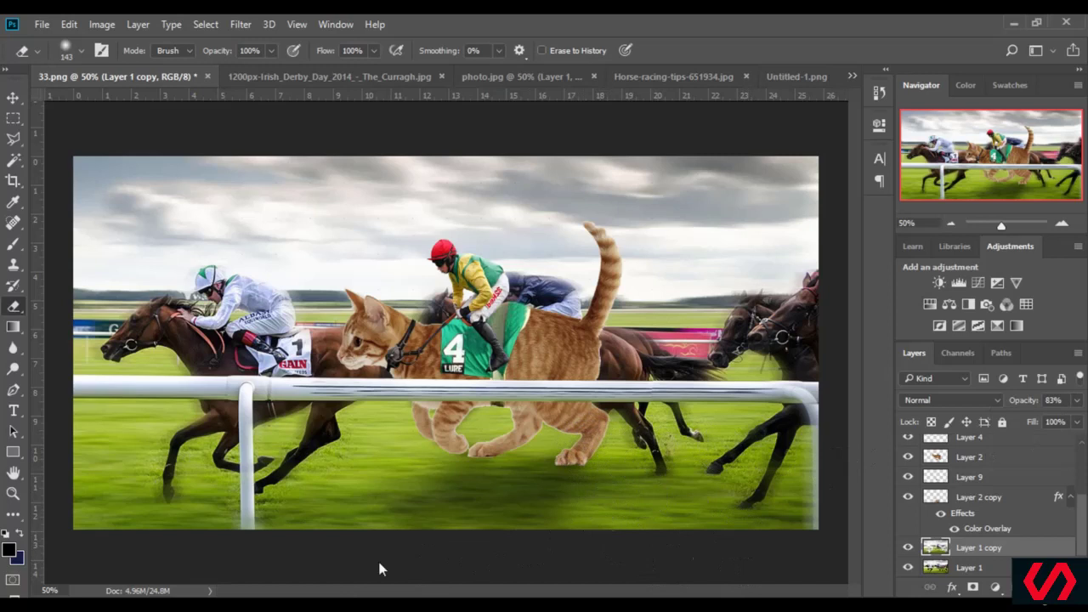
- Duplicate Layer 2, which holds the cat
click(13, 97)
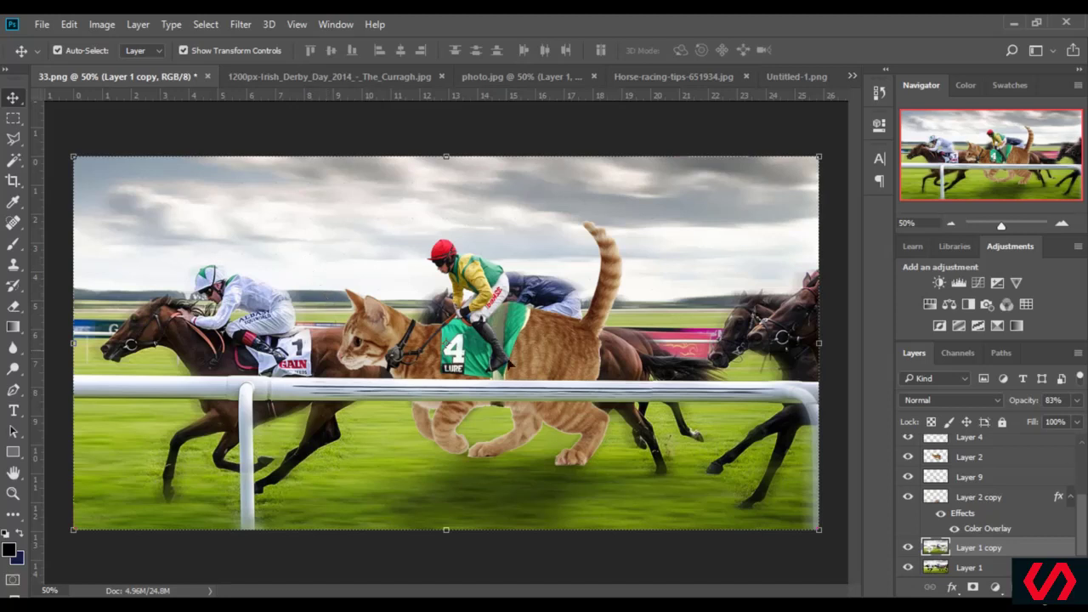
click(565, 364)
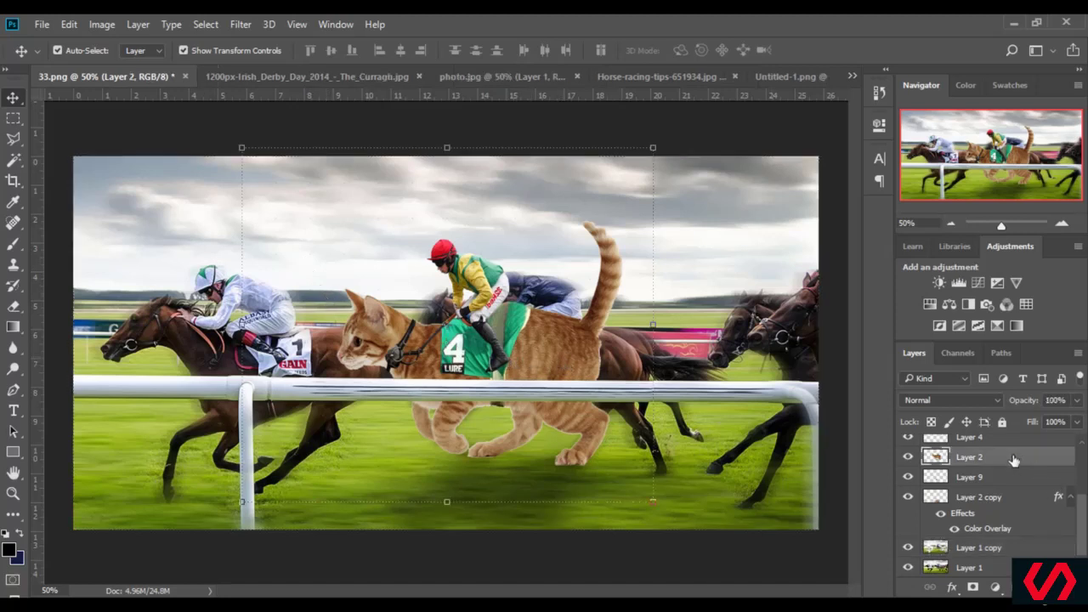
key(ctrl+j)
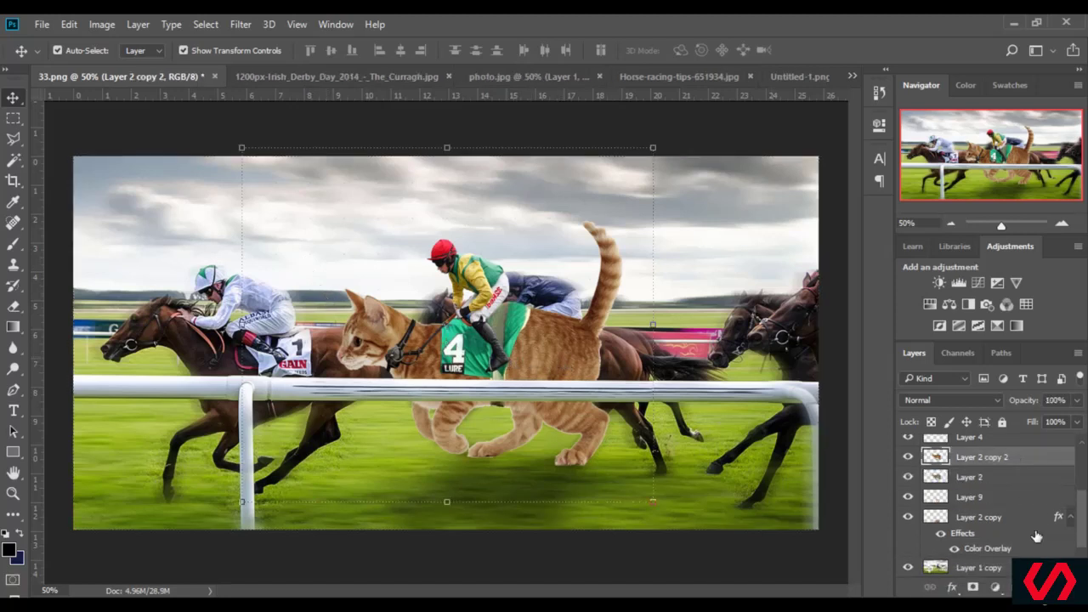
- Apply a Motion Blur to the original cat layer, Layer 2, with an angle of -2° and a distance of 61 pixels
click(1016, 478)
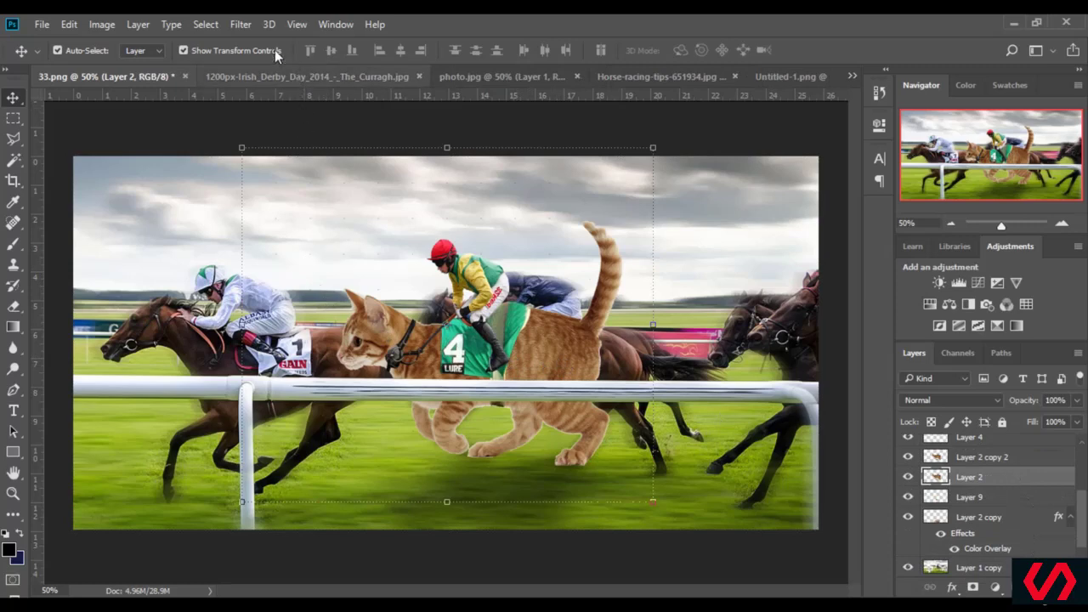
click(244, 25)
mouse_move(287, 207)
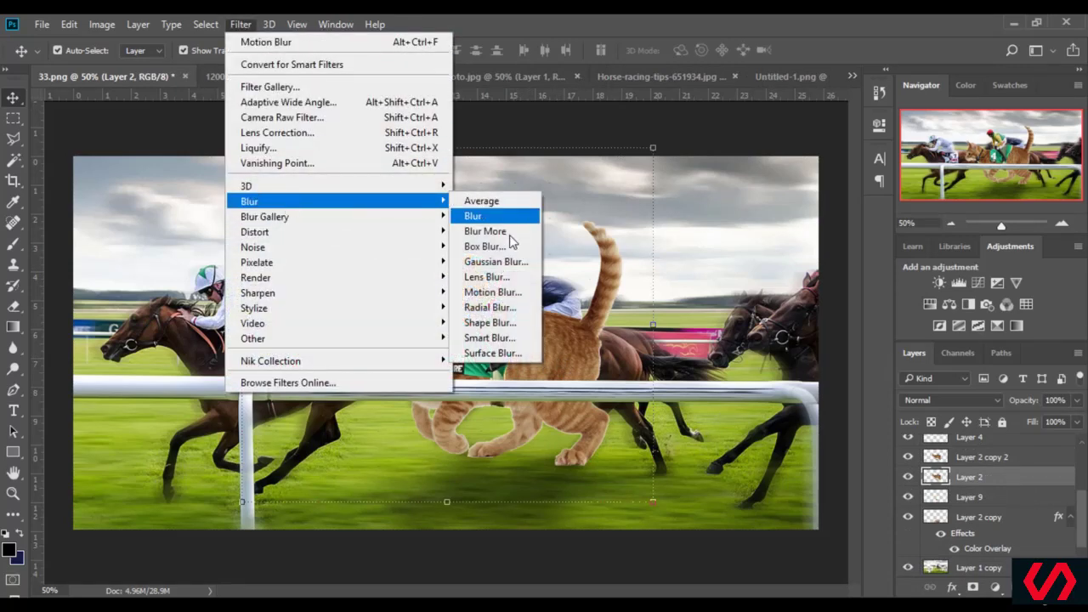
click(488, 288)
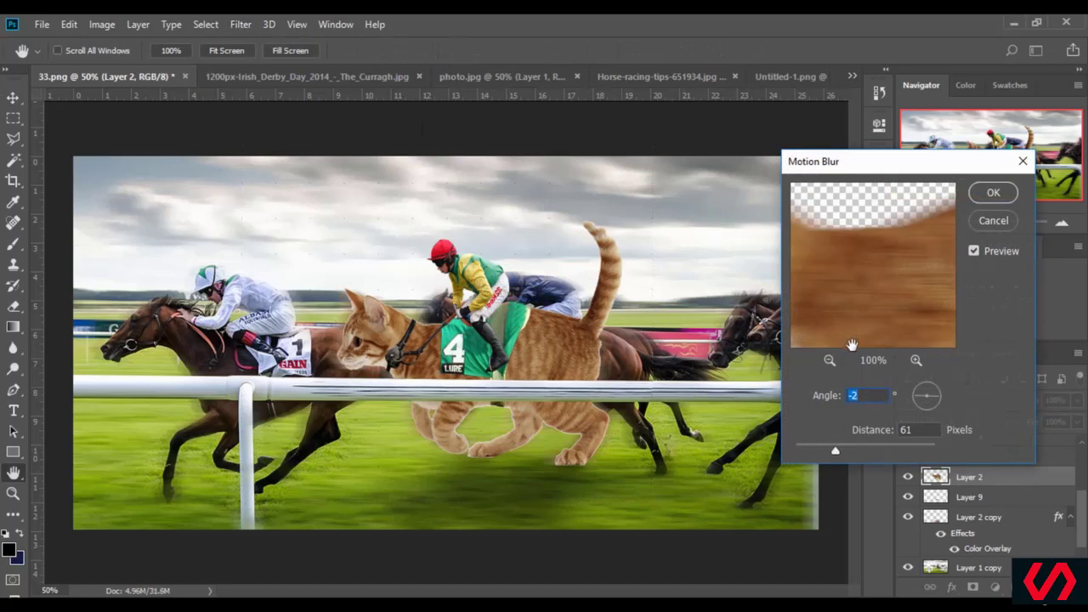
click(992, 196)
- Move the blurred Layer 2 above Layer 2 copy 2 and erase its blur over the cat's head, body and legs with the 143 px eraser
drag(1011, 481, 1015, 452)
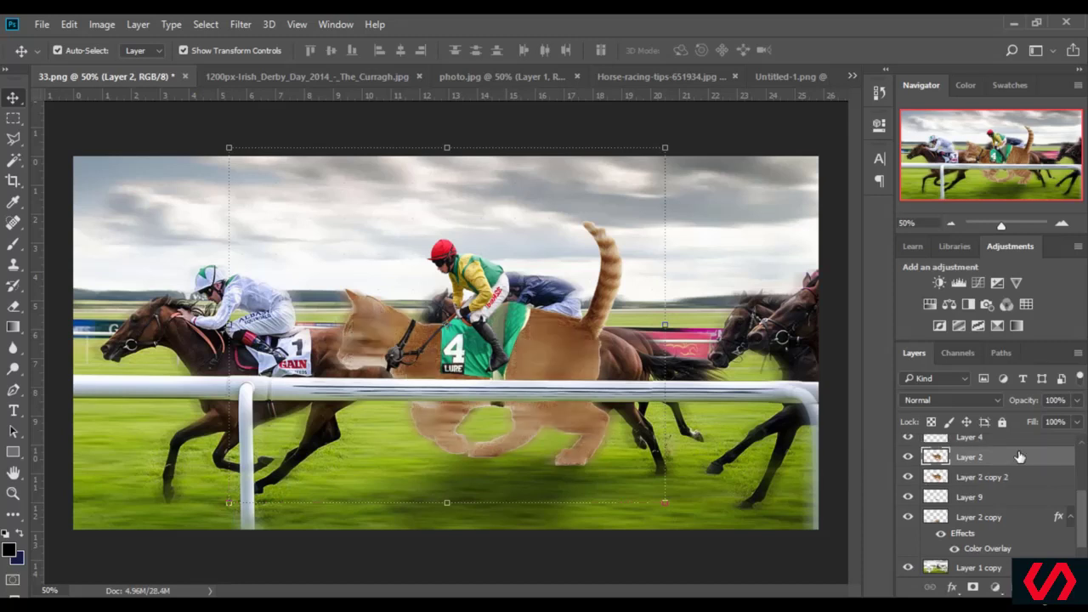
click(13, 306)
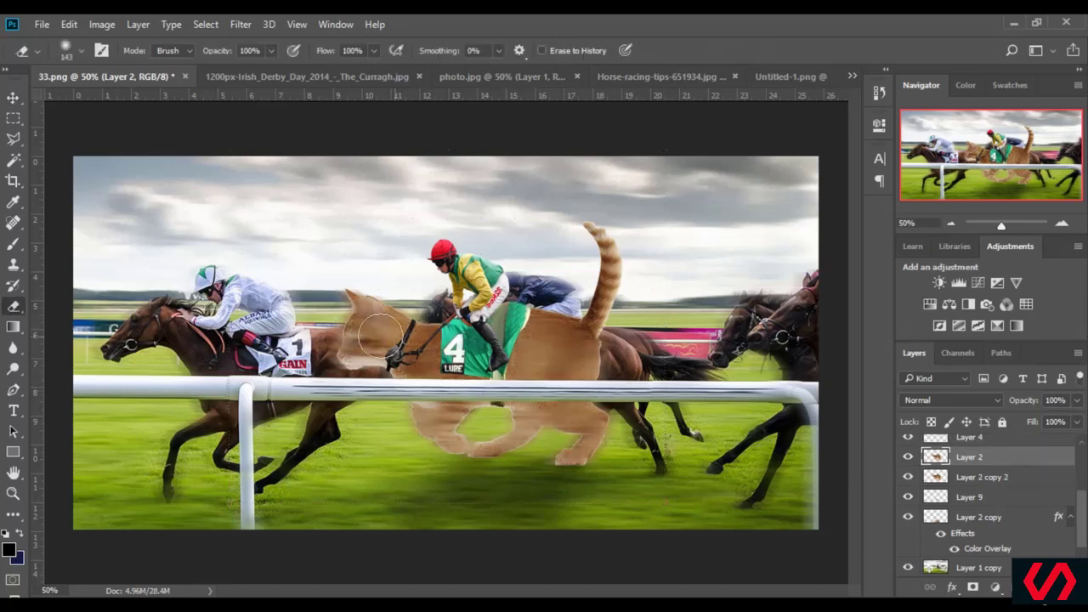
mouse_move(429, 408)
mouse_down()
mouse_move(443, 375)
mouse_move(446, 435)
mouse_move(461, 397)
mouse_move(457, 445)
mouse_move(446, 439)
mouse_move(436, 408)
mouse_move(504, 460)
mouse_move(533, 380)
mouse_move(512, 356)
mouse_move(456, 356)
mouse_move(380, 333)
mouse_move(371, 317)
mouse_move(451, 428)
mouse_move(348, 338)
mouse_move(365, 363)
mouse_move(675, 470)
mouse_move(594, 352)
mouse_move(566, 417)
mouse_move(575, 445)
mouse_up()
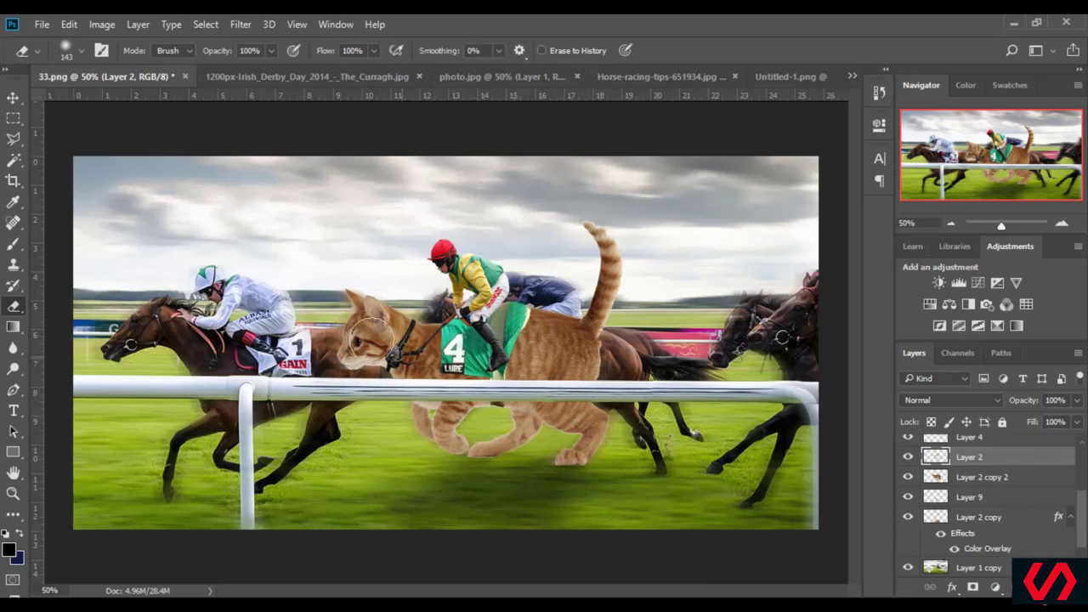
- Duplicate Layer 6, which holds the cat's jockey, keeping the original layer selected
click(12, 97)
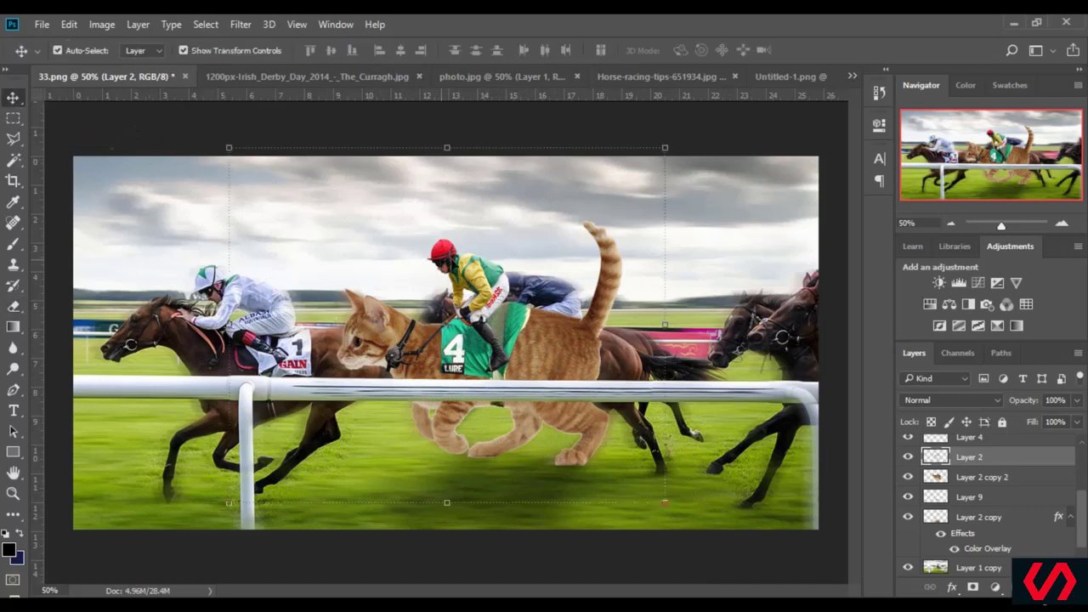
click(466, 272)
drag(1027, 448, 1037, 587)
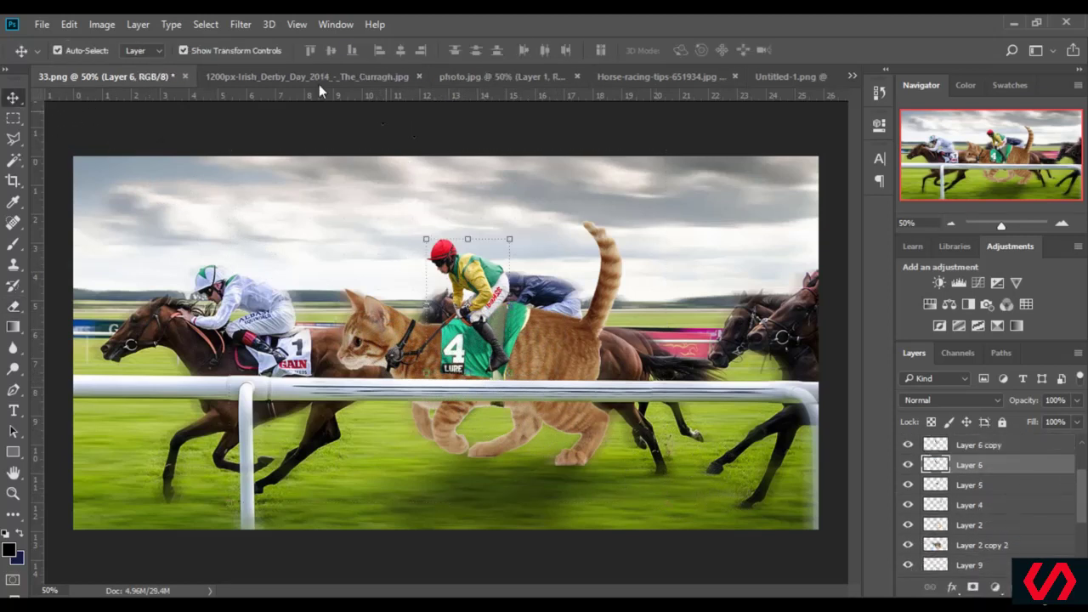
- Apply a Motion Blur to the jockey on Layer 6 with an angle of -2° and a distance of 61 pixels
click(242, 28)
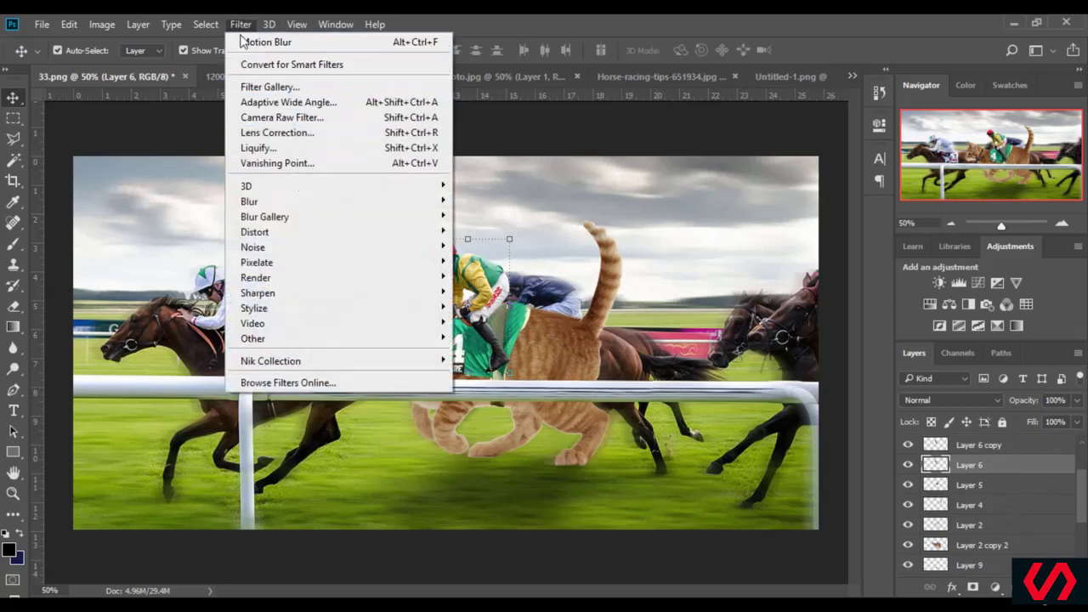
mouse_move(318, 204)
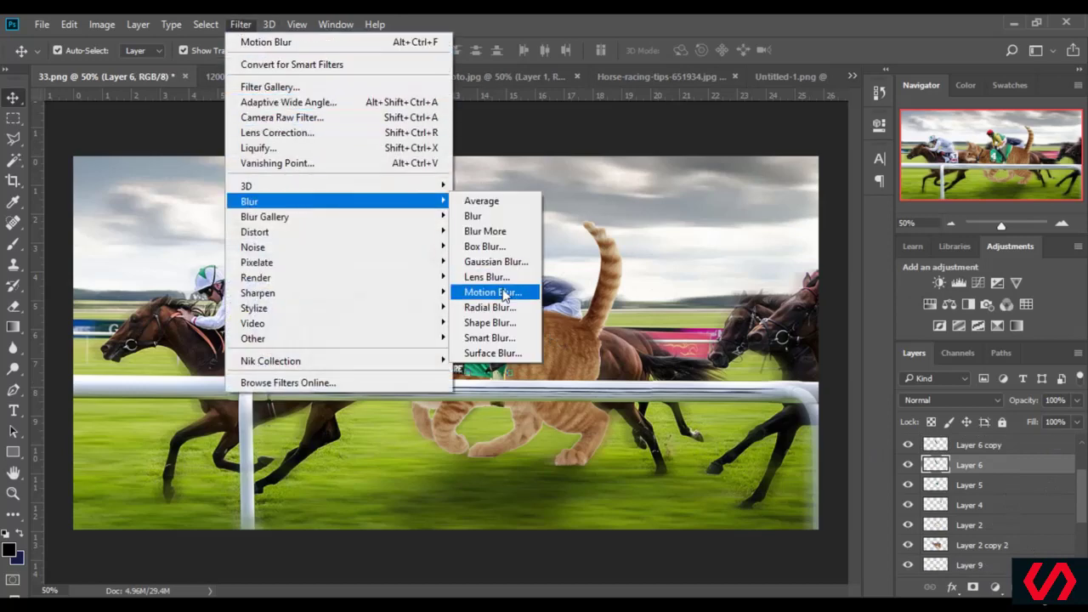
click(493, 292)
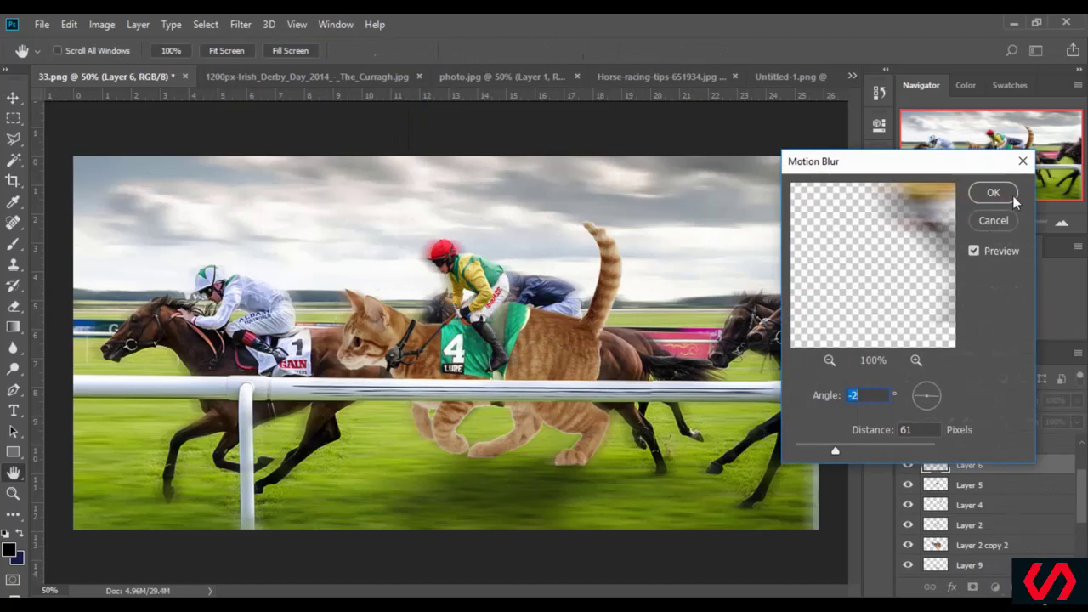
click(1007, 196)
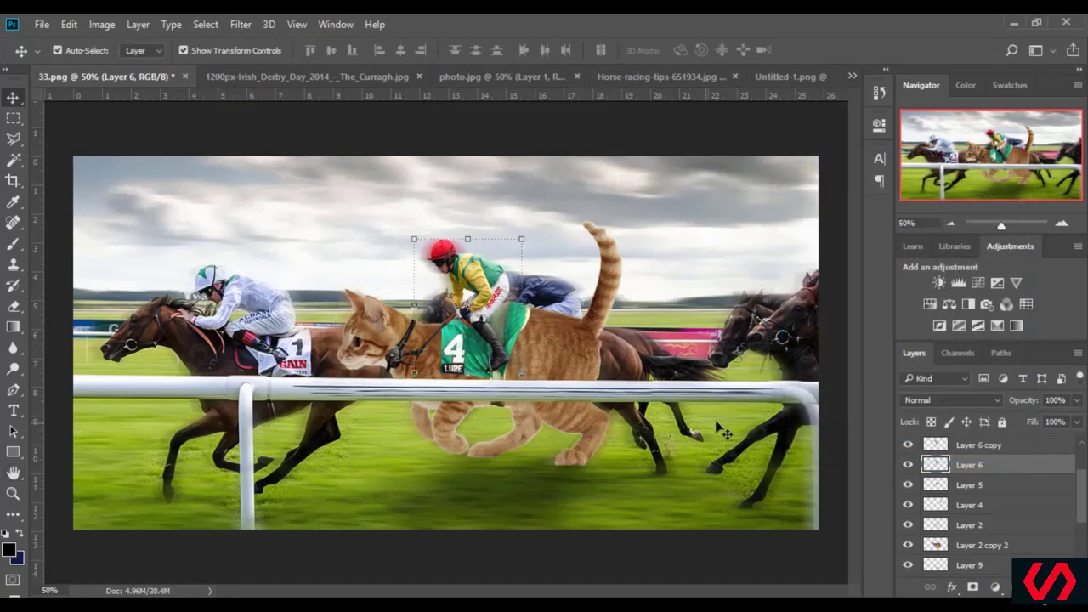
- Lower the opacity of the blurred jockey on Layer 6 to 68%
click(1077, 400)
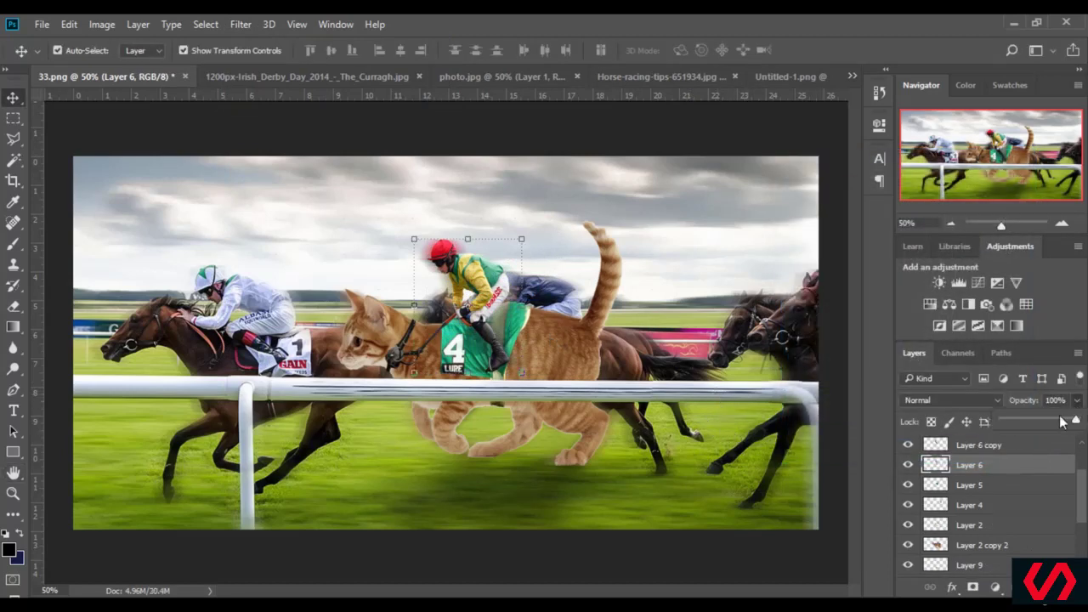
drag(1073, 421, 1049, 423)
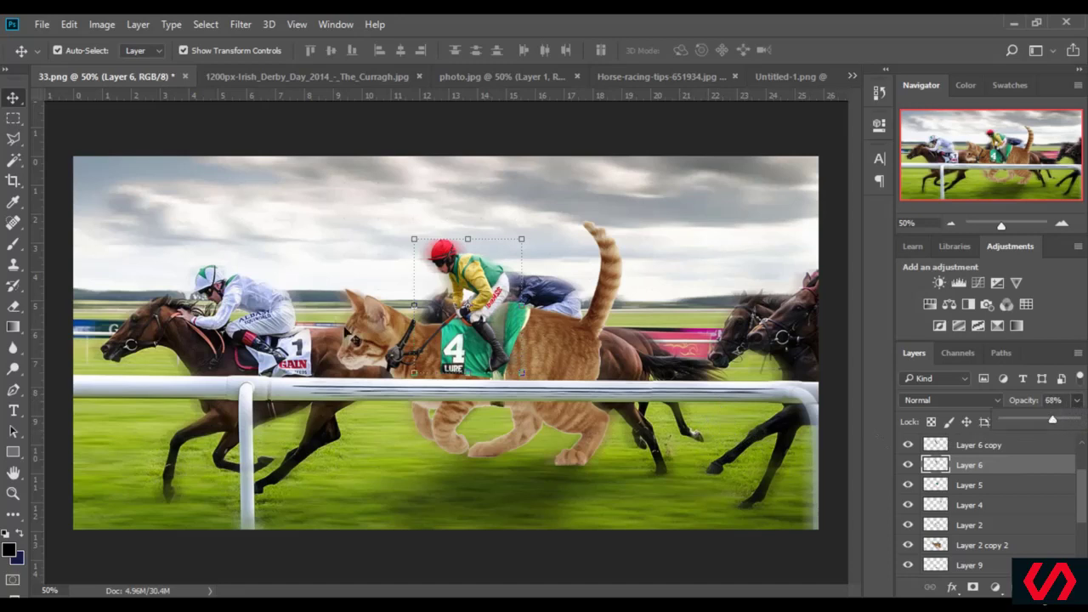
- Erase excess motion blur around the jockey on Layer 6 with the soft 143 px eraser
click(13, 306)
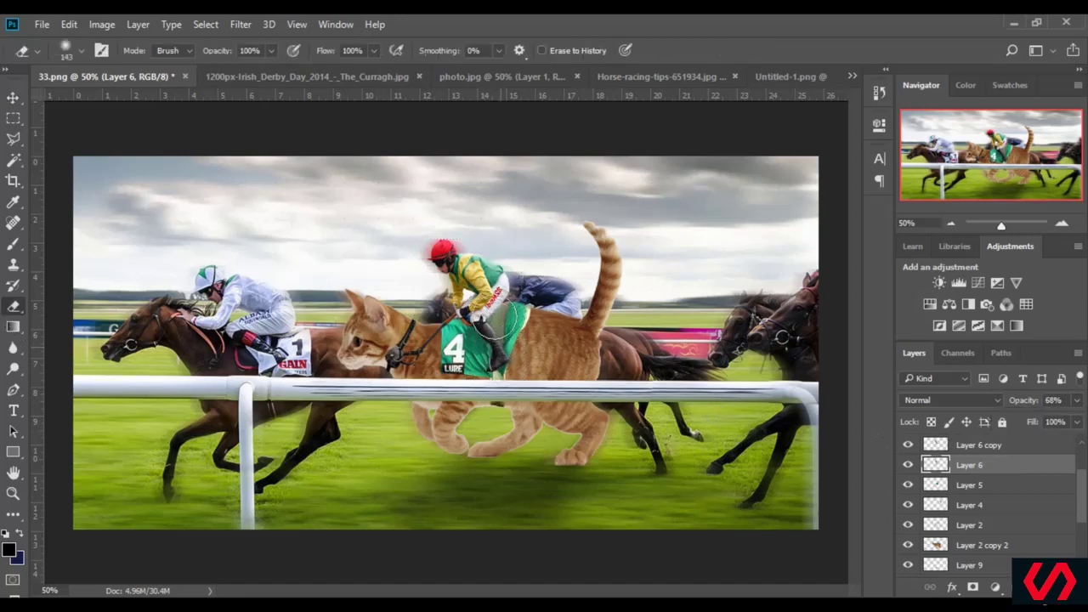